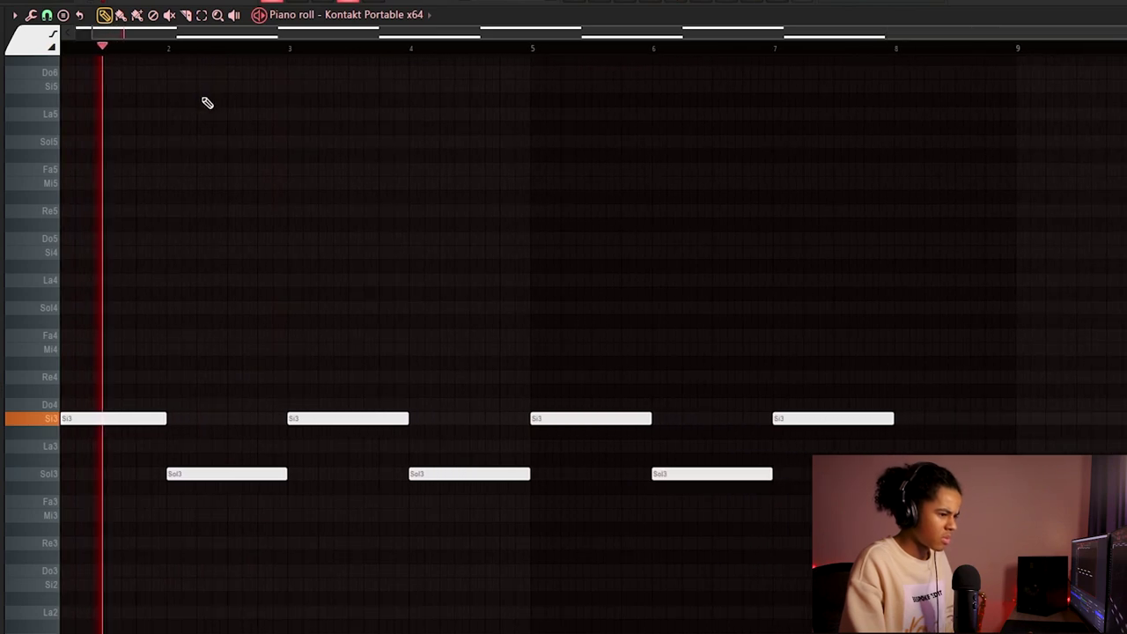
Write a two-bar melody above the bass: Re5, Do#5 and Fa#4 in bar 1, then Mi5, Do#5 and Sol4 in bar 2
{"action": "scroll", "coordinate": [204, 57], "scroll_direction": "down", "scroll_amount": 1}
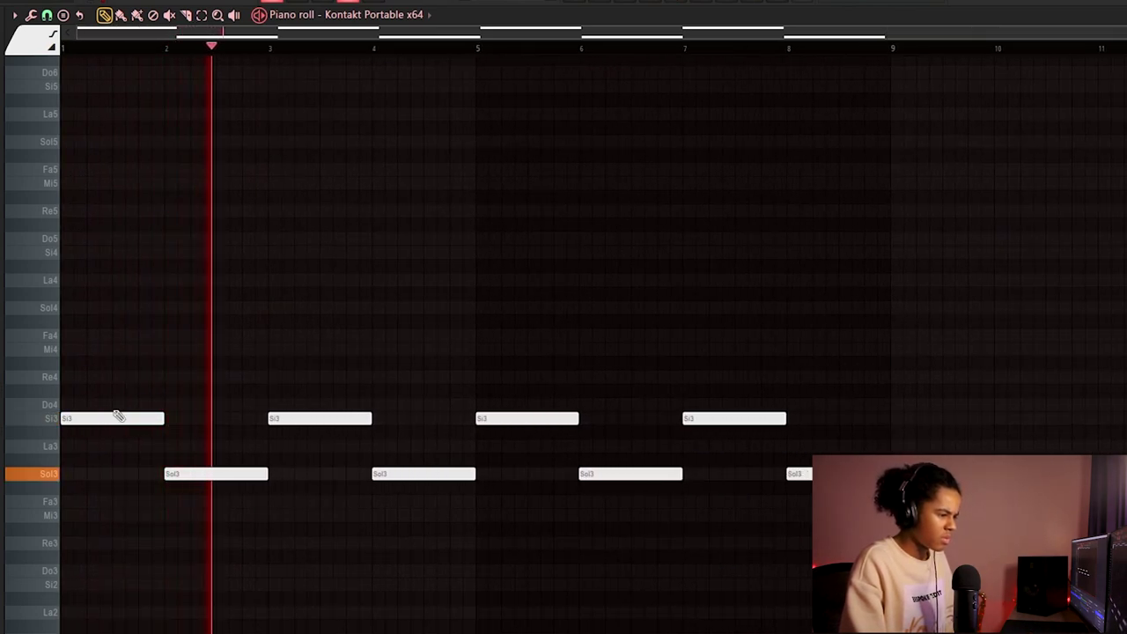
{"action": "left_click_drag", "start_coordinate": [106, 254], "coordinate": [21, 233]}
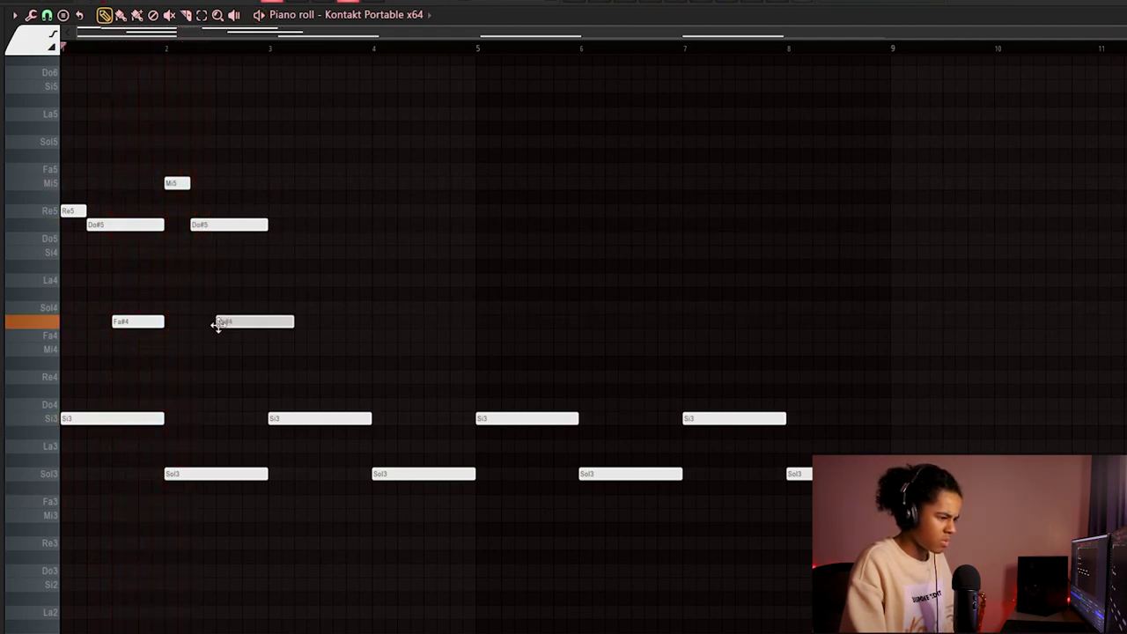
{"action": "left_click_drag", "start_coordinate": [273, 325], "coordinate": [288, 308]}
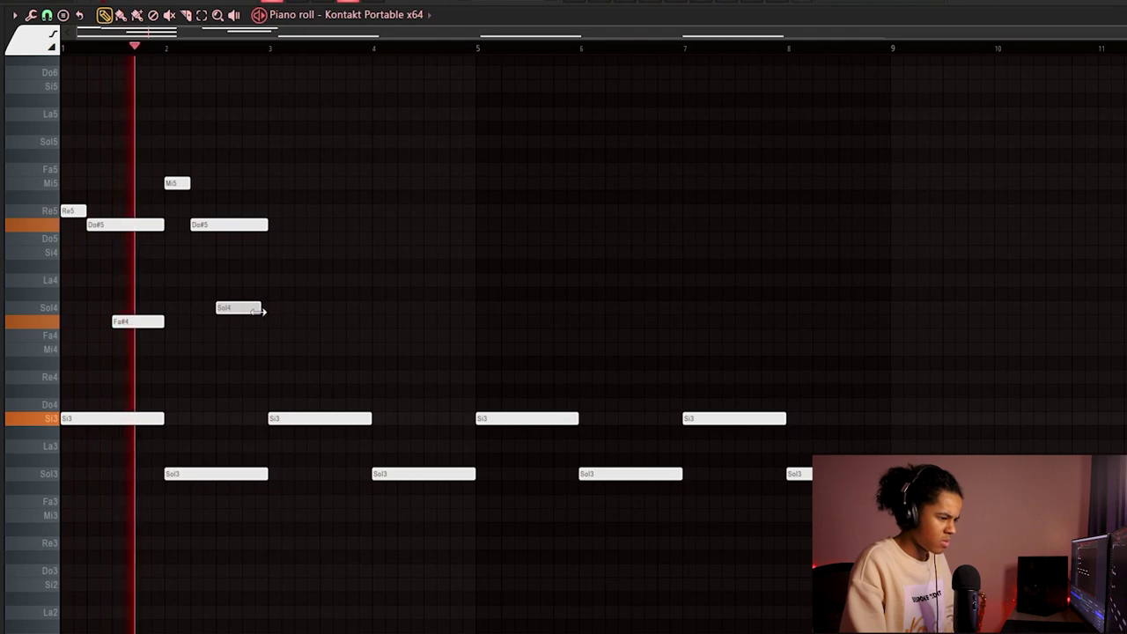
Duplicate the two-bar melody into bars 3 and 4 and lower the copy's last note to Fa#4
{"action": "left_click_drag", "start_coordinate": [295, 172], "coordinate": [67, 330]}
{"action": "key", "text": "ctrl+b"}
{"action": "key", "text": "ctrl+d"}
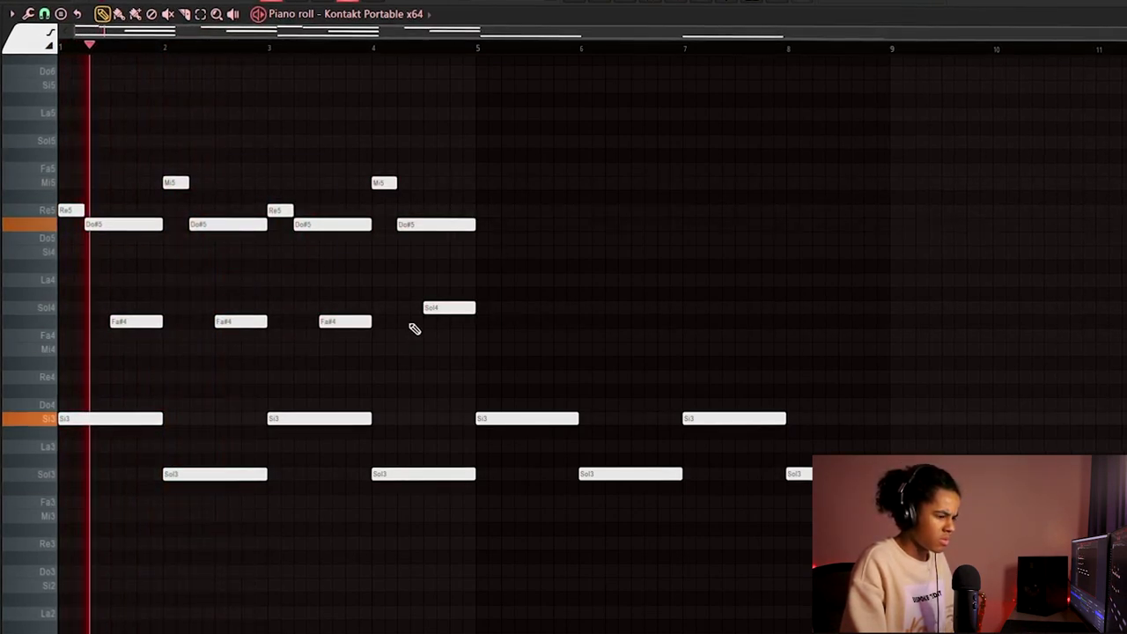
{"action": "left_click_drag", "start_coordinate": [428, 308], "coordinate": [428, 321]}
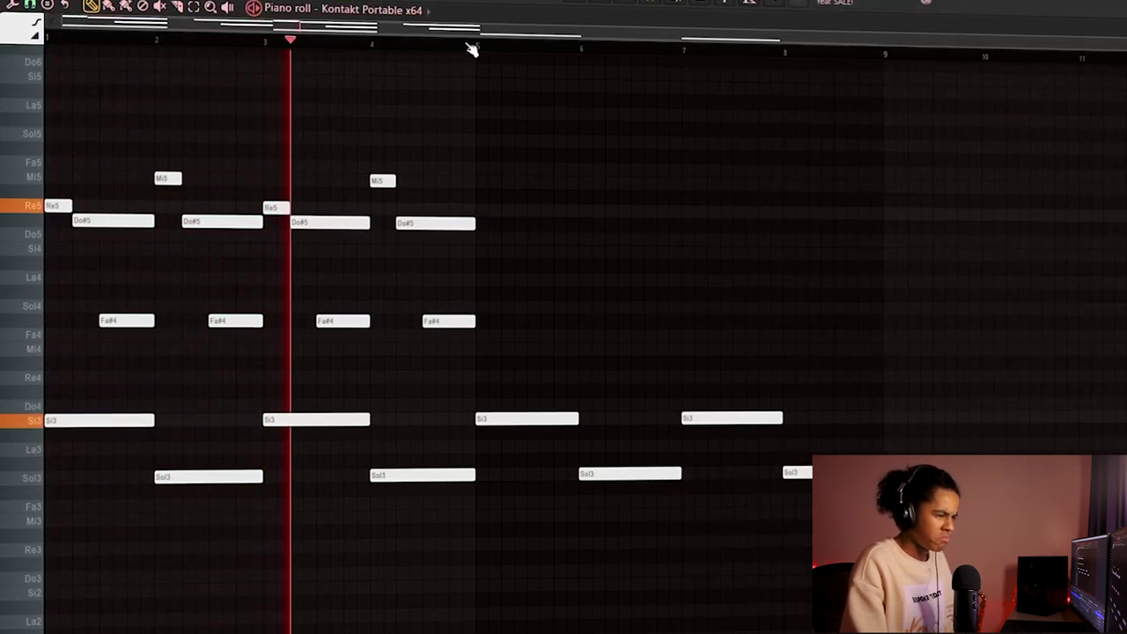
Delete the bass notes from bar 5 onward and duplicate the complete four-bar pattern after bar 4
{"action": "right_click", "coordinate": [599, 474]}
{"action": "right_click", "coordinate": [725, 414]}
{"action": "key", "text": "ctrl+b"}
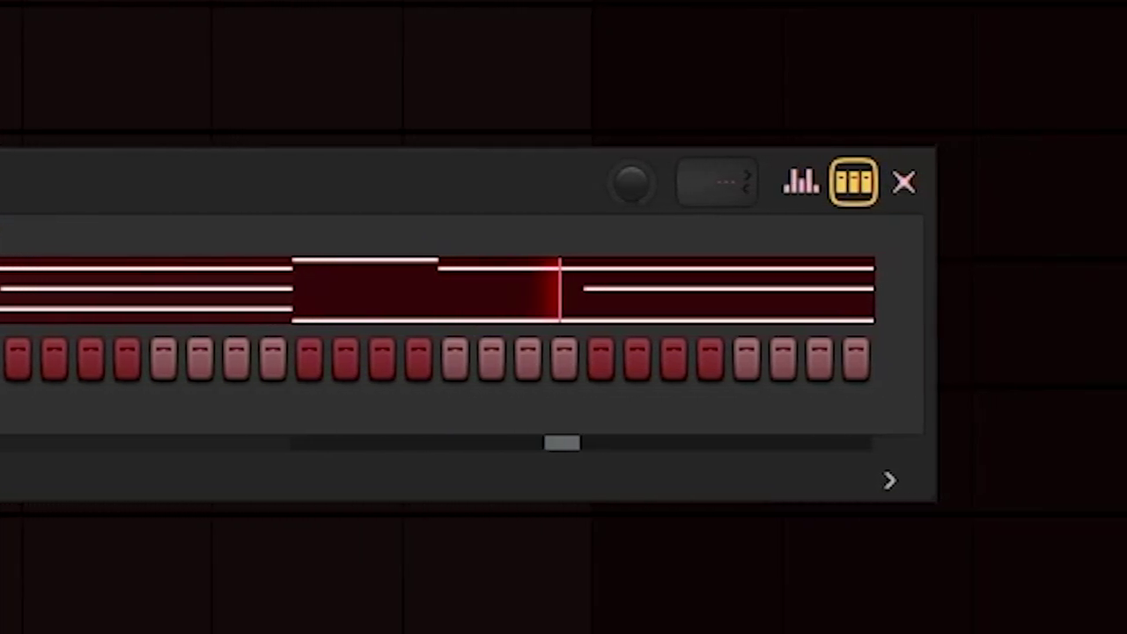
Place short Omnisphere_2 notes: Si4 at bar 1, Mi5 at bar 2 and Do#5 halfway through bar 2
{"action": "left_click", "coordinate": [42, 304]}
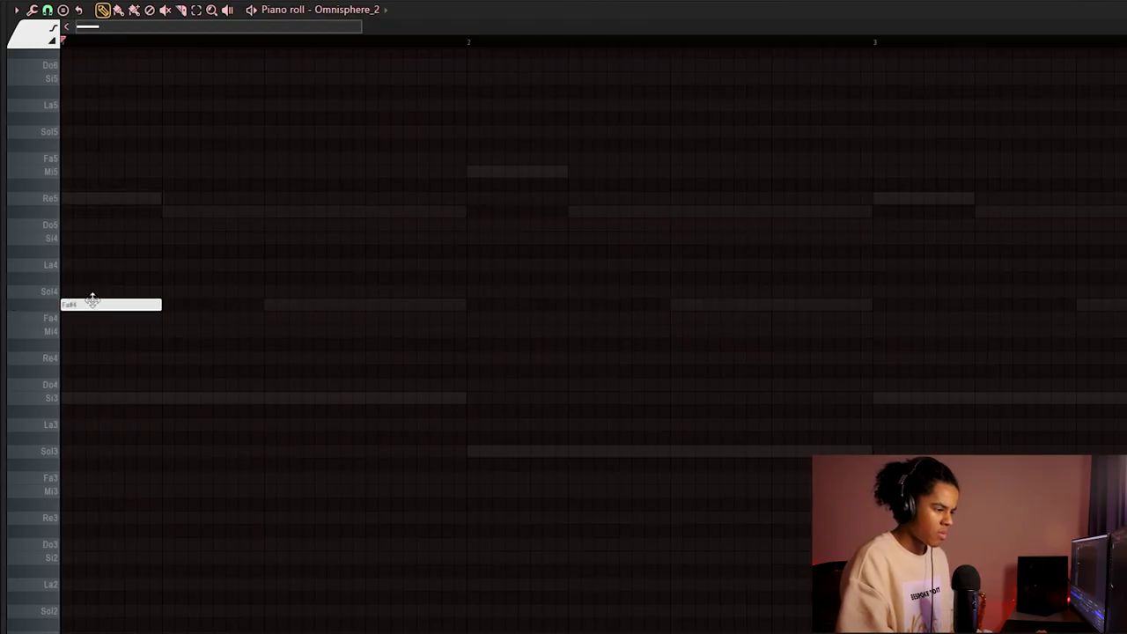
{"action": "left_click", "coordinate": [470, 175]}
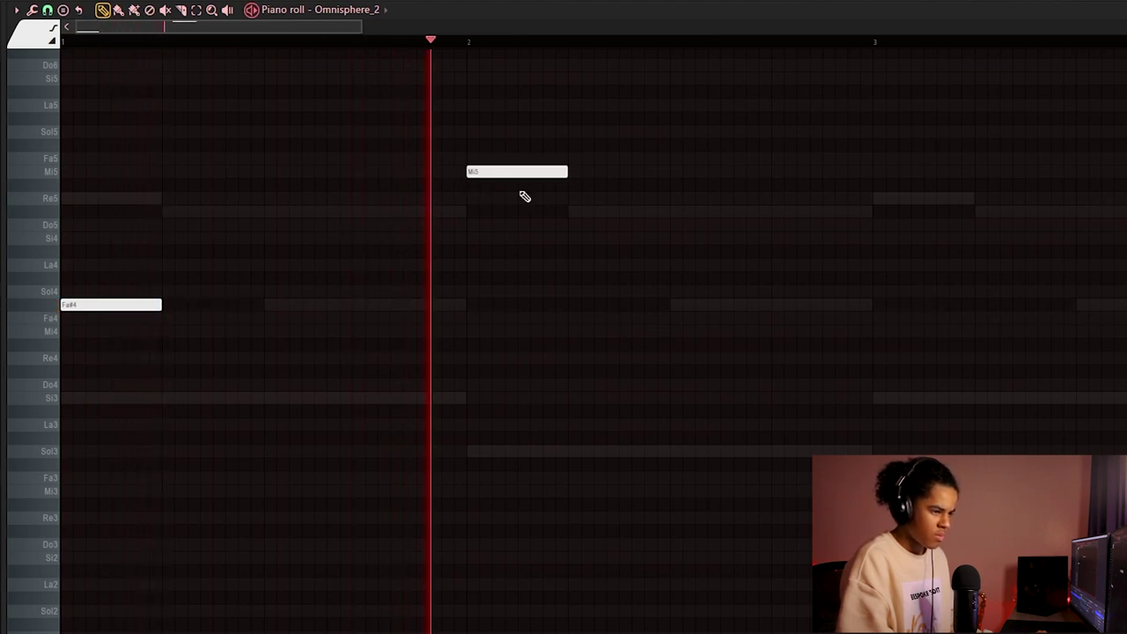
{"action": "scroll", "coordinate": [724, 277], "scroll_direction": "down", "scroll_amount": 3}
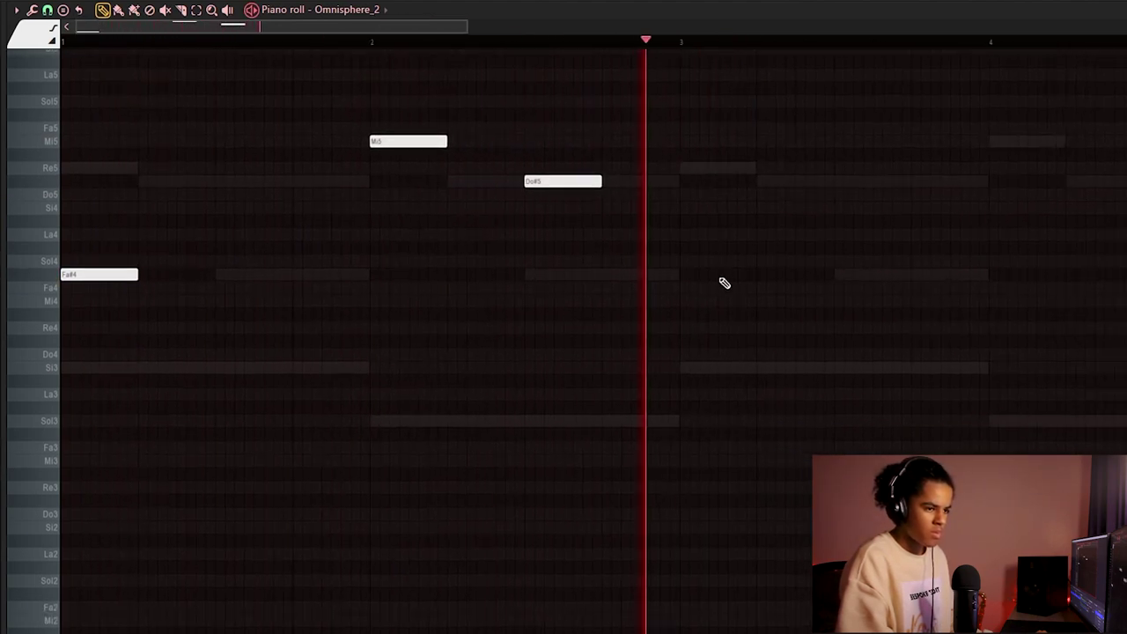
{"action": "left_click", "coordinate": [650, 264]}
{"action": "key", "text": "space"}
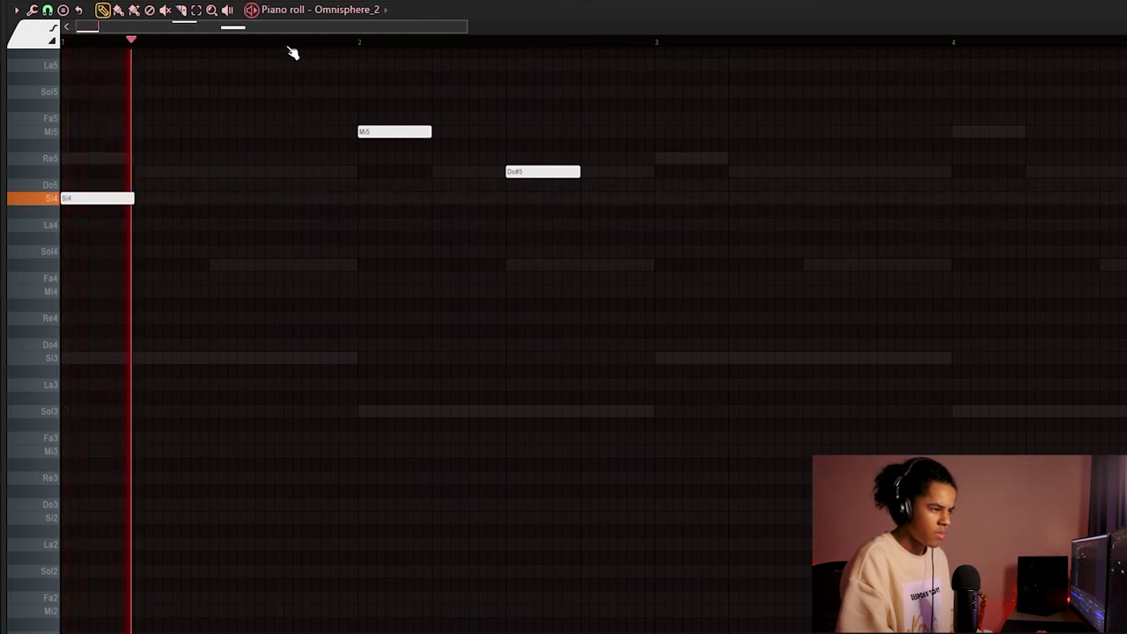
Lower the Omnisphere_2 note halfway through bar 2 to Fa#4 and try a Do5 near the start of bar 3
{"action": "scroll", "coordinate": [304, 83], "scroll_direction": "down", "scroll_amount": 3}
{"action": "left_click_drag", "start_coordinate": [485, 114], "coordinate": [76, 219], "text": "ctrl"}
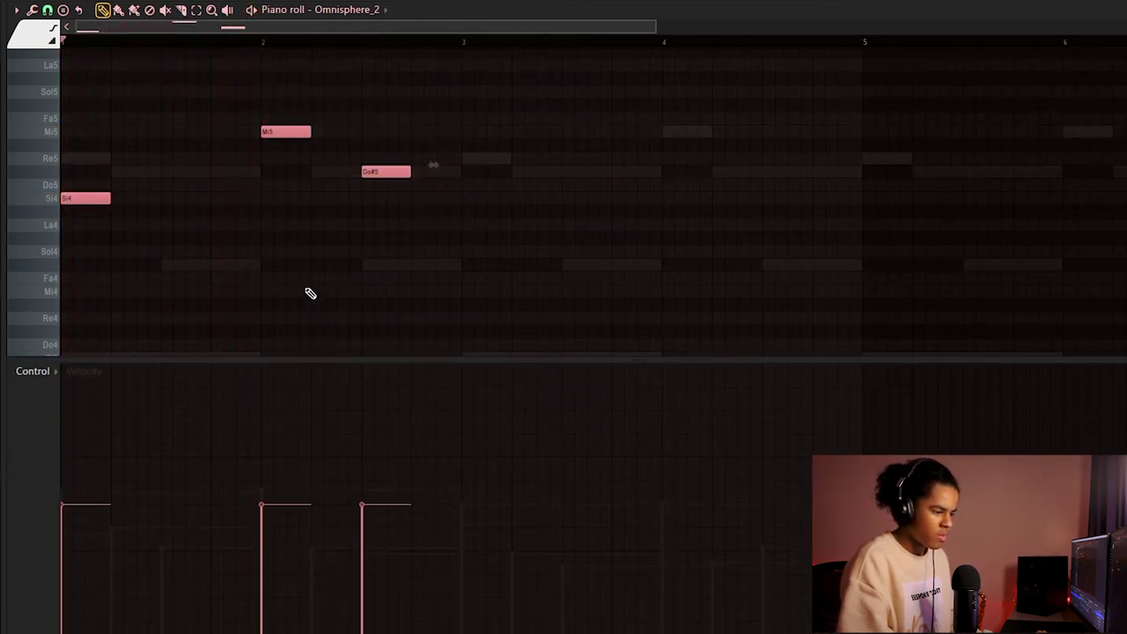
{"action": "left_click", "coordinate": [289, 167]}
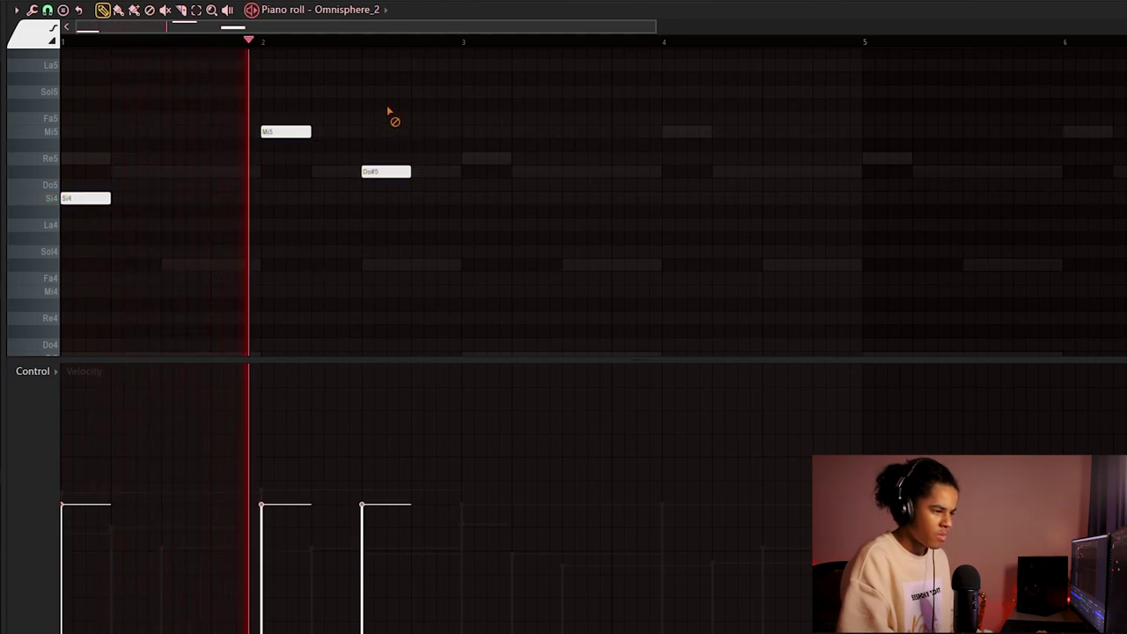
{"action": "scroll", "coordinate": [379, 56], "scroll_direction": "down", "scroll_amount": 3}
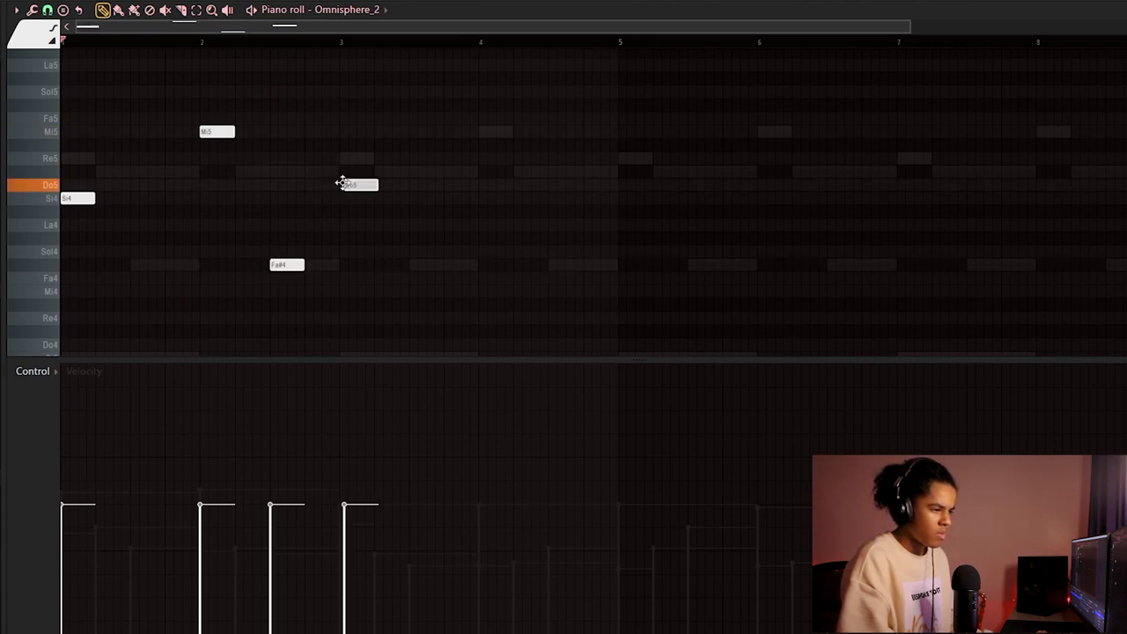
Duplicate the three Omnisphere_2 notes and align the copy to the start of bar 3
{"action": "scroll", "coordinate": [347, 44], "scroll_direction": "down", "scroll_amount": 2}
{"action": "key", "text": "ctrl+a"}
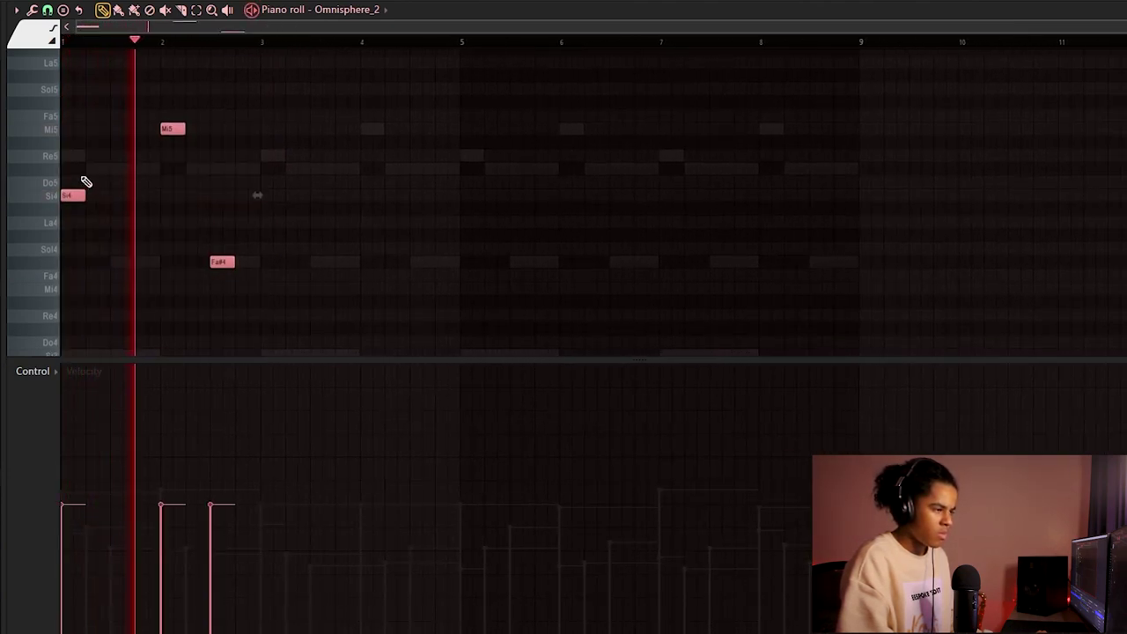
{"action": "key", "text": "ctrl+b"}
{"action": "mouse_move", "coordinate": [269, 194]}
{"action": "left_mouse_down"}
{"action": "mouse_move", "coordinate": [290, 204]}
{"action": "mouse_move", "coordinate": [259, 199]}
{"action": "left_mouse_up"}
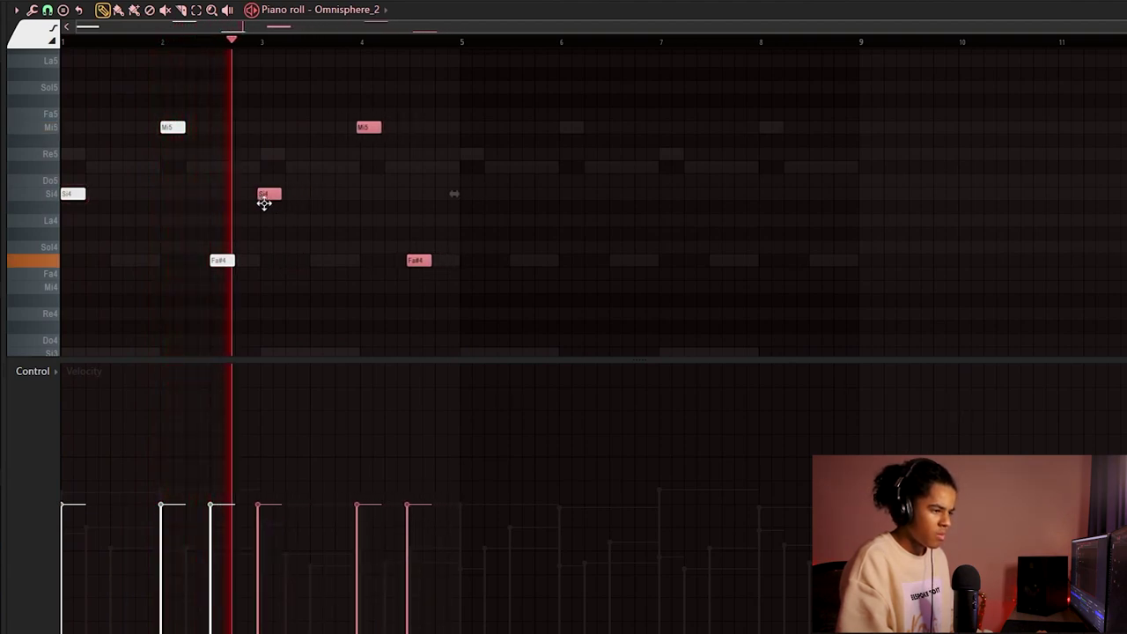
{"action": "left_click", "coordinate": [321, 76]}
{"action": "scroll", "coordinate": [414, 53], "scroll_direction": "up", "scroll_amount": 3}
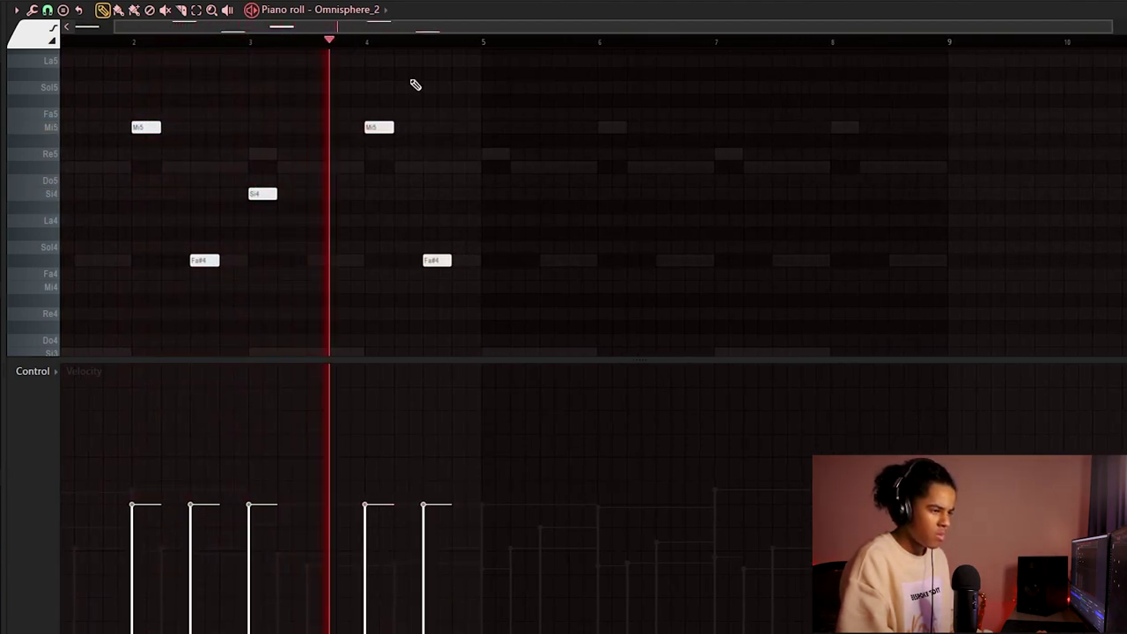
Try Sol4 as the closing note of bar 4 and return it to Fa#4
{"action": "right_click", "coordinate": [432, 259]}
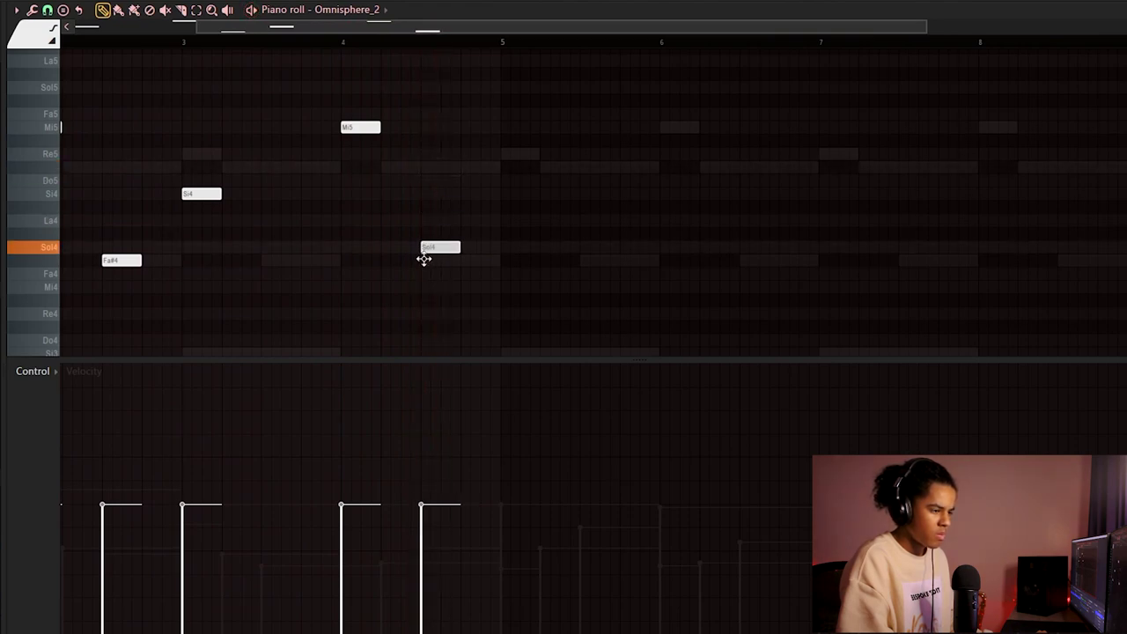
{"action": "scroll", "coordinate": [396, 83], "scroll_direction": "down", "scroll_amount": 2}
{"action": "scroll", "coordinate": [272, 216], "scroll_direction": "down", "scroll_amount": 2}
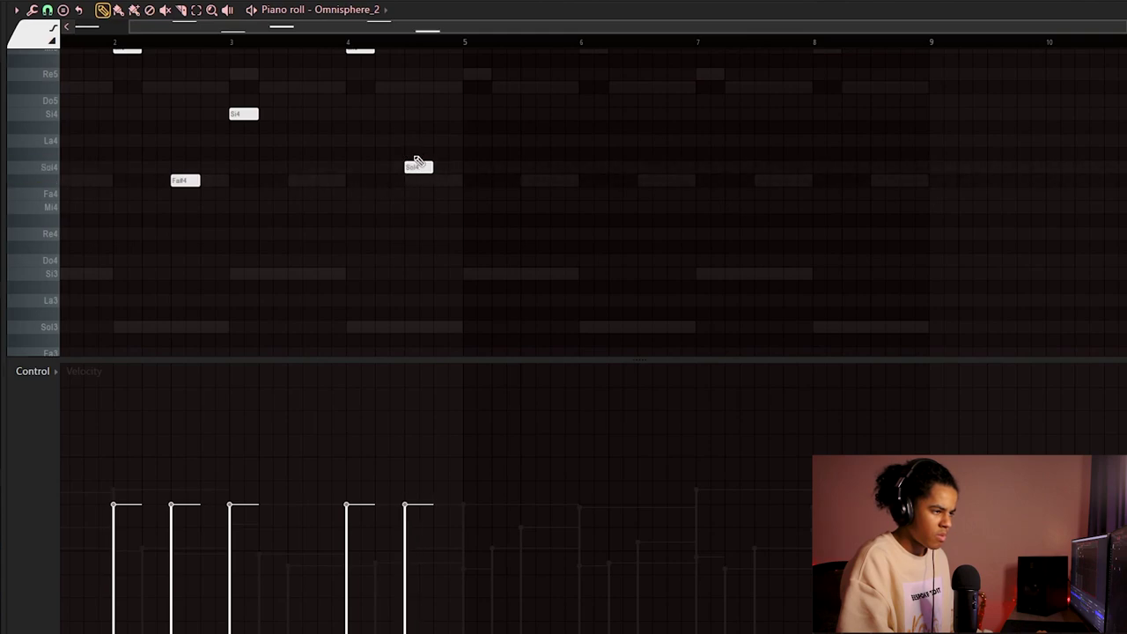
{"action": "scroll", "coordinate": [348, 41], "scroll_direction": "down", "scroll_amount": 1}
{"action": "scroll", "coordinate": [435, 138], "scroll_direction": "up", "scroll_amount": 2}
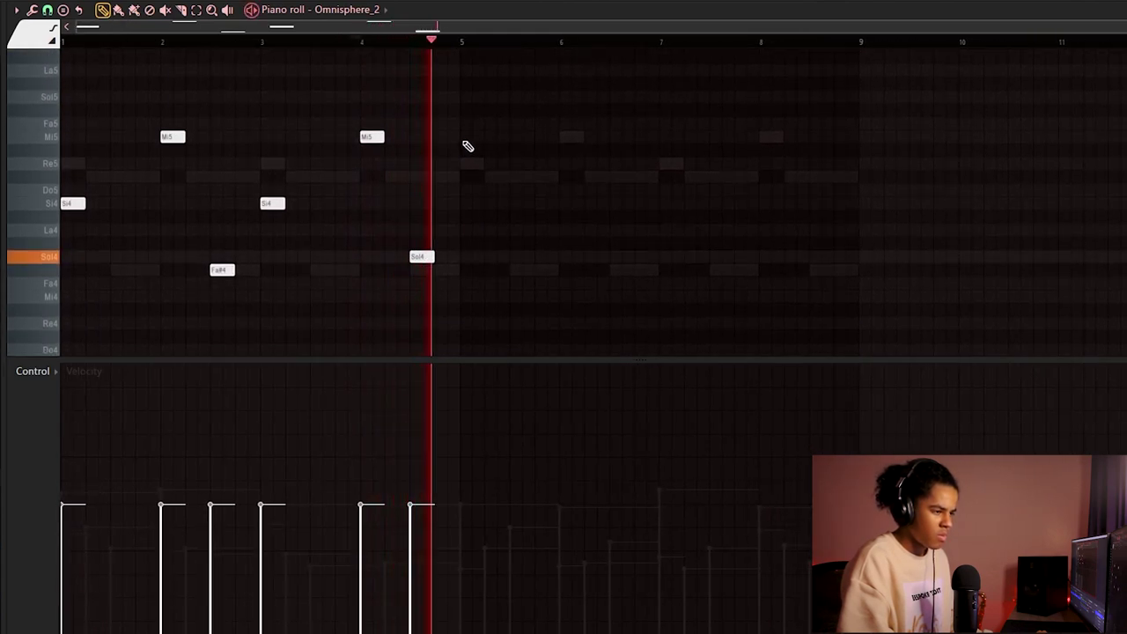
{"action": "key", "text": "space"}
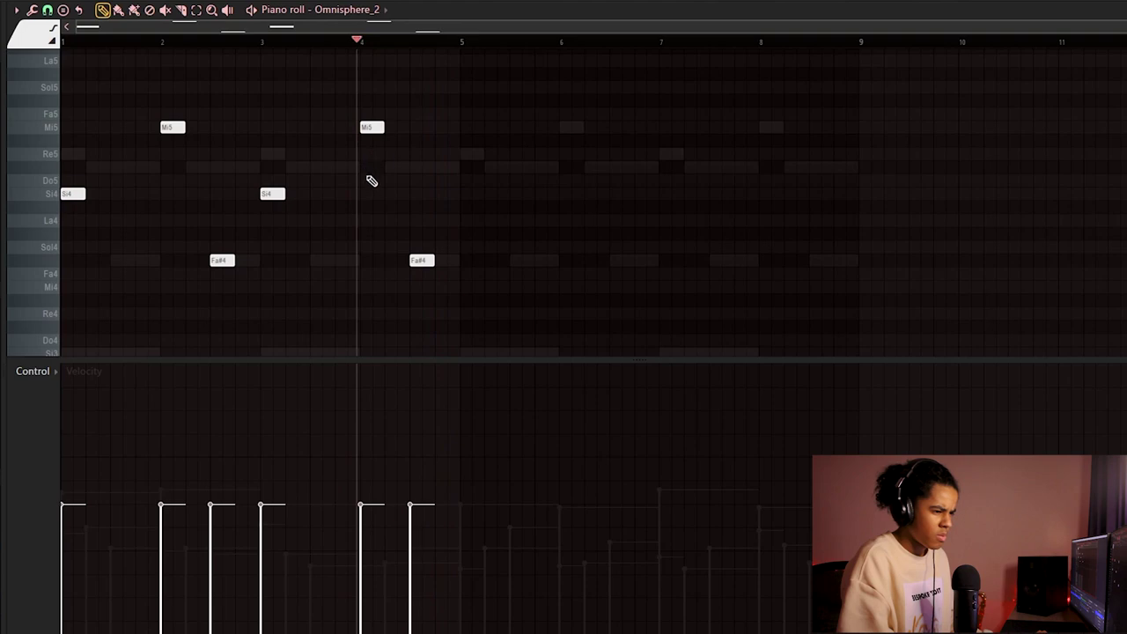
Lower the opening note of bar 4 to Do#5 and copy the four-bar Omnisphere_2 pattern to start at bar 5
{"action": "key", "text": "space"}
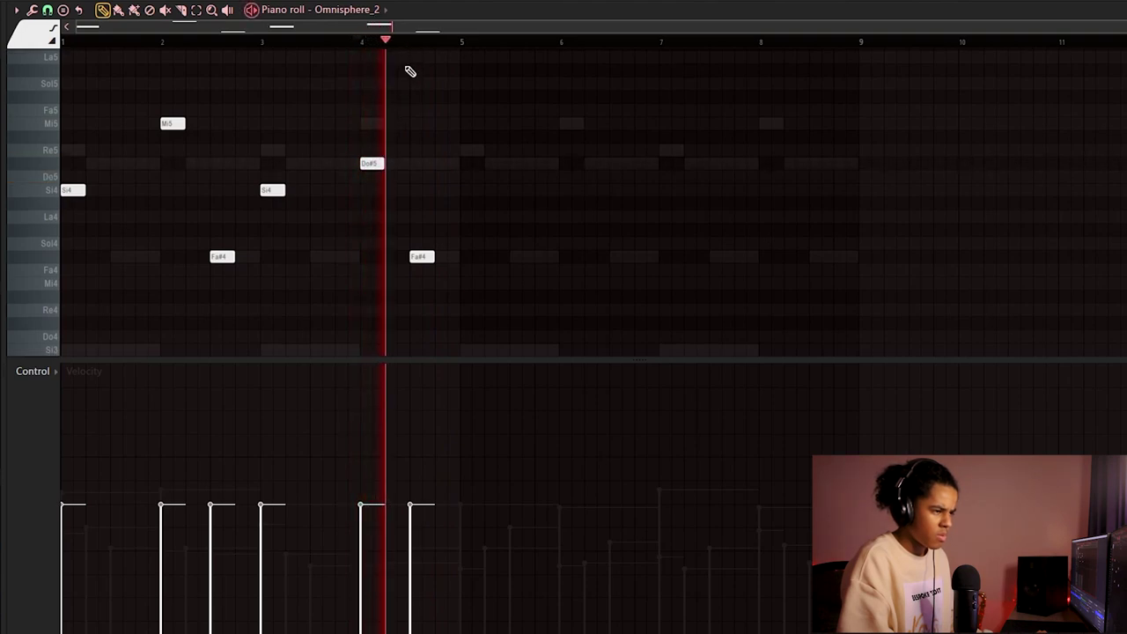
{"action": "scroll", "coordinate": [516, 90], "scroll_direction": "down", "scroll_amount": 2}
{"action": "scroll", "coordinate": [516, 91], "scroll_direction": "up", "scroll_amount": 1}
{"action": "left_click_drag", "start_coordinate": [526, 68], "coordinate": [59, 330]}
{"action": "left_click_drag", "start_coordinate": [67, 159], "coordinate": [461, 156]}
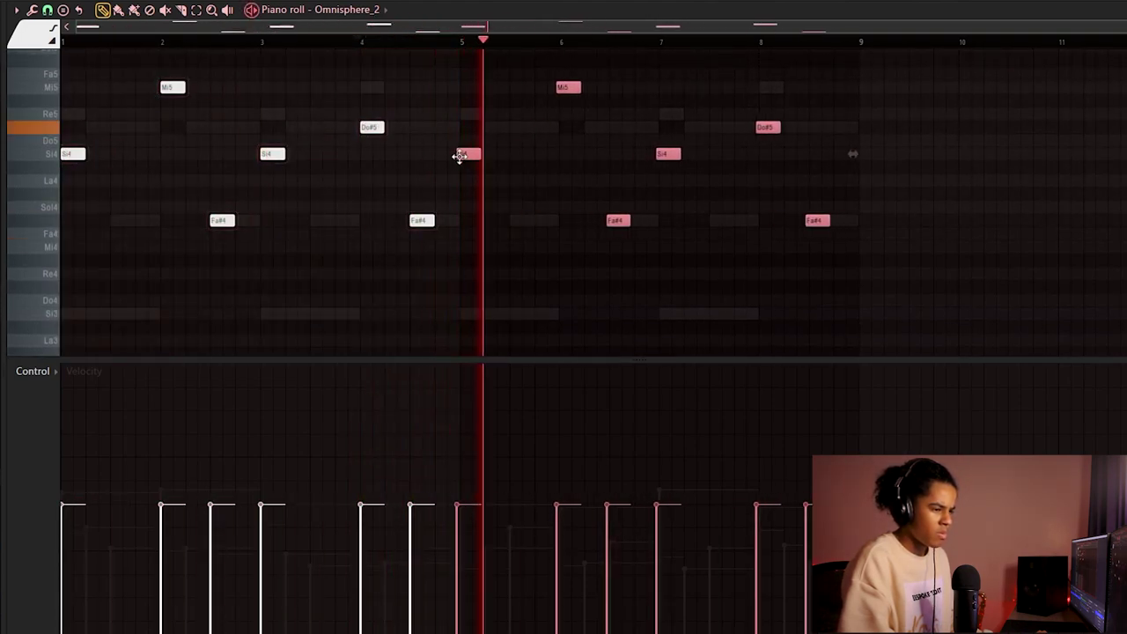
{"action": "left_click", "coordinate": [463, 158]}
Delete the Si4 at bar 5 and undo the deletion
{"action": "right_click", "coordinate": [472, 154]}
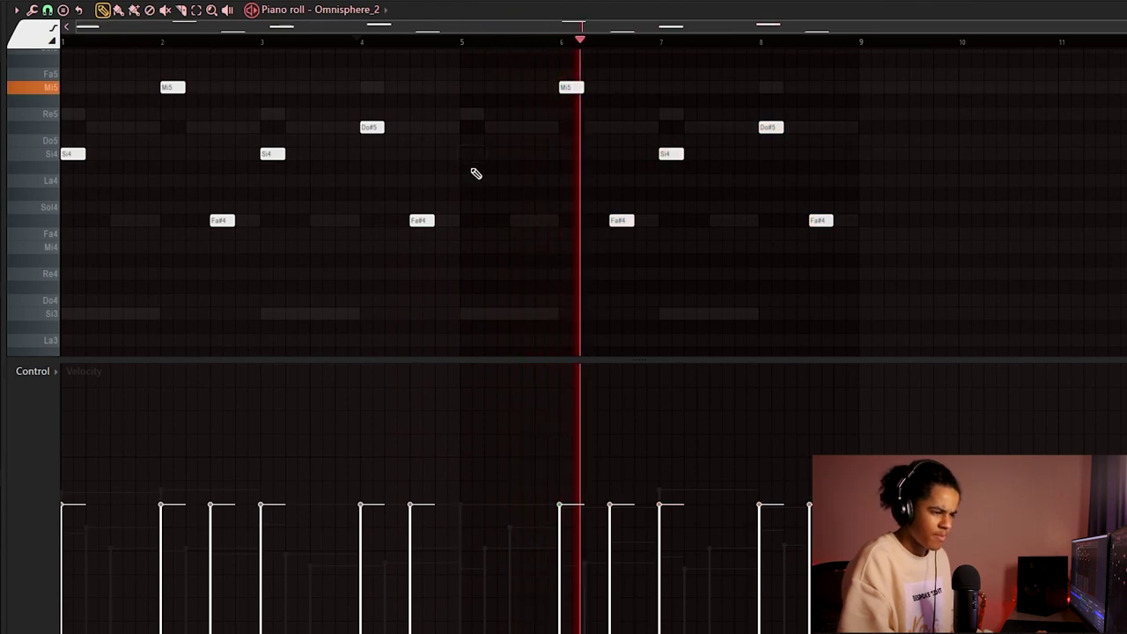
{"action": "key", "text": "ctrl+z"}
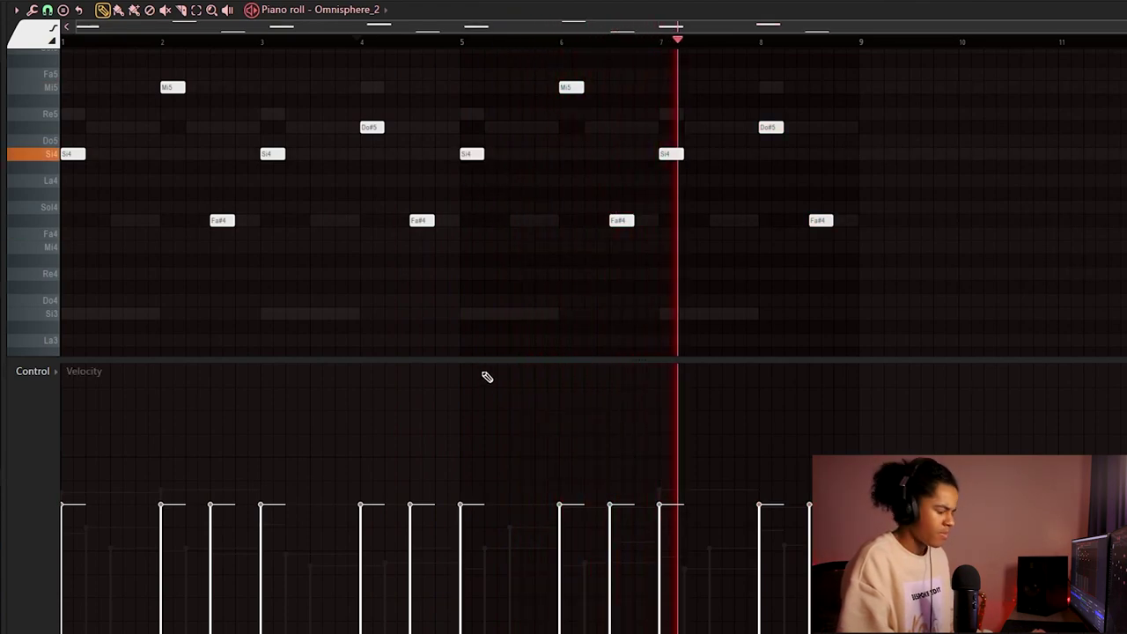
Randomize the velocities of the Omnisphere_2 notes and stop playback
{"action": "key", "text": "alt+r"}
{"action": "key", "text": "Return"}
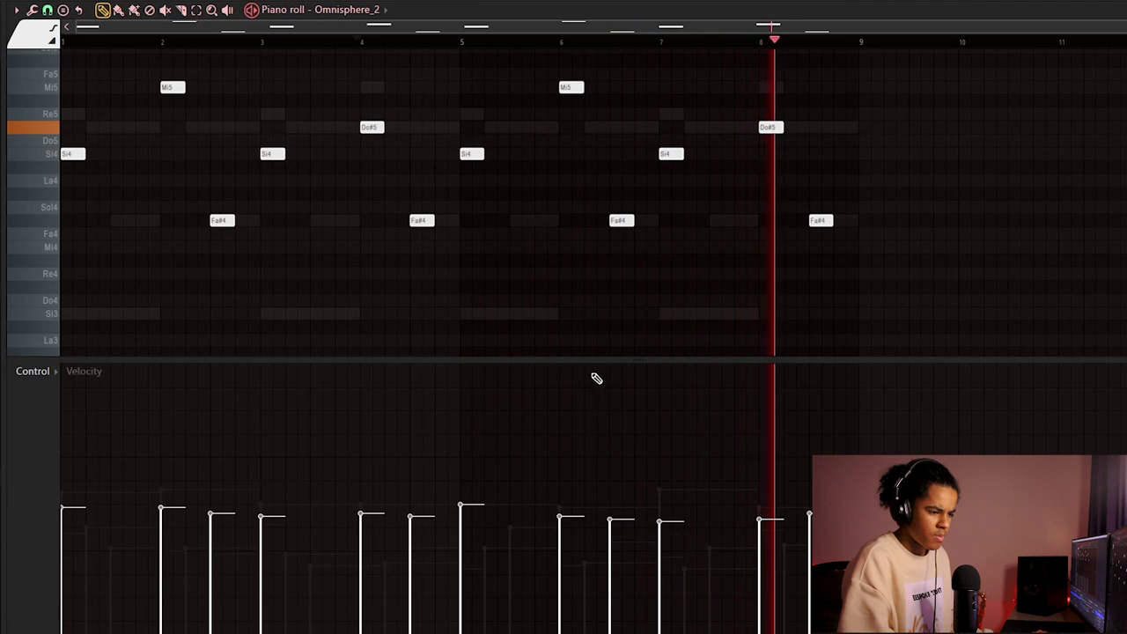
{"action": "scroll", "coordinate": [455, 126], "scroll_direction": "up", "scroll_amount": 4}
{"action": "key", "text": "space"}
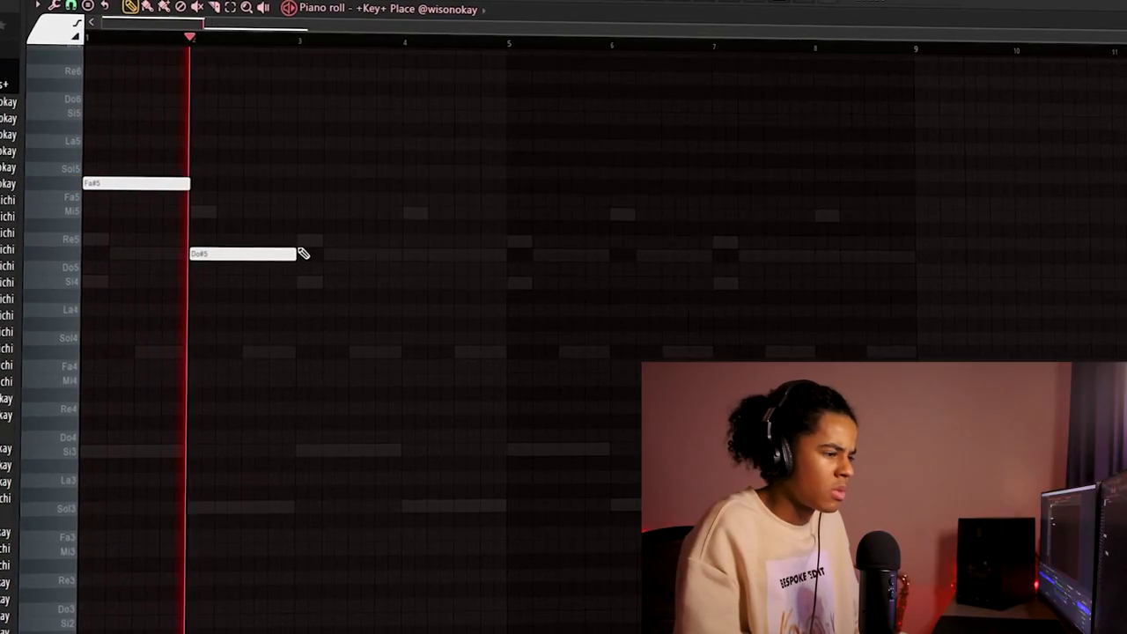
Add one-bar notes Re5 in bar 3 and Si4 in bar 4 to the +Key+ Place melody and repeat it from bar 5
{"action": "left_click", "coordinate": [317, 247]}
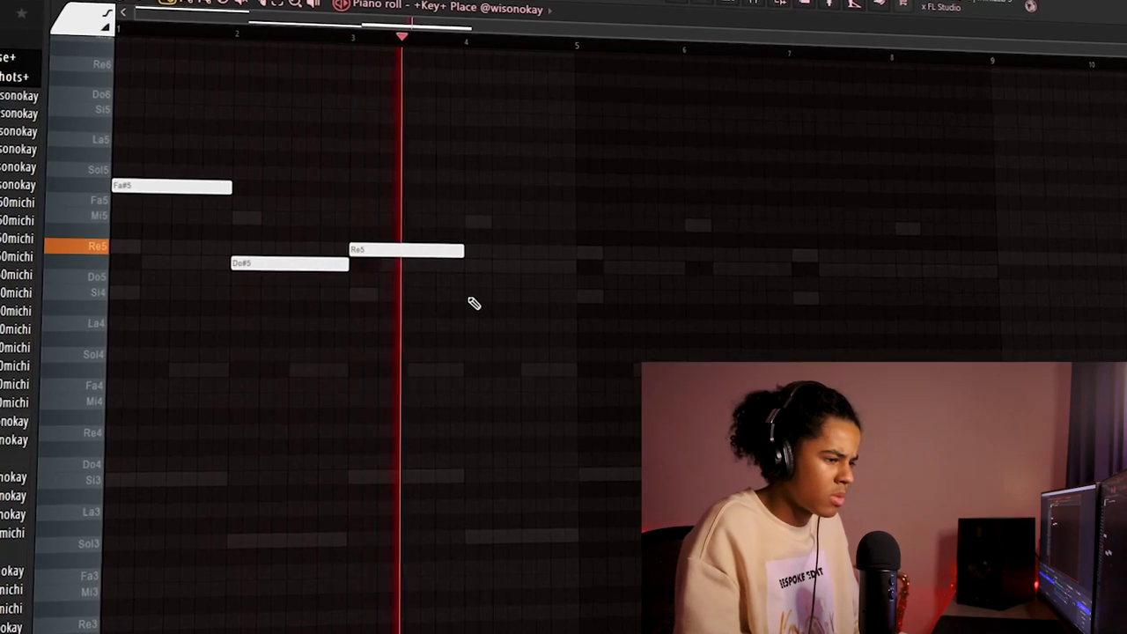
{"action": "left_click", "coordinate": [483, 325]}
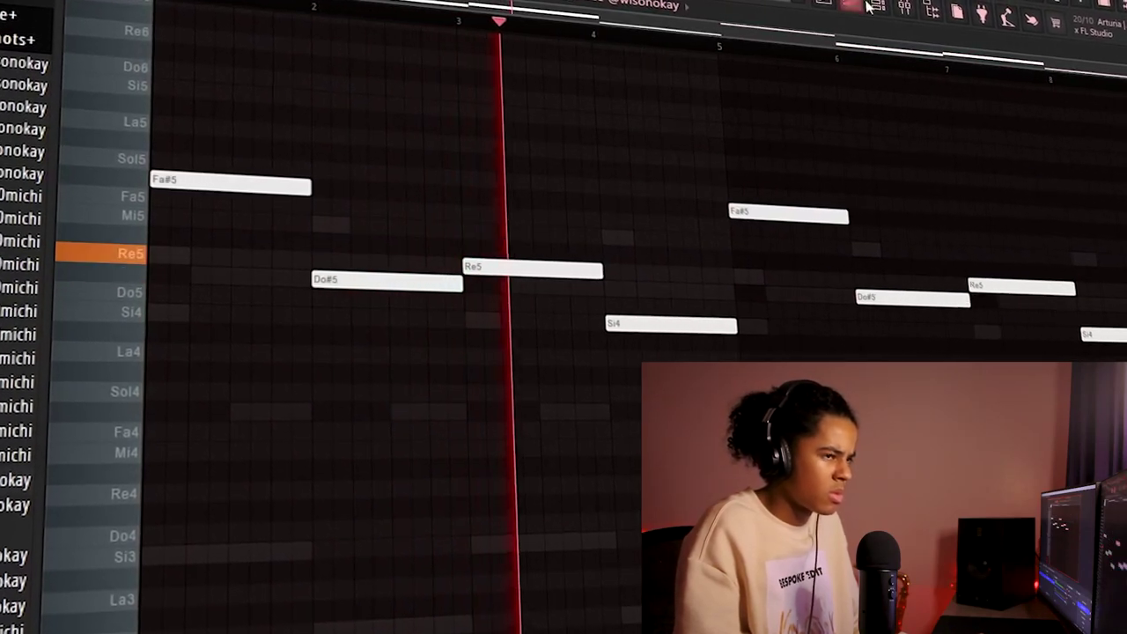
Check the +Key+ Place channel's sampler settings and randomize the velocities of all its notes
{"action": "key", "text": "F6"}
{"action": "left_click", "coordinate": [403, 228]}
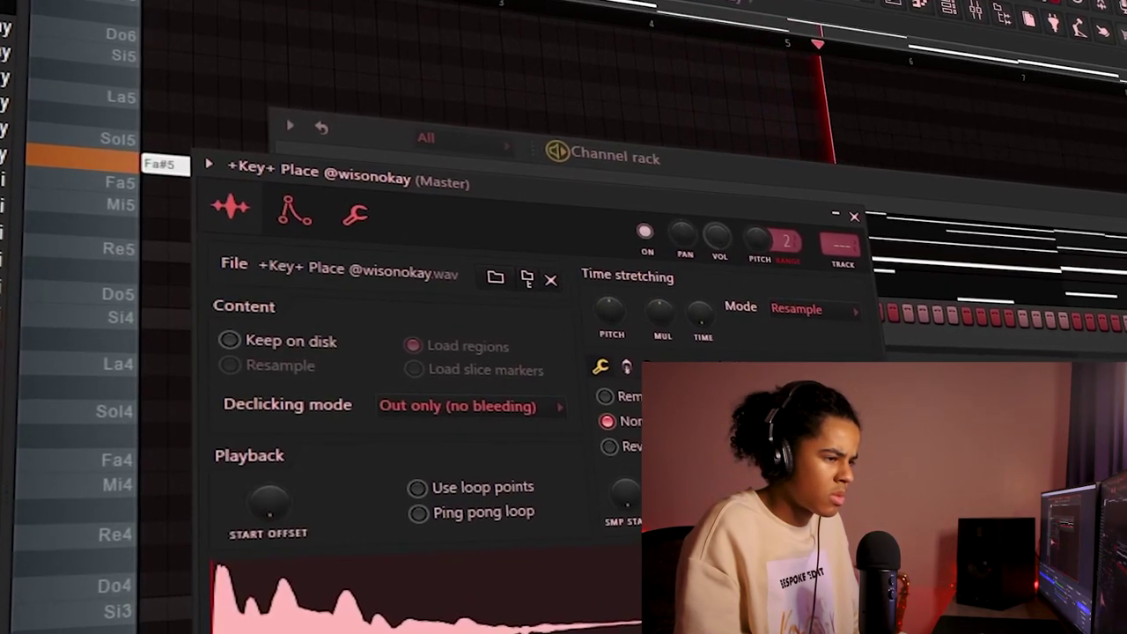
{"action": "key", "text": "F7"}
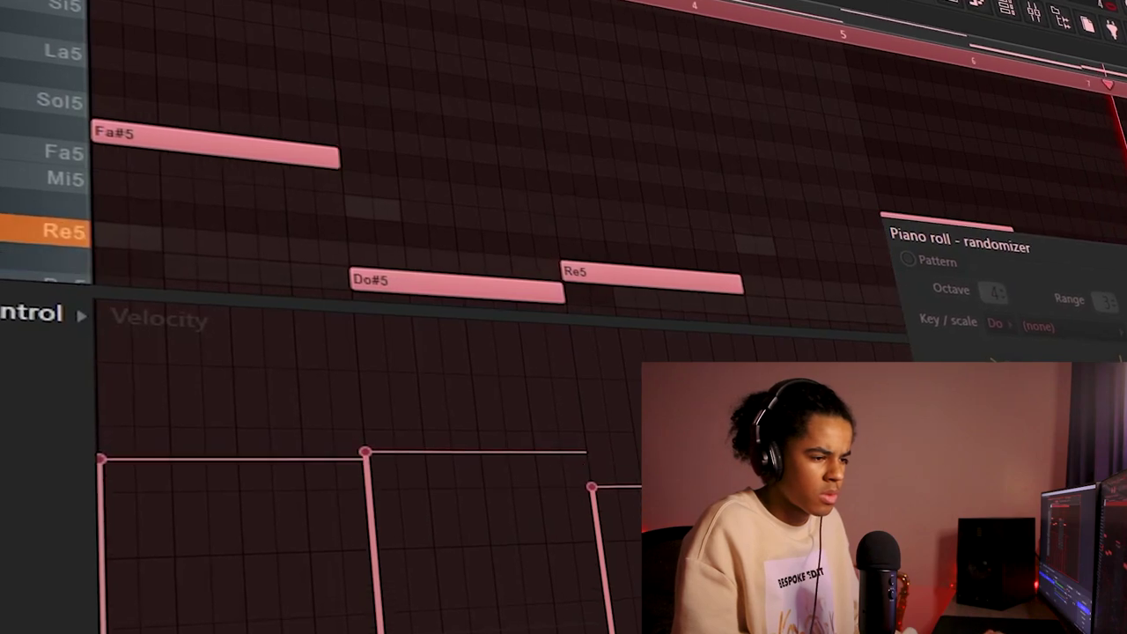
{"action": "key", "text": "ctrl+a"}
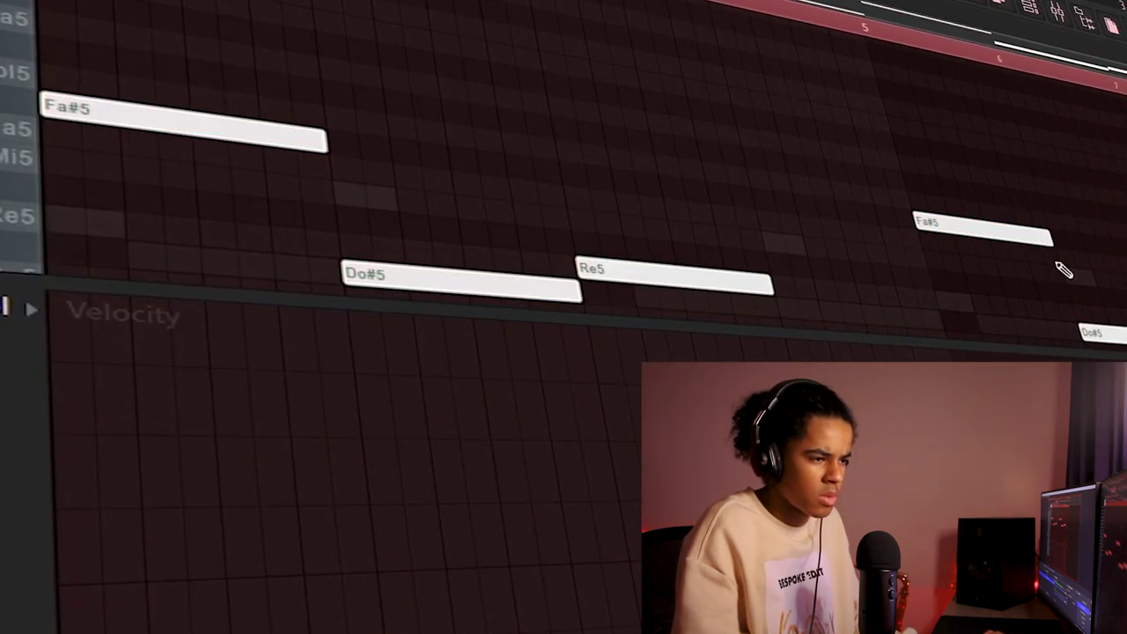
{"action": "left_click_drag", "start_coordinate": [1059, 352], "coordinate": [1059, 616]}
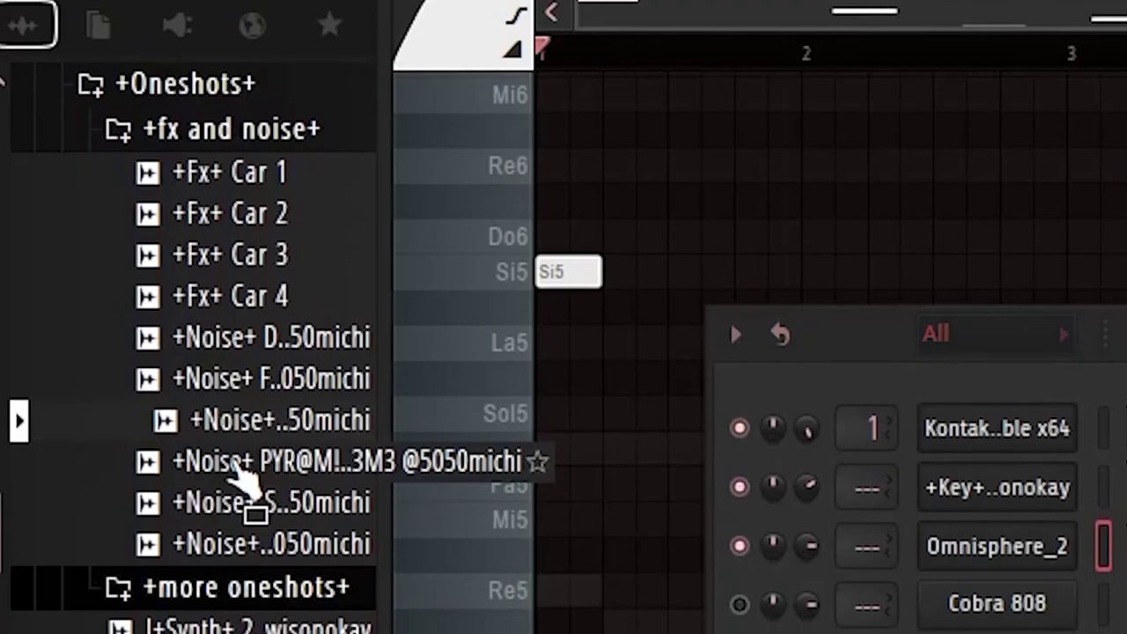
Audition the +Noise+ one-shots and add the Zack Fox - The Cave Hi Hat sample from the Kenny Beats drumkit to the channel rack
{"action": "left_click", "coordinate": [233, 465]}
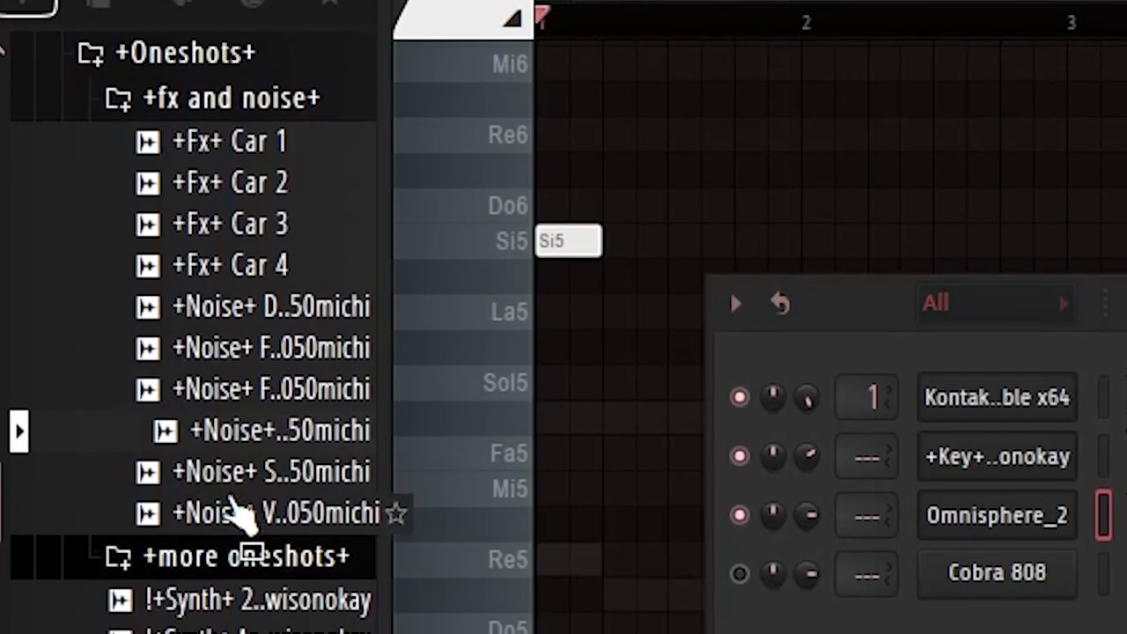
{"action": "left_click", "coordinate": [245, 503]}
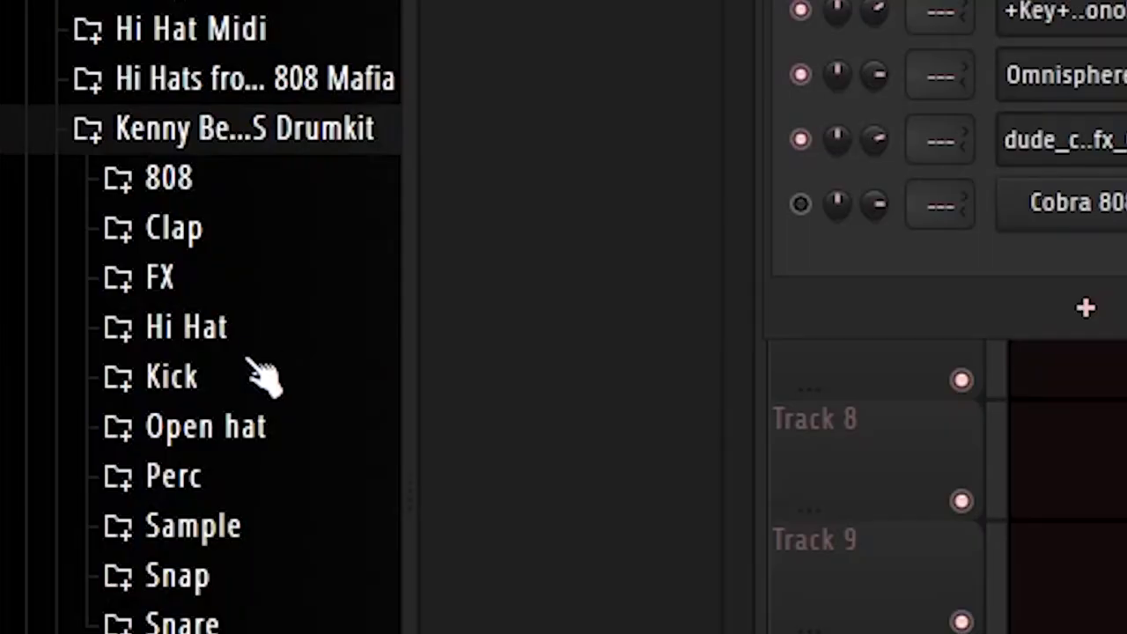
{"action": "left_click", "coordinate": [247, 331]}
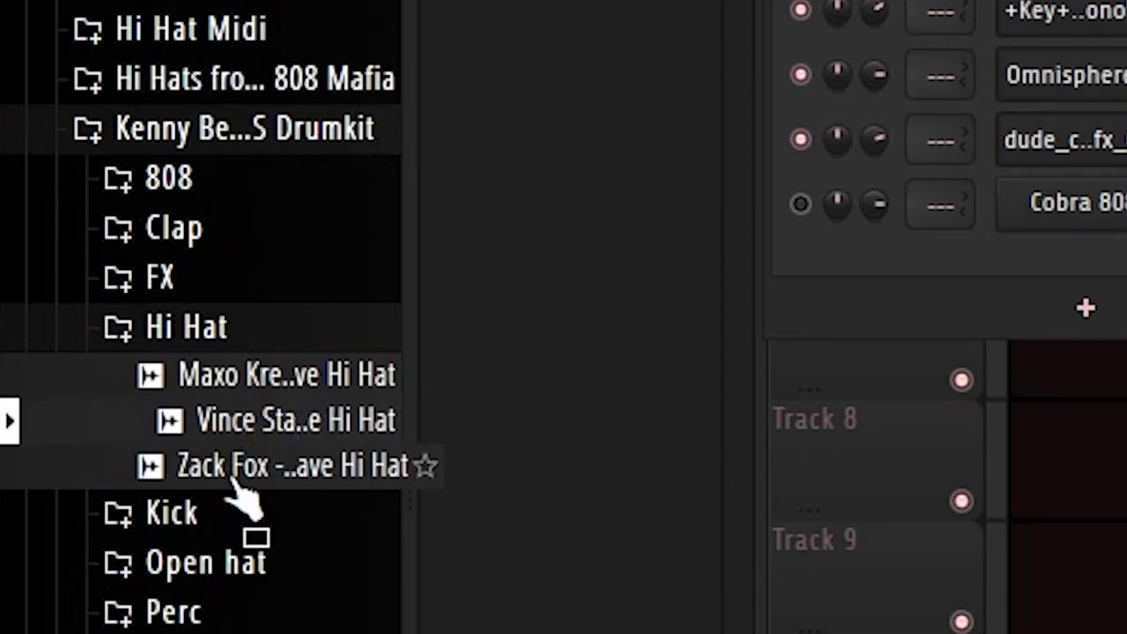
{"action": "left_click_drag", "start_coordinate": [233, 480], "coordinate": [1111, 134]}
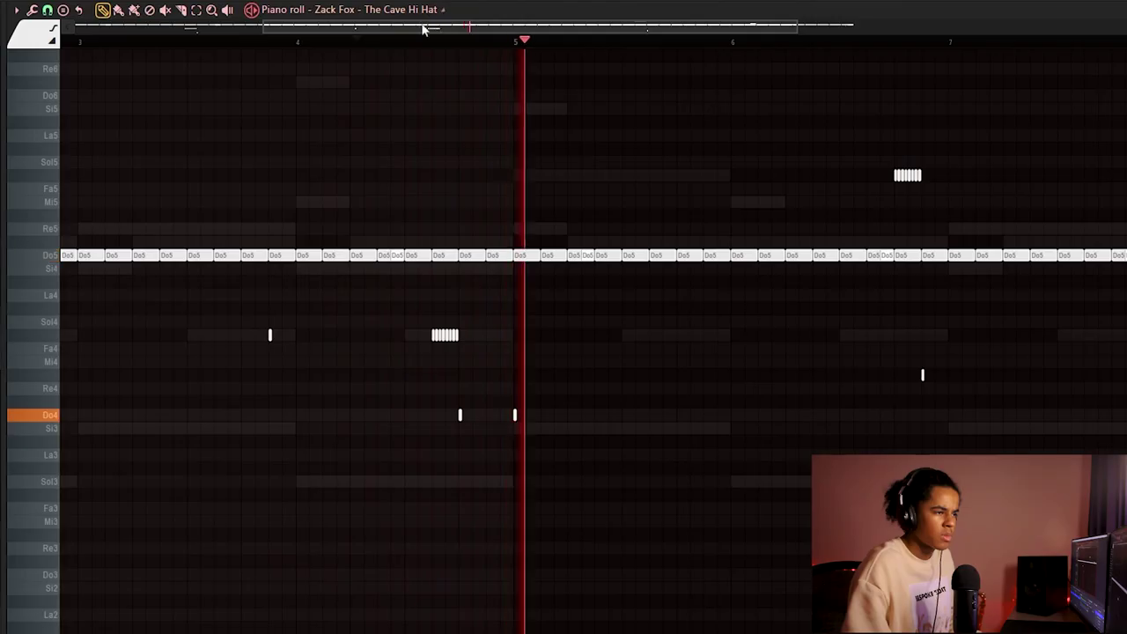
Add short hi-hat notes Re4 in bar 7 and Fa4 in bar 8, and change the piano roll's snap setting
{"action": "scroll", "coordinate": [519, 150], "scroll_direction": "right", "scroll_amount": 3}
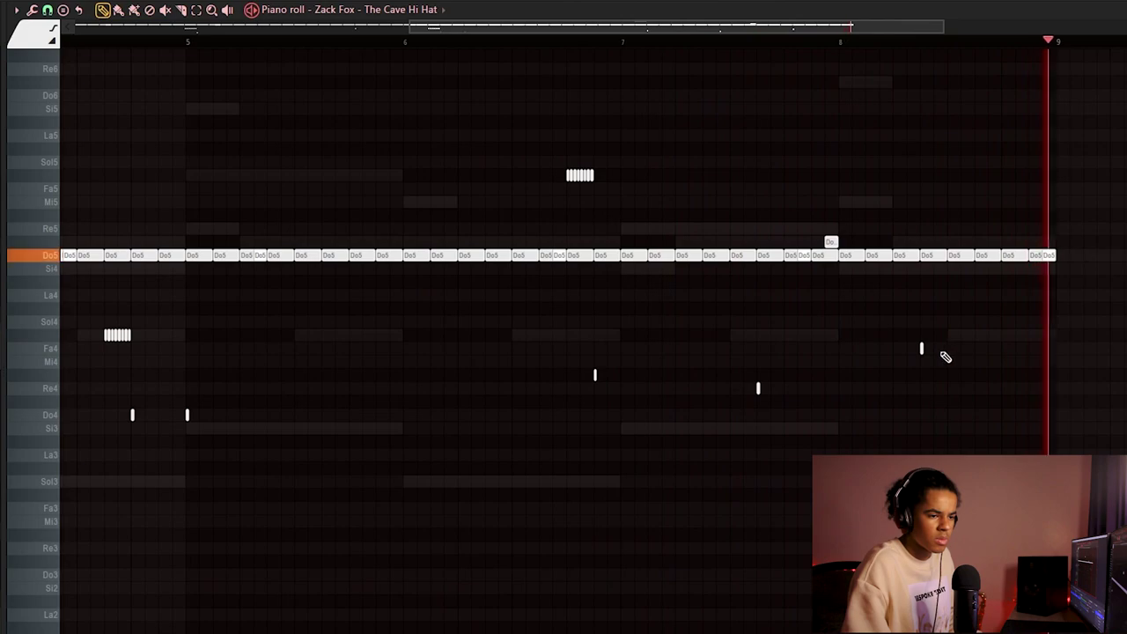
{"action": "scroll", "coordinate": [979, 44], "scroll_direction": "up", "scroll_amount": 4}
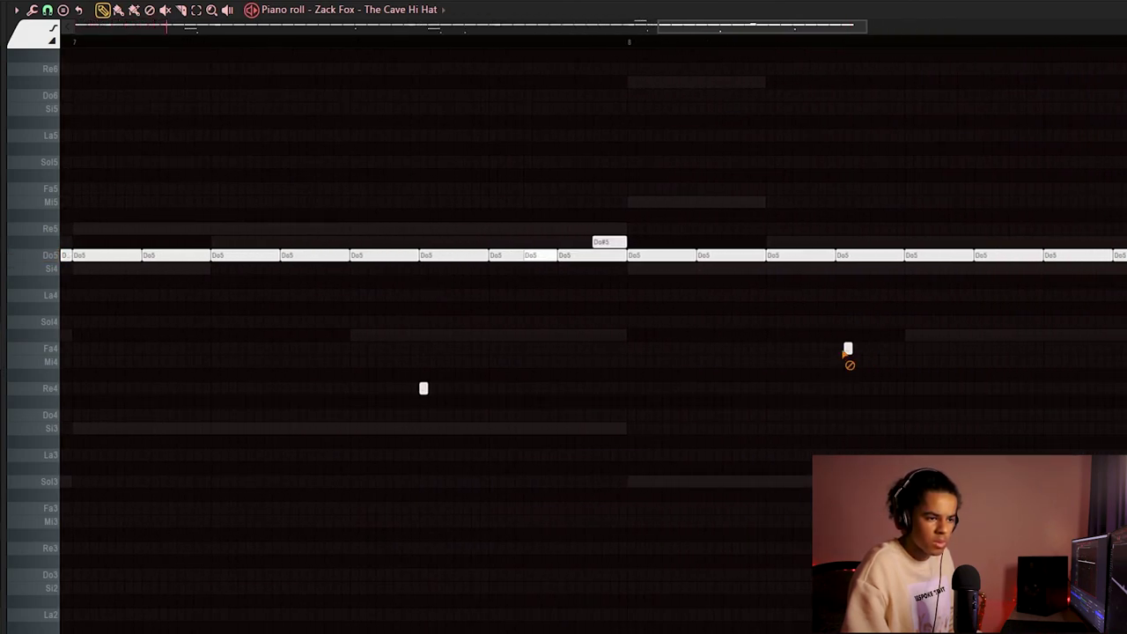
{"action": "left_click", "coordinate": [48, 10]}
{"action": "left_click", "coordinate": [60, 115]}
{"action": "scroll", "coordinate": [209, 51], "scroll_direction": "down", "scroll_amount": 5}
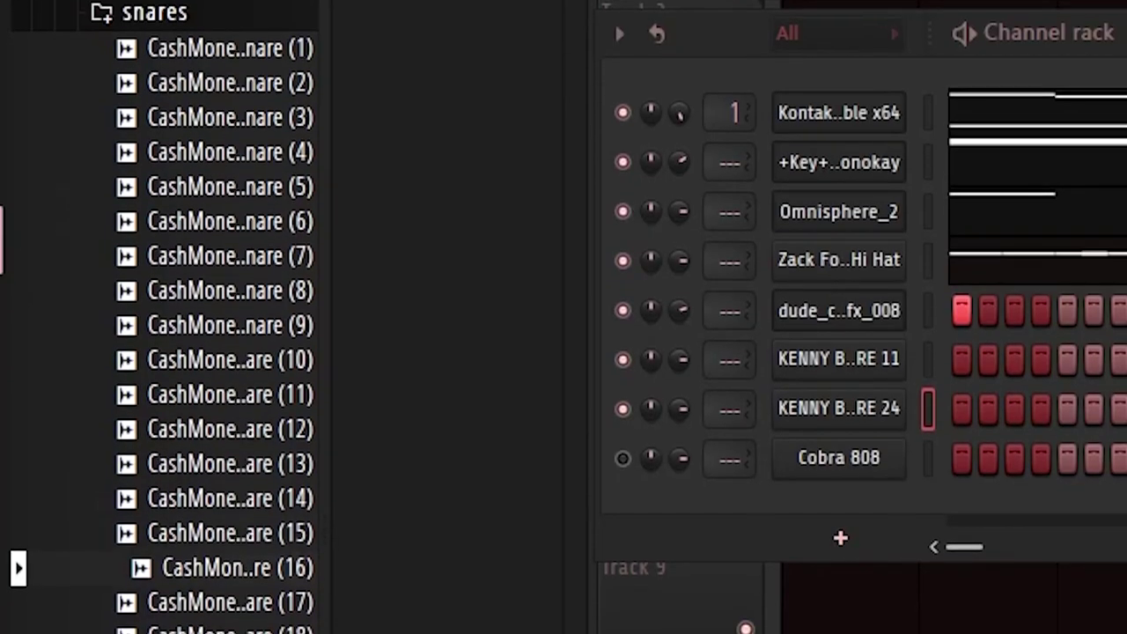
Add CashMoneyAp Snare (6) to the channel rack and place hits on beat 3 of bars 1 to 4 plus one near bar 4's end
{"action": "scroll", "coordinate": [229, 136], "scroll_direction": "down", "scroll_amount": 2}
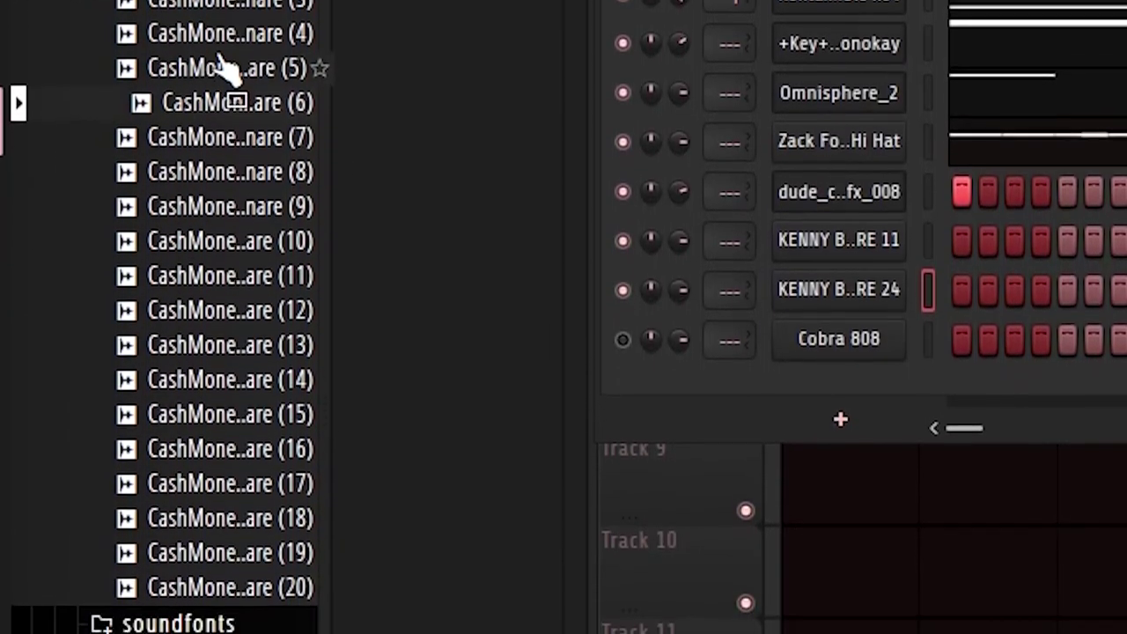
{"action": "left_click_drag", "start_coordinate": [226, 132], "coordinate": [1126, 299]}
{"action": "left_click", "coordinate": [815, 308]}
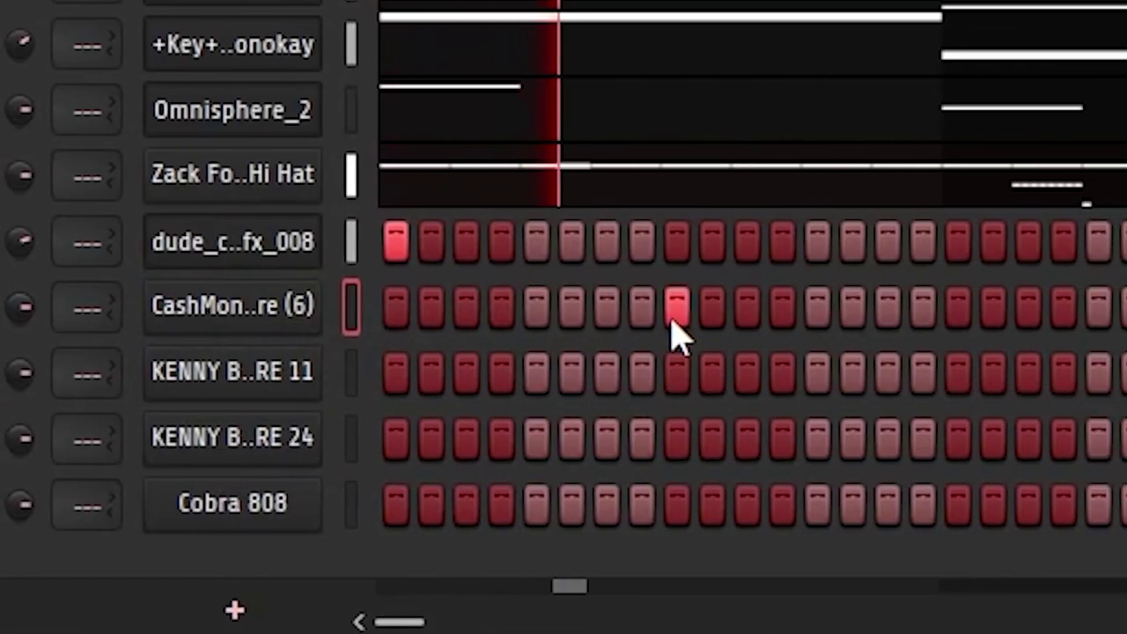
{"action": "left_click", "coordinate": [845, 308]}
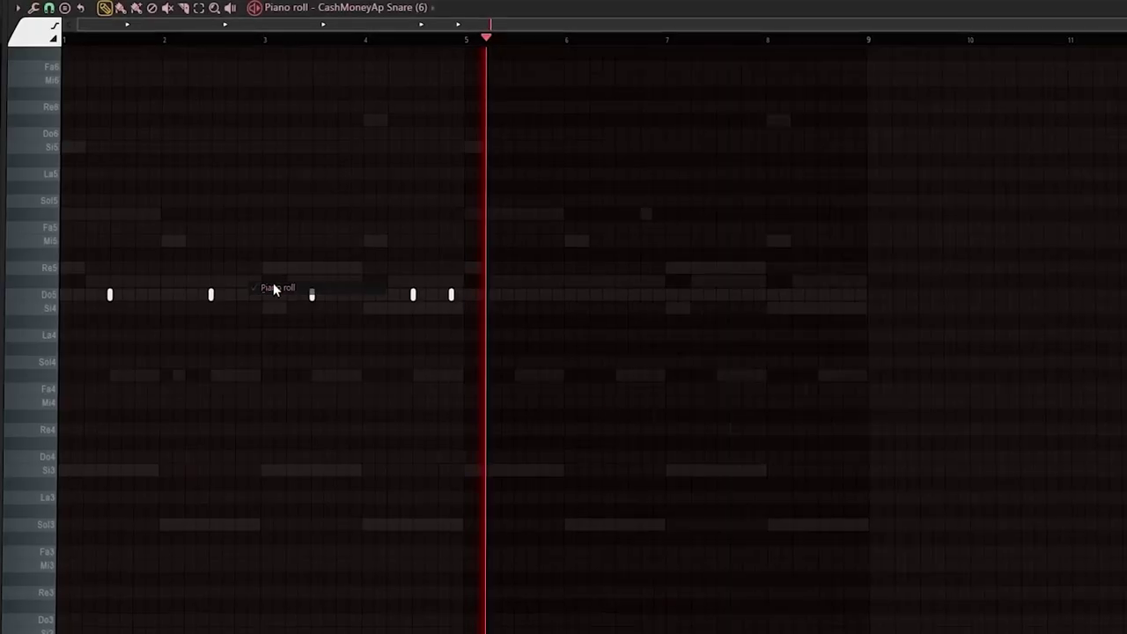
Repeat the CashMoneyAp Snare (6) pattern from bar 5 and add a KENNY BEATS SNARE 11 hit near the end of bar 4
{"action": "left_click_drag", "start_coordinate": [599, 246], "coordinate": [51, 364]}
{"action": "key", "text": "ctrl+b"}
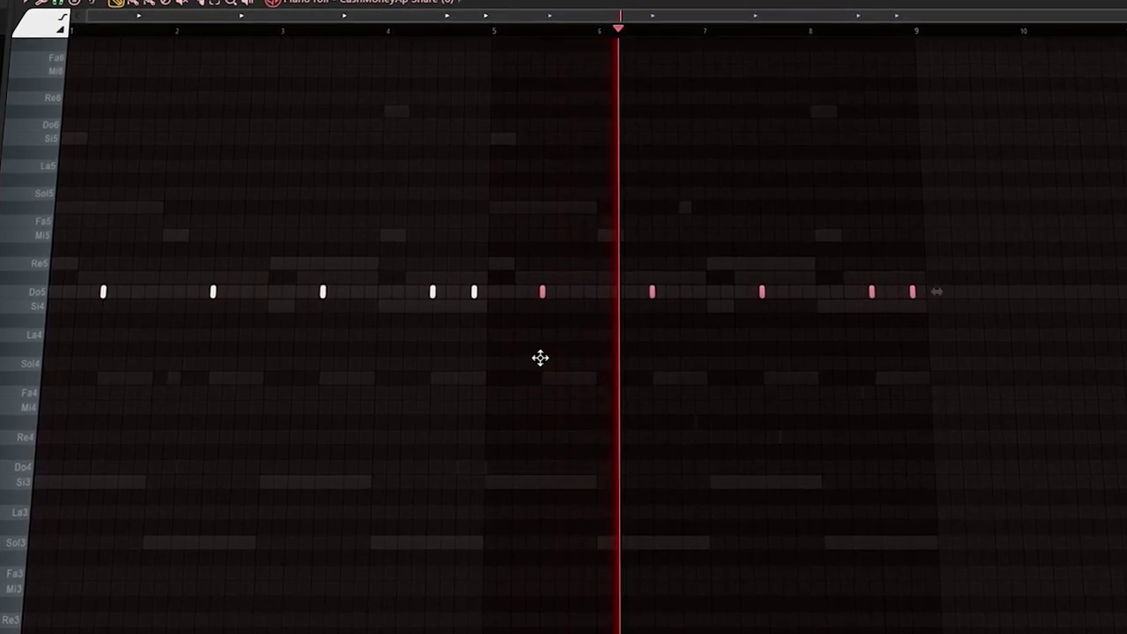
{"action": "scroll", "coordinate": [963, 38], "scroll_direction": "up", "scroll_amount": 4}
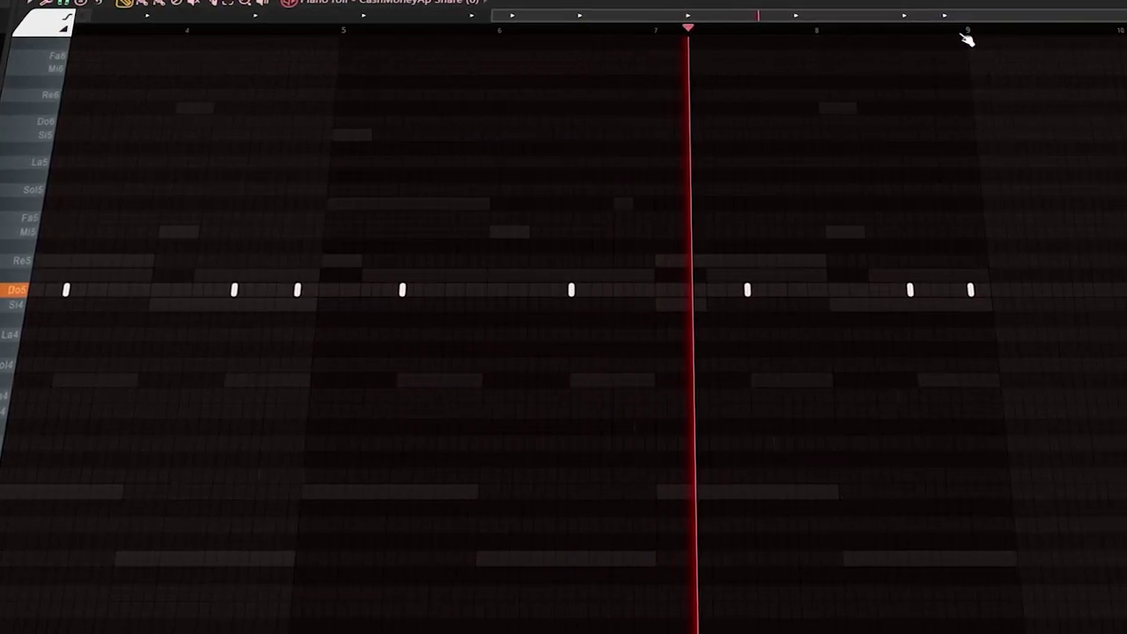
{"action": "left_click", "coordinate": [817, 291]}
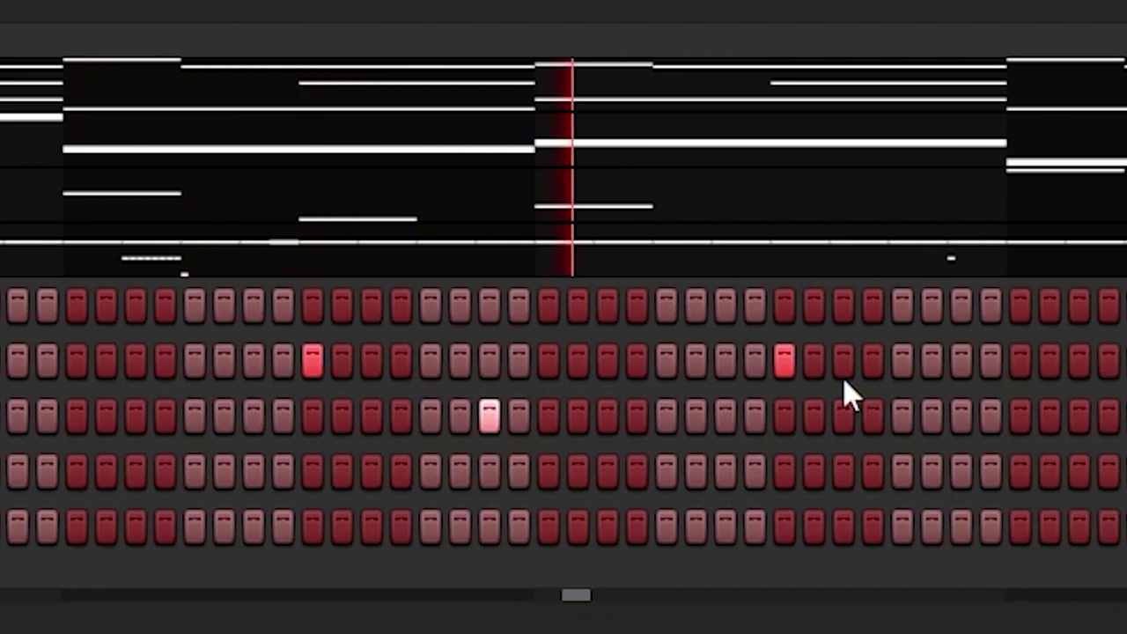
{"action": "left_click", "coordinate": [1092, 415]}
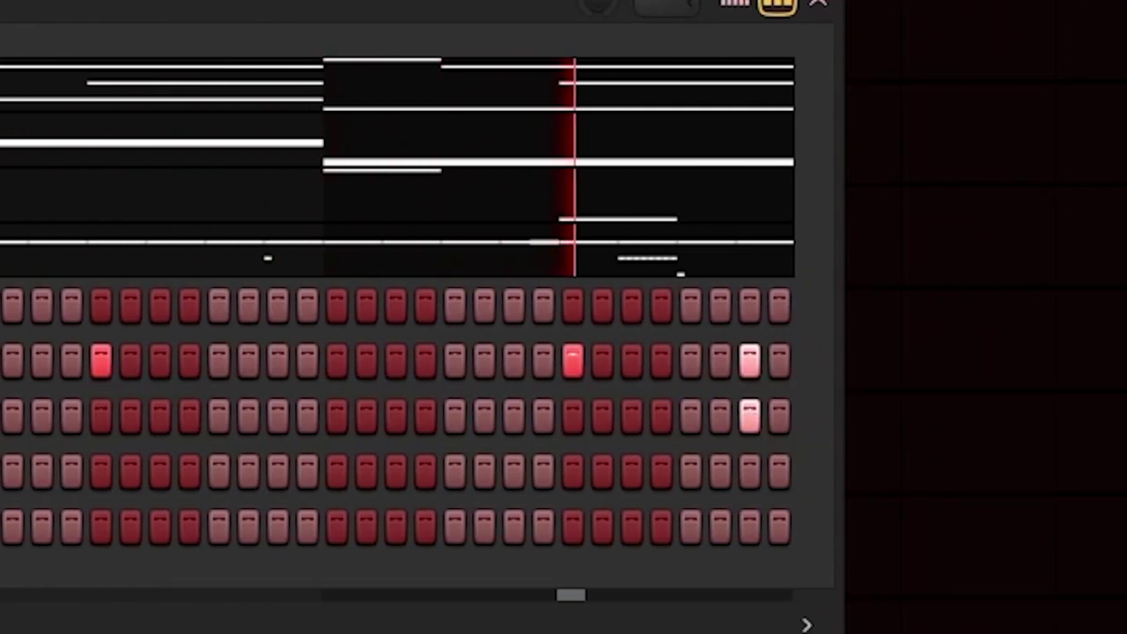
Repeat the four-bar KENNY BEATS SNARE 24 pattern from bar 5 and add an extra Mi5 hit in bar 7
{"action": "right_click", "coordinate": [264, 303]}
{"action": "left_click", "coordinate": [278, 308]}
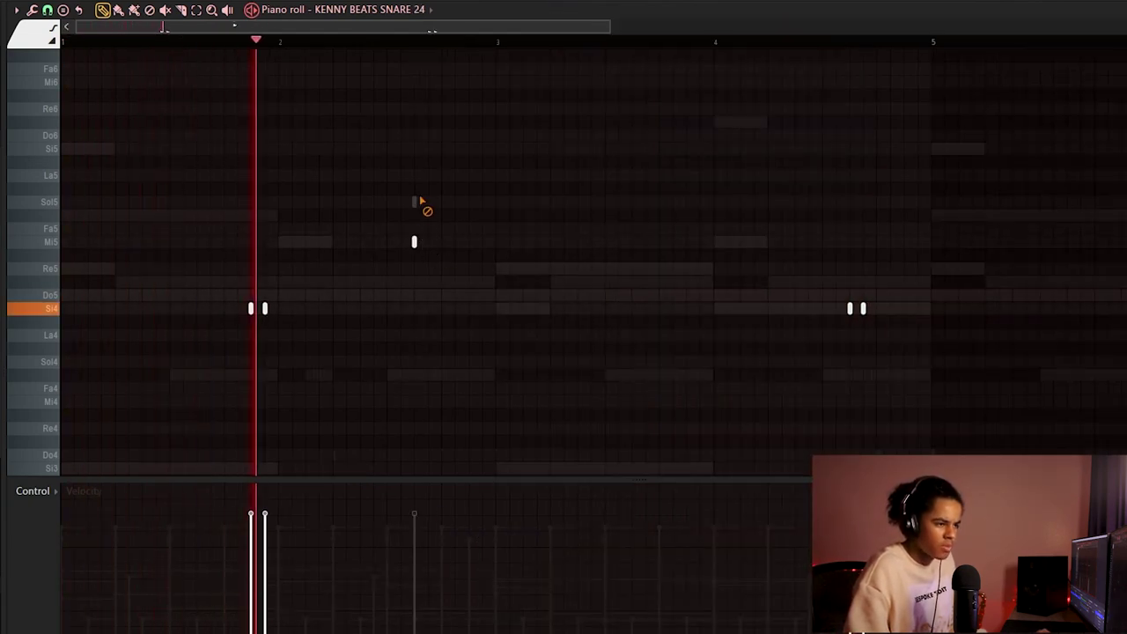
{"action": "scroll", "coordinate": [491, 51], "scroll_direction": "down", "scroll_amount": 4}
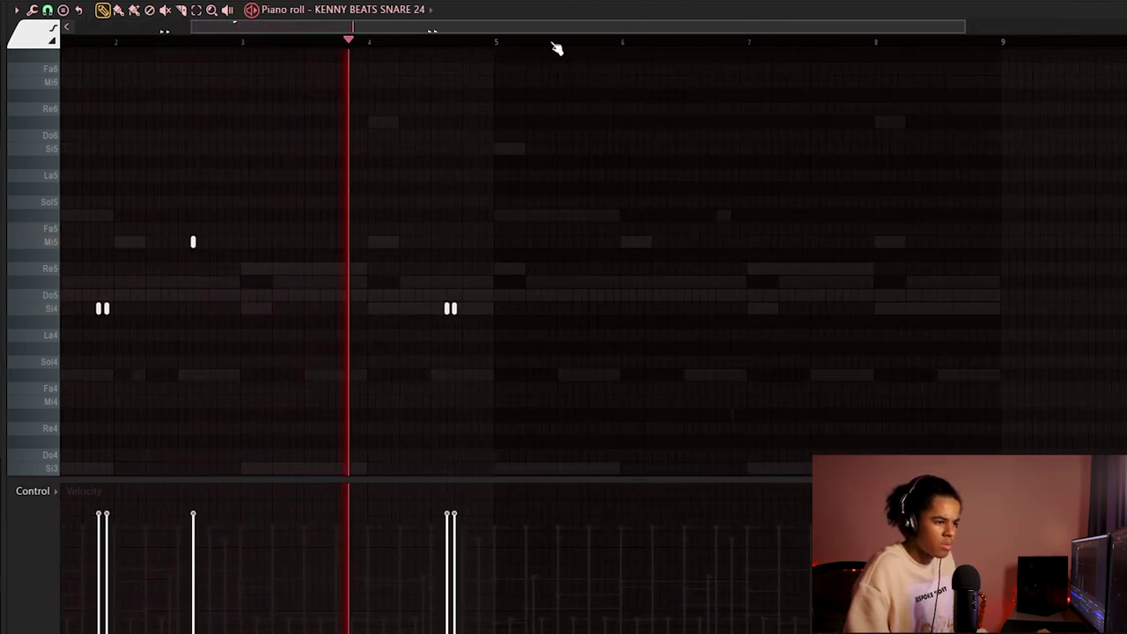
{"action": "scroll", "coordinate": [557, 48], "scroll_direction": "up", "scroll_amount": 5}
{"action": "scroll", "coordinate": [468, 44], "scroll_direction": "down", "scroll_amount": 5}
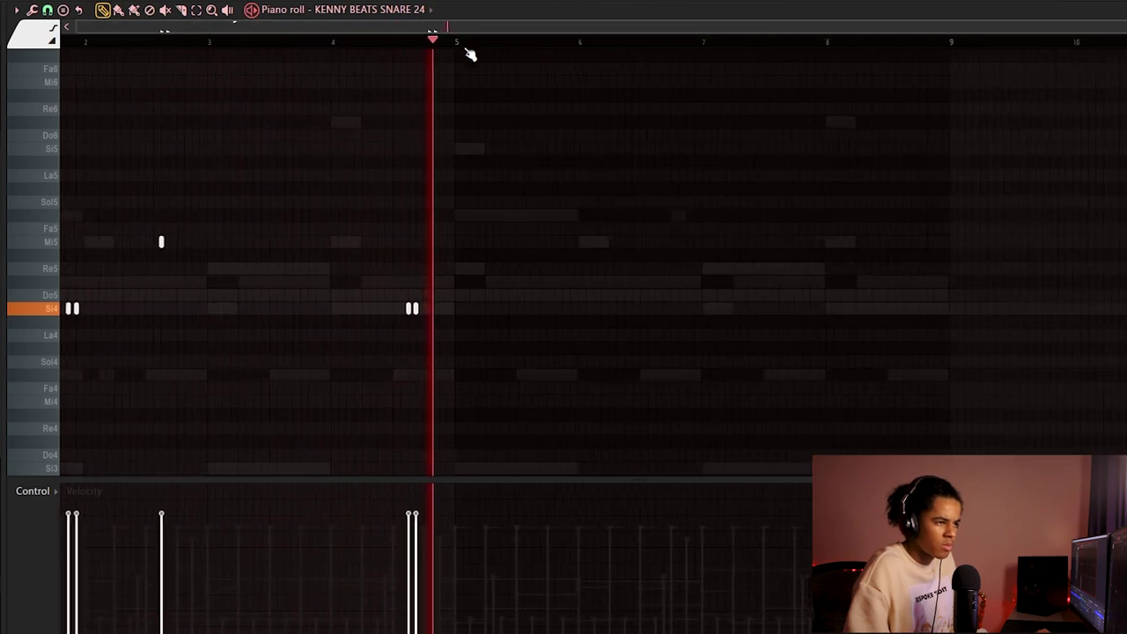
{"action": "key", "text": "ctrl+b"}
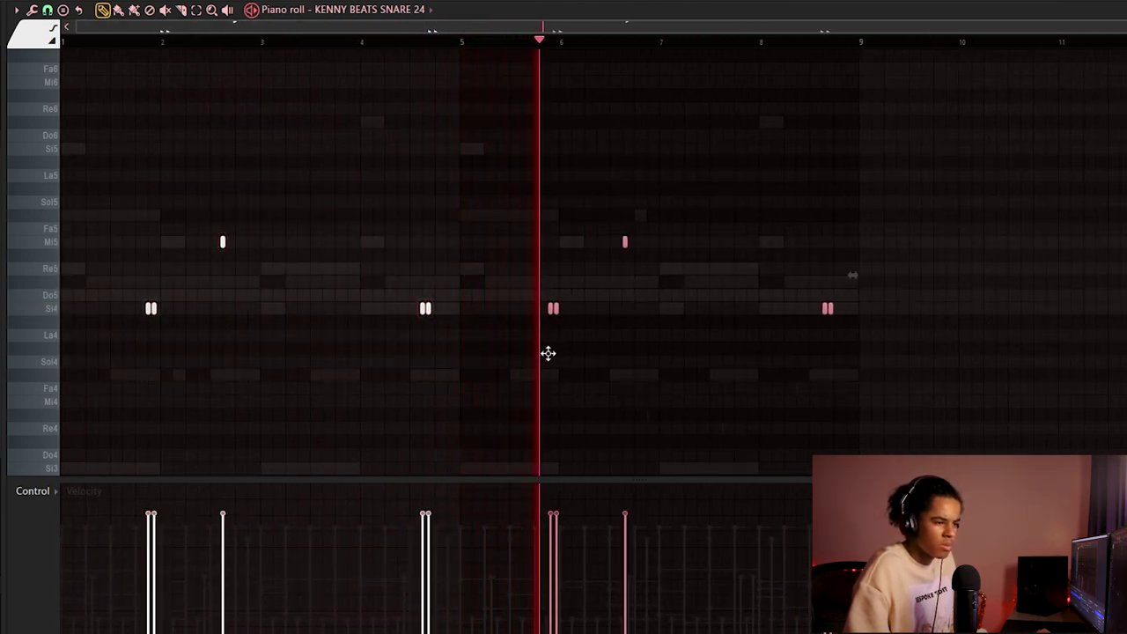
{"action": "scroll", "coordinate": [739, 45], "scroll_direction": "up", "scroll_amount": 5}
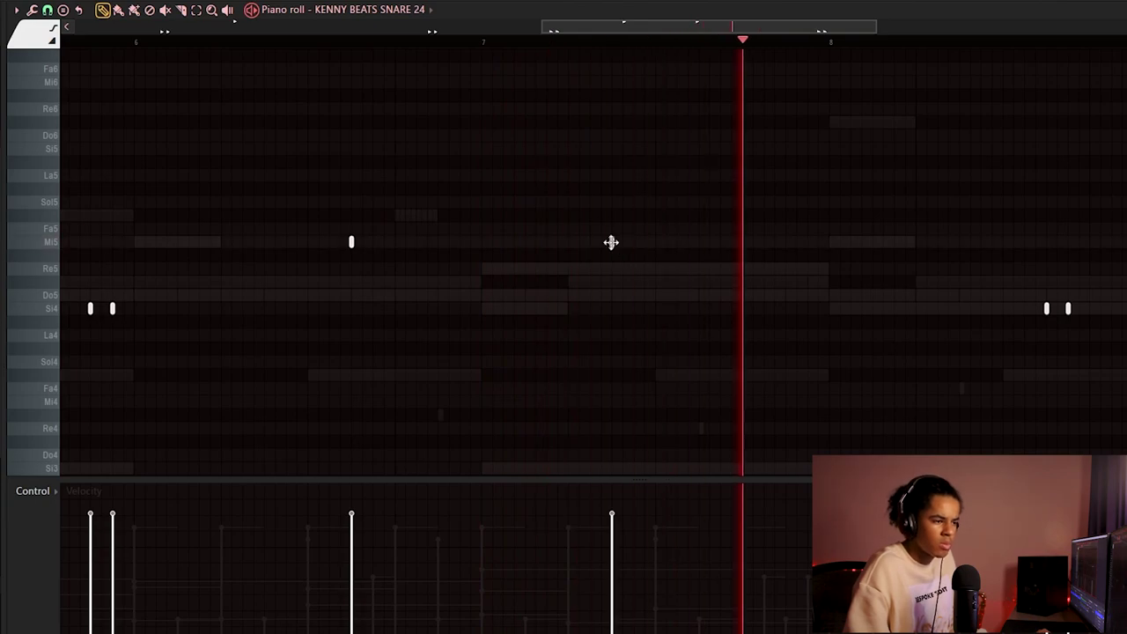
{"action": "left_click_drag", "start_coordinate": [819, 35], "coordinate": [829, 387]}
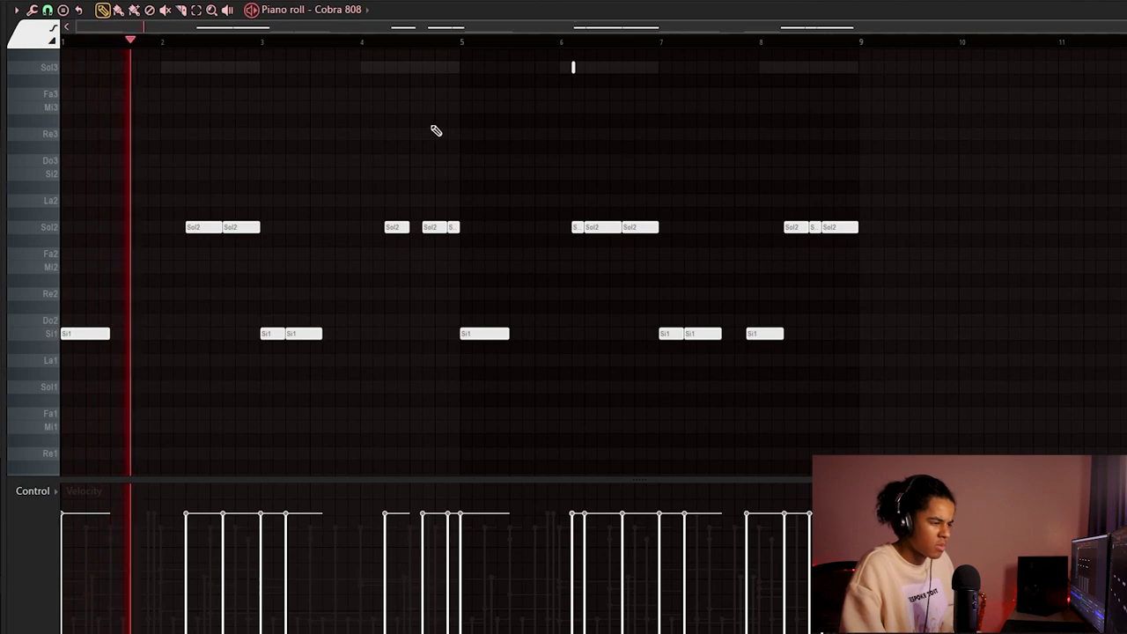
Lengthen the Cobra 808's first Sol2 note in bar 4 and second Si1 note in bar 7 up to the notes that follow
{"action": "scroll", "coordinate": [431, 146], "scroll_direction": "up", "scroll_amount": 1}
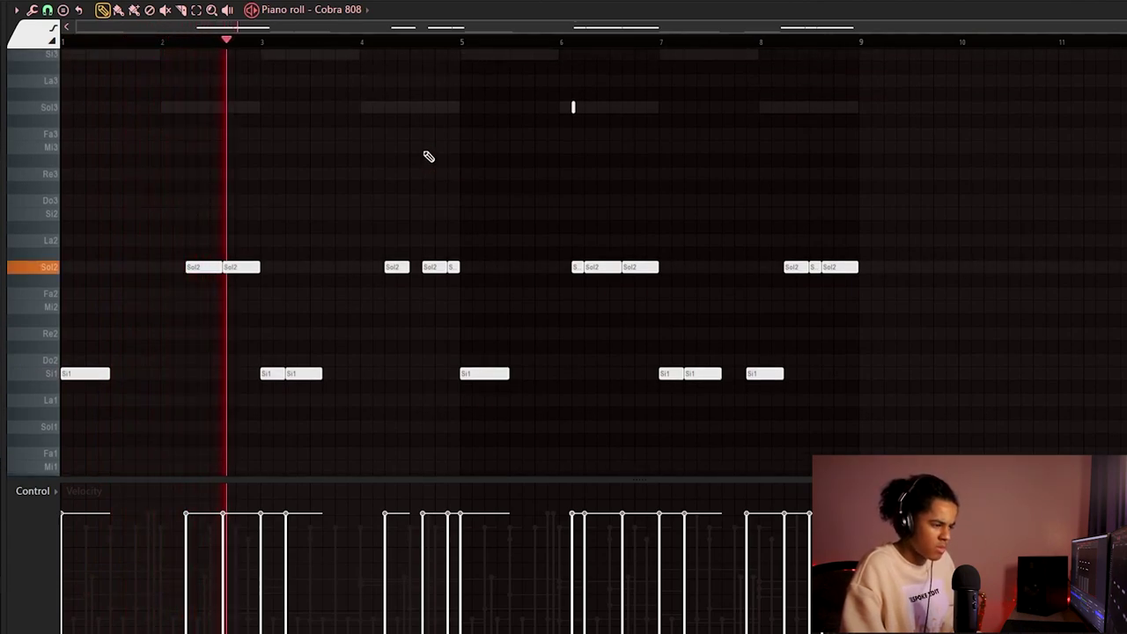
{"action": "scroll", "coordinate": [429, 156], "scroll_direction": "up", "scroll_amount": 1}
{"action": "scroll", "coordinate": [440, 203], "scroll_direction": "down", "scroll_amount": 2}
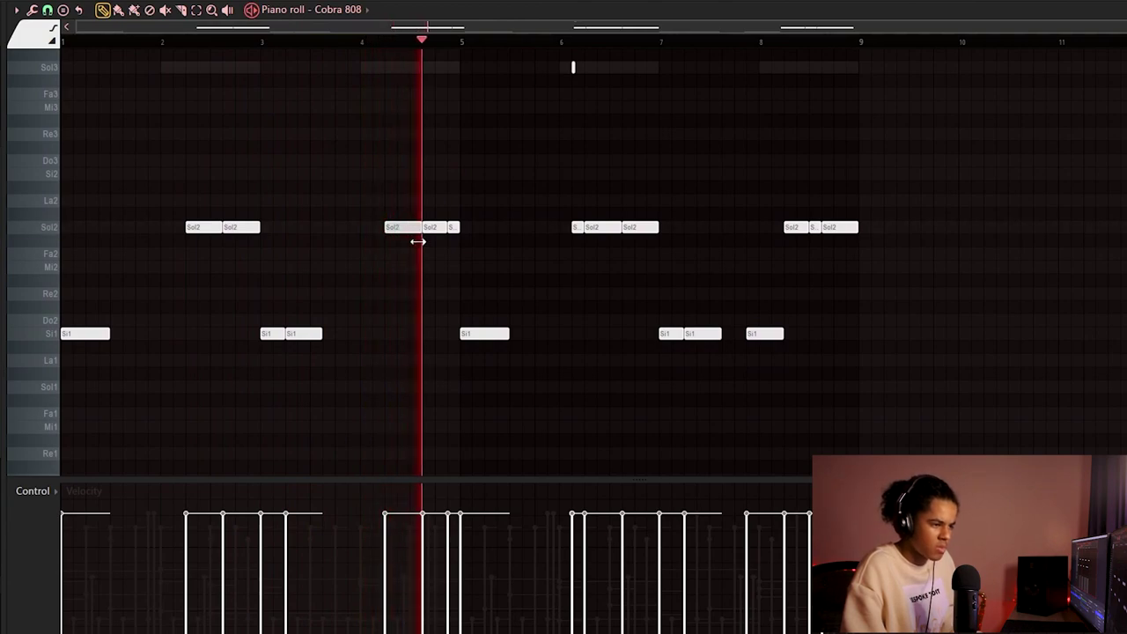
{"action": "scroll", "coordinate": [667, 149], "scroll_direction": "up", "scroll_amount": 2}
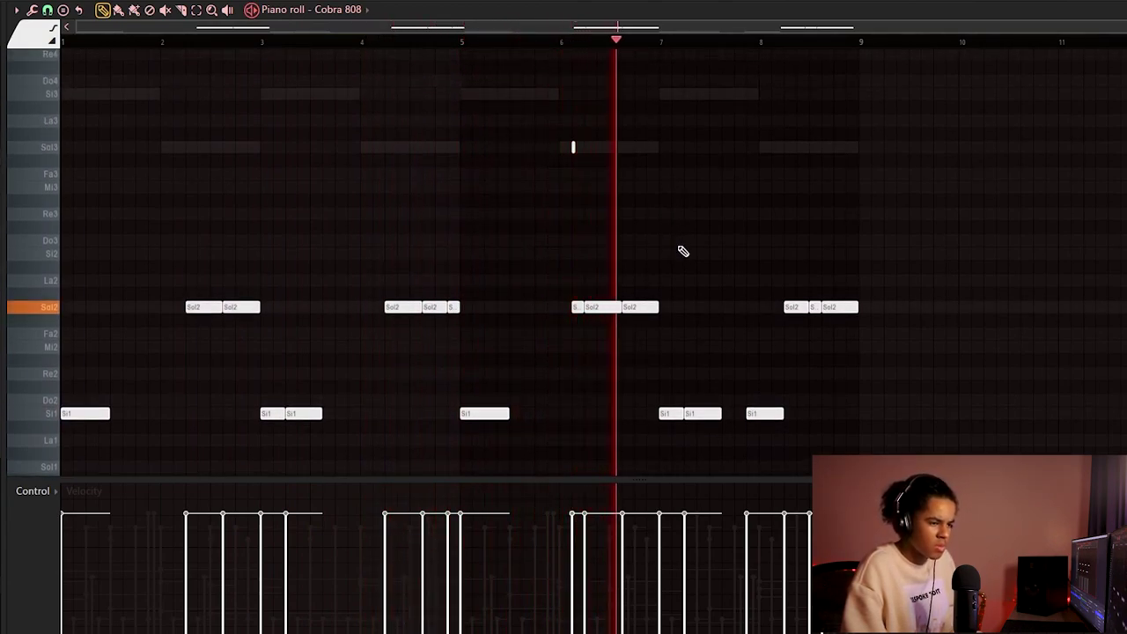
{"action": "scroll", "coordinate": [680, 251], "scroll_direction": "down", "scroll_amount": 2}
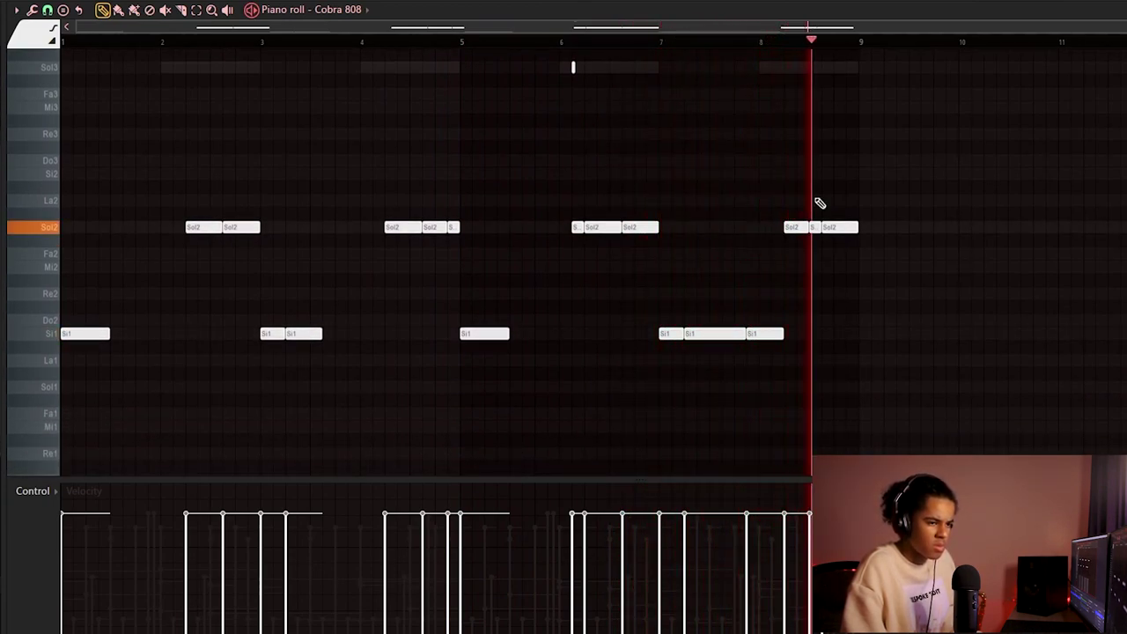
Raise the Cobra 808's short Sol2 note in bar 8 to Sol3 and add a Si1 note near the end of bar 1
{"action": "scroll", "coordinate": [775, 47], "scroll_direction": "up", "scroll_amount": 3}
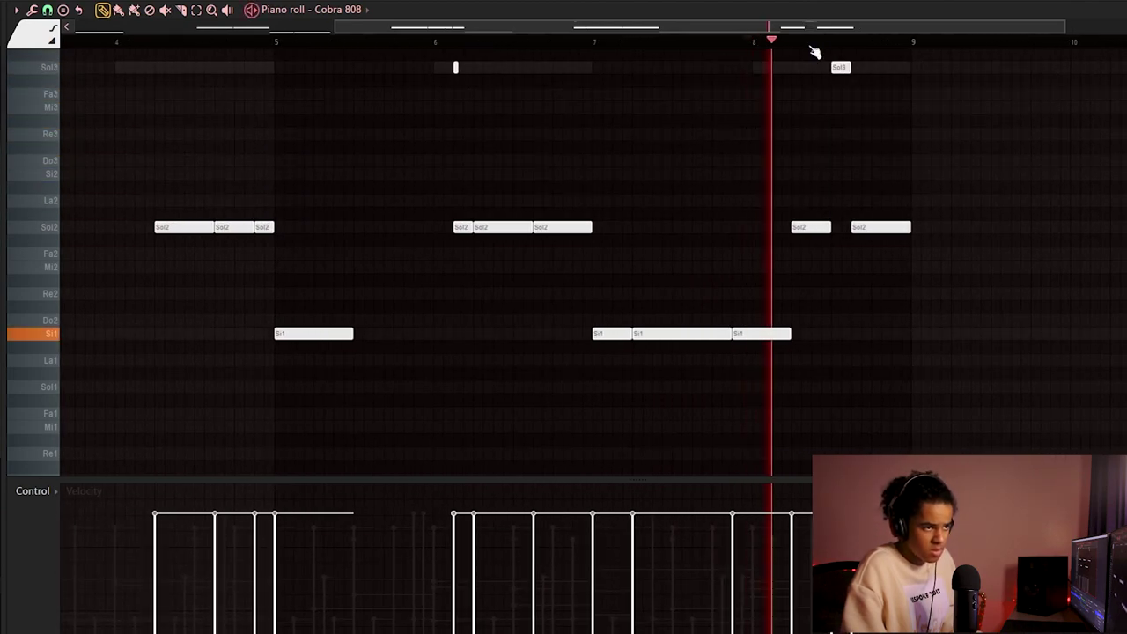
{"action": "scroll", "coordinate": [814, 55], "scroll_direction": "down", "scroll_amount": 3}
{"action": "left_click", "coordinate": [171, 333]}
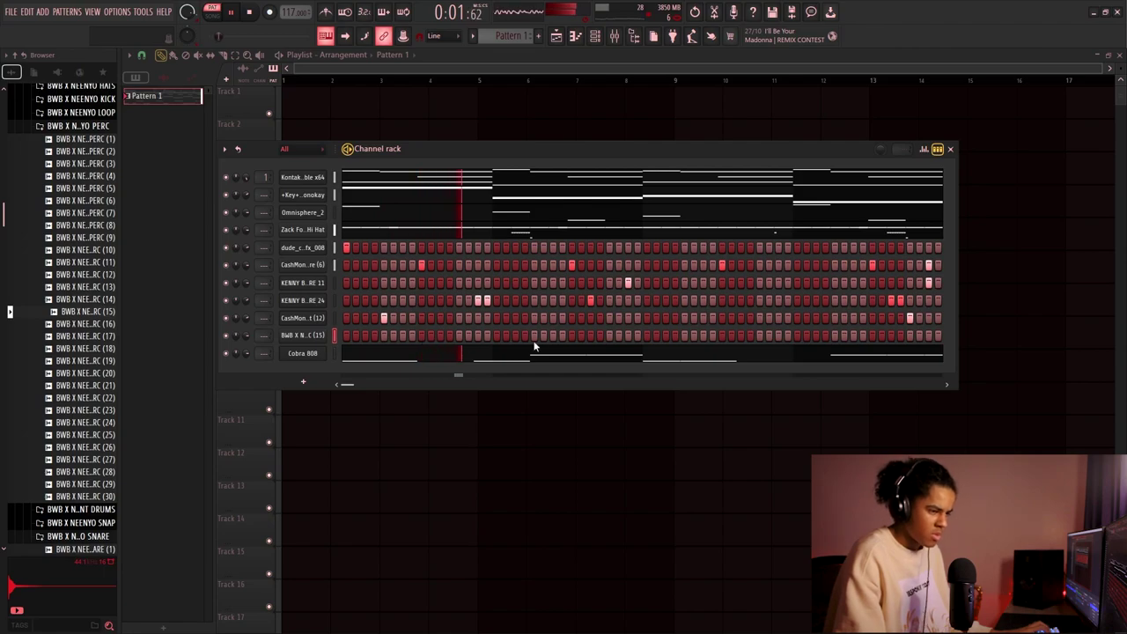
Place a BWB X NEENYO PERC (15) hit on beat 4 of bar 2 and repeat it four bars further on in bar 6
{"action": "left_click", "coordinate": [608, 336]}
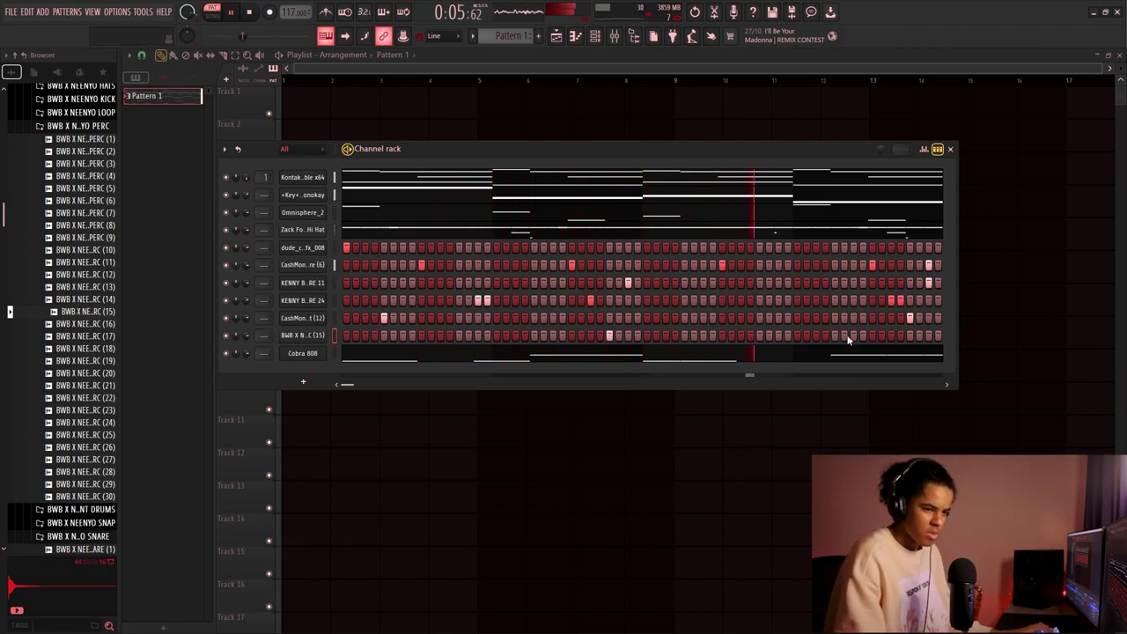
{"action": "right_click", "coordinate": [325, 342]}
{"action": "left_click", "coordinate": [337, 332]}
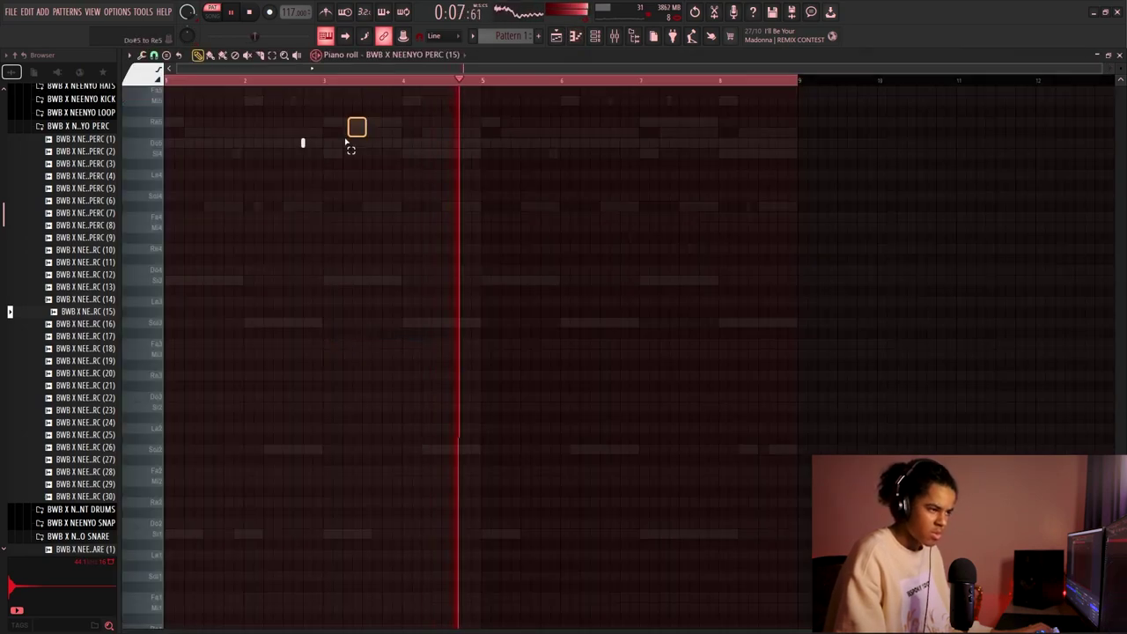
{"action": "scroll", "coordinate": [623, 208], "scroll_direction": "up", "scroll_amount": 3}
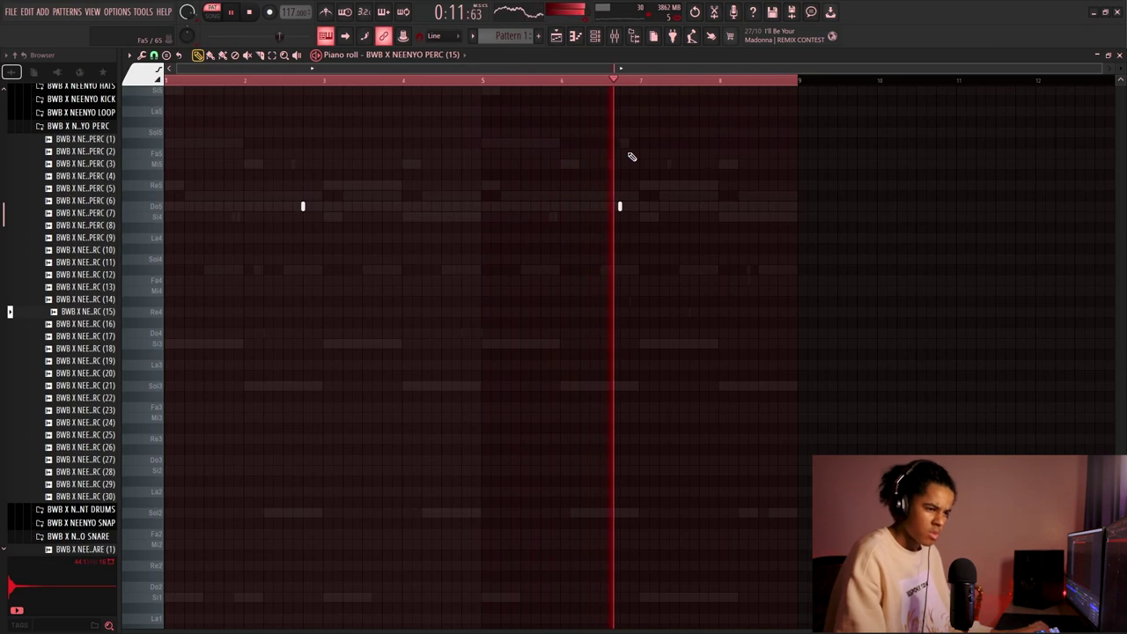
{"action": "key", "text": "F7"}
{"action": "key", "text": "F6"}
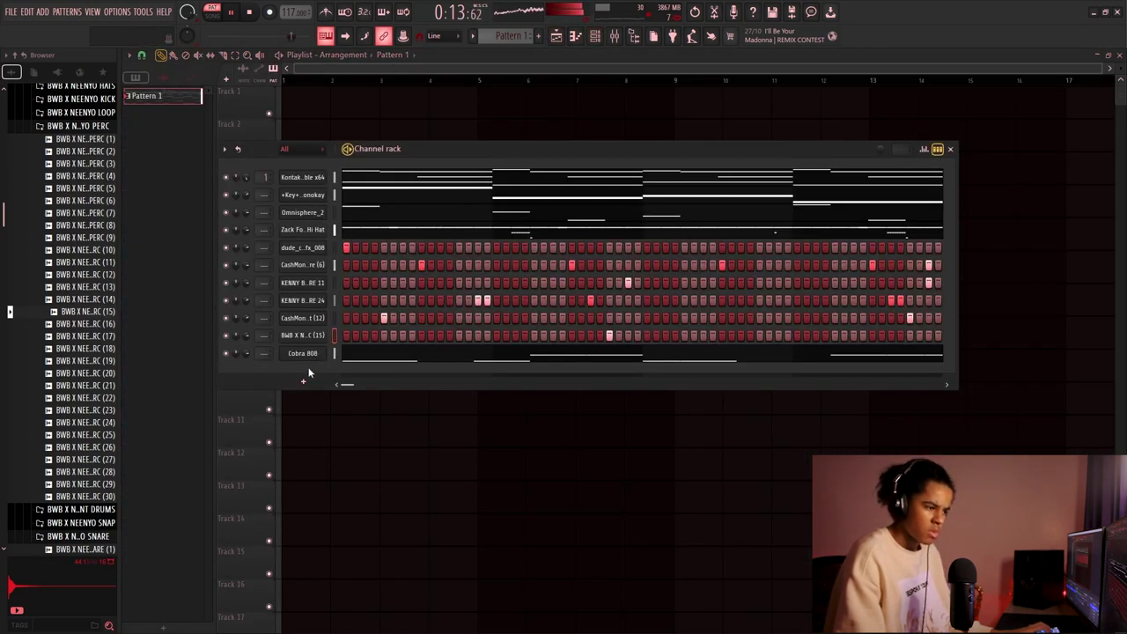
Move the Cobra 808 channel up six places so it sits directly below the Zack Fox hi-hat channel
{"action": "key", "text": "alt+Up"}
{"action": "key", "text": "alt+Up"}
{"action": "key", "text": "alt+Up"}
{"action": "key", "text": "alt+Up"}
{"action": "key", "text": "alt+Up"}
{"action": "key", "text": "alt+Up"}
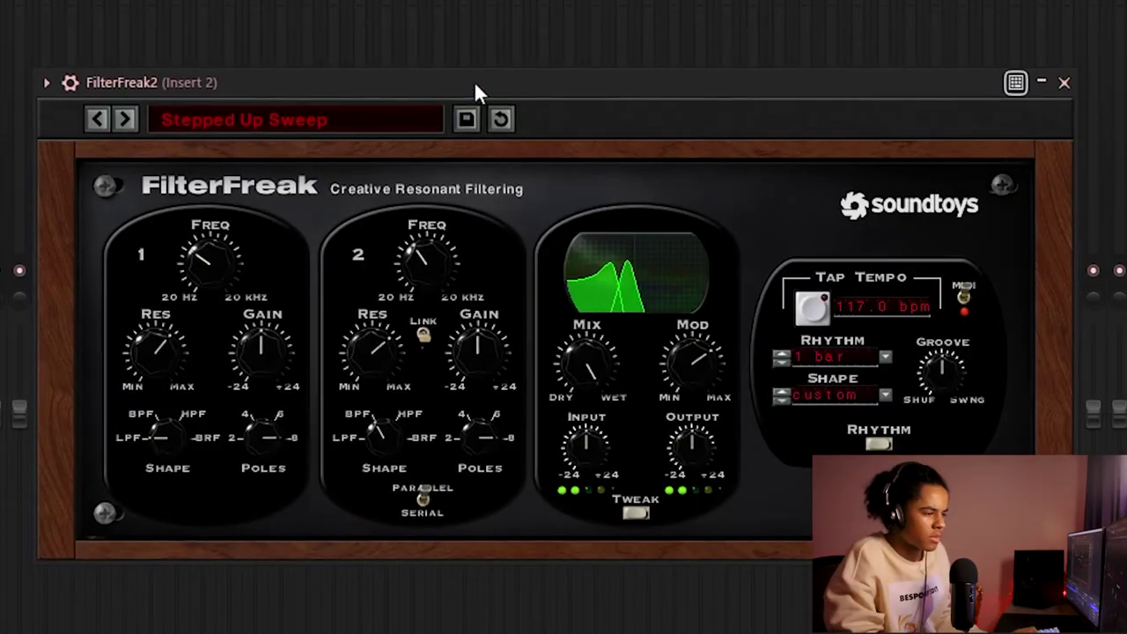
Adjust the dry/wet mix and the first filter's frequency in the FilterFreak2 effect on Insert 2
{"action": "left_click_drag", "start_coordinate": [587, 361], "coordinate": [614, 384]}
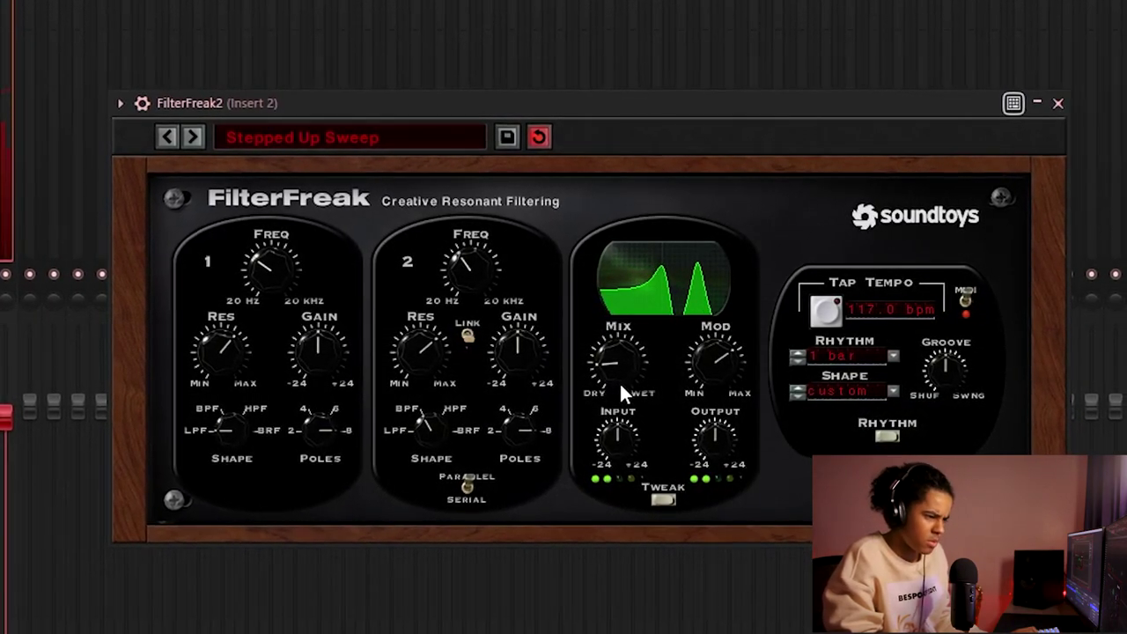
{"action": "left_click_drag", "start_coordinate": [620, 380], "coordinate": [604, 323]}
{"action": "left_click_drag", "start_coordinate": [292, 263], "coordinate": [326, 31]}
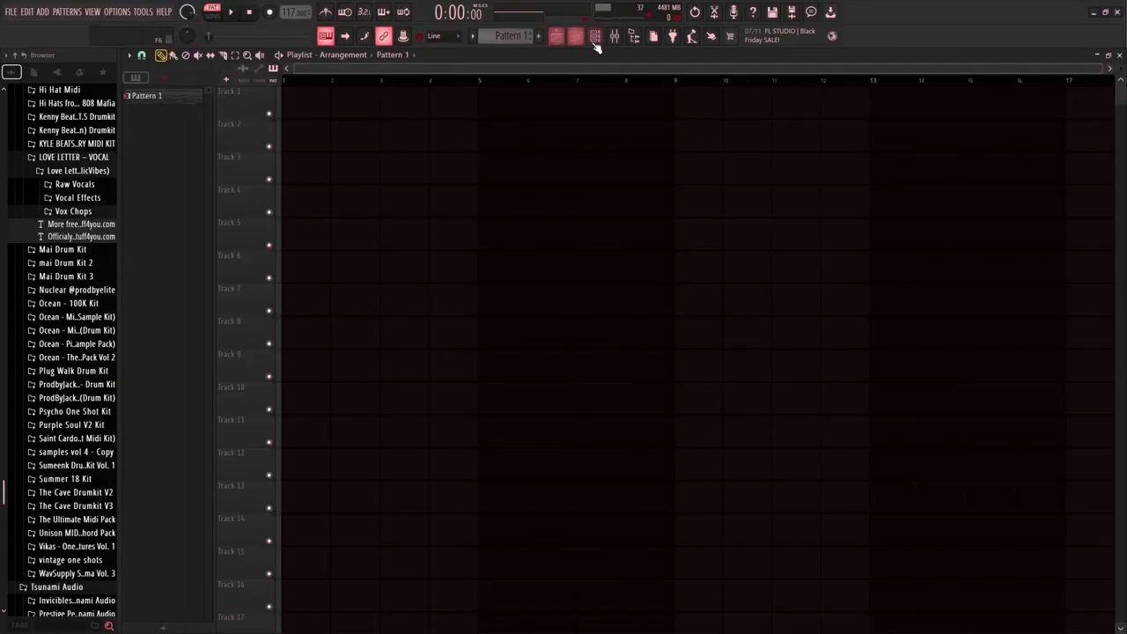
Load Fruity soft clipper in slot 3 of mixer Insert 14
{"action": "key", "text": "F6"}
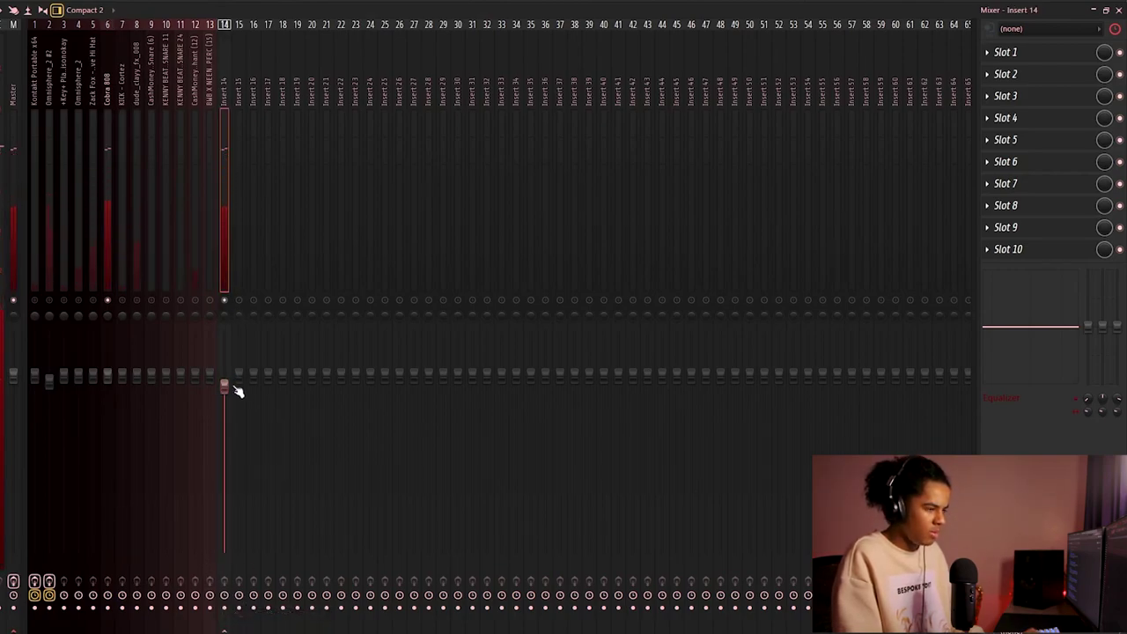
{"action": "left_click", "coordinate": [1068, 104]}
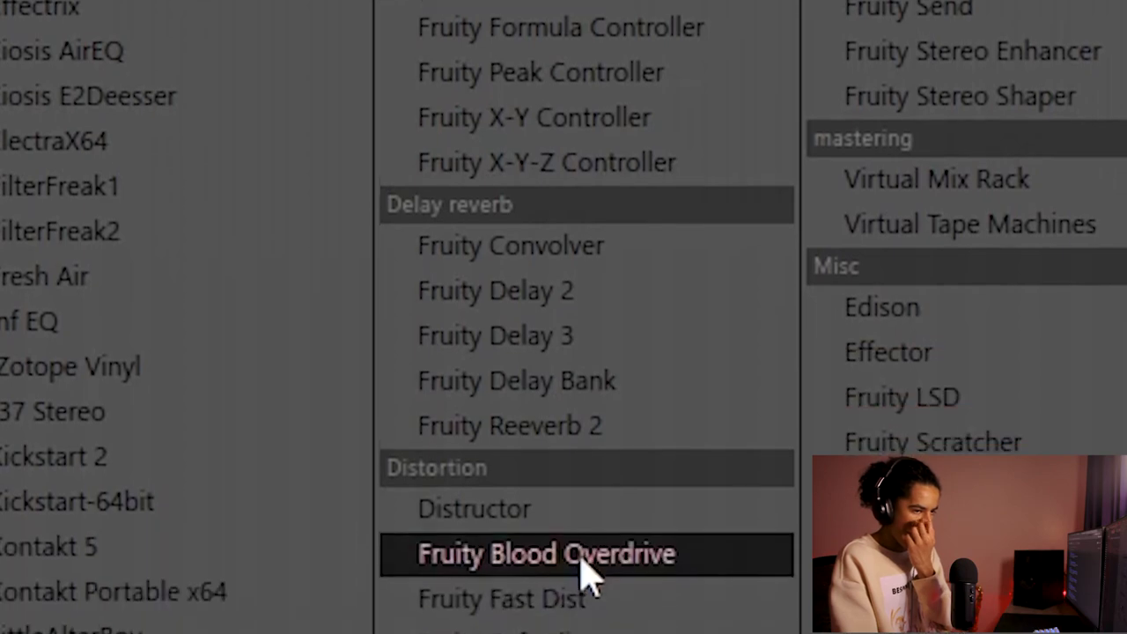
{"action": "left_click", "coordinate": [694, 303]}
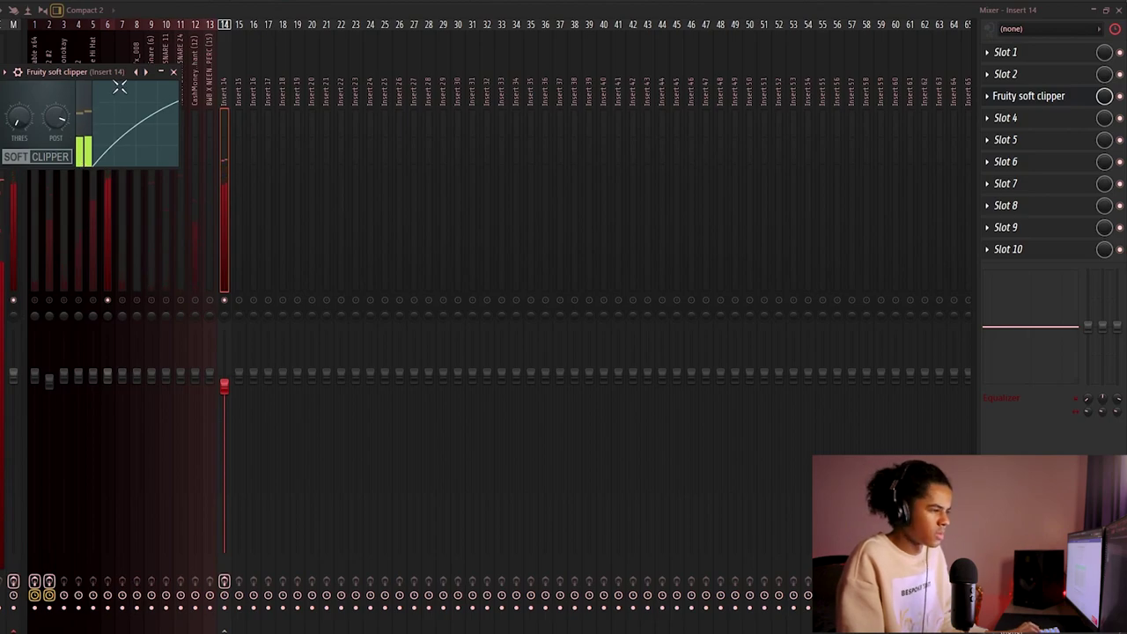
{"action": "left_click", "coordinate": [1004, 139]}
Give the KICK - Cortez mixer track a Fruity soft clipper in slot 3 and a Fruity parametric EQ 2 in slot 2 with band 2 boosted
{"action": "left_click", "coordinate": [122, 79]}
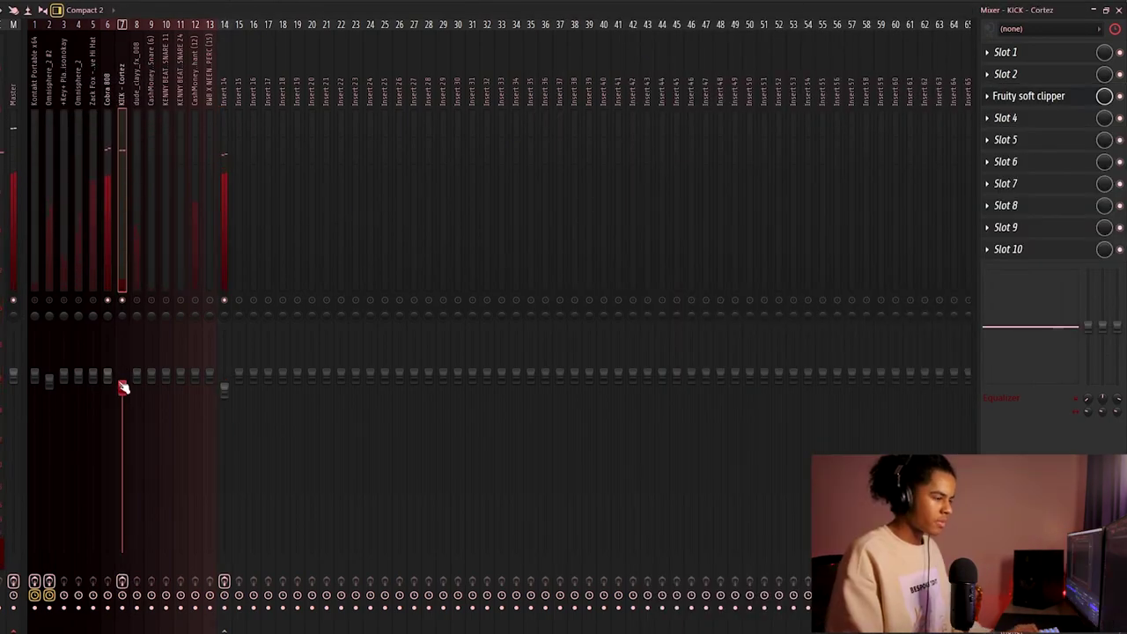
{"action": "left_click", "coordinate": [1053, 99]}
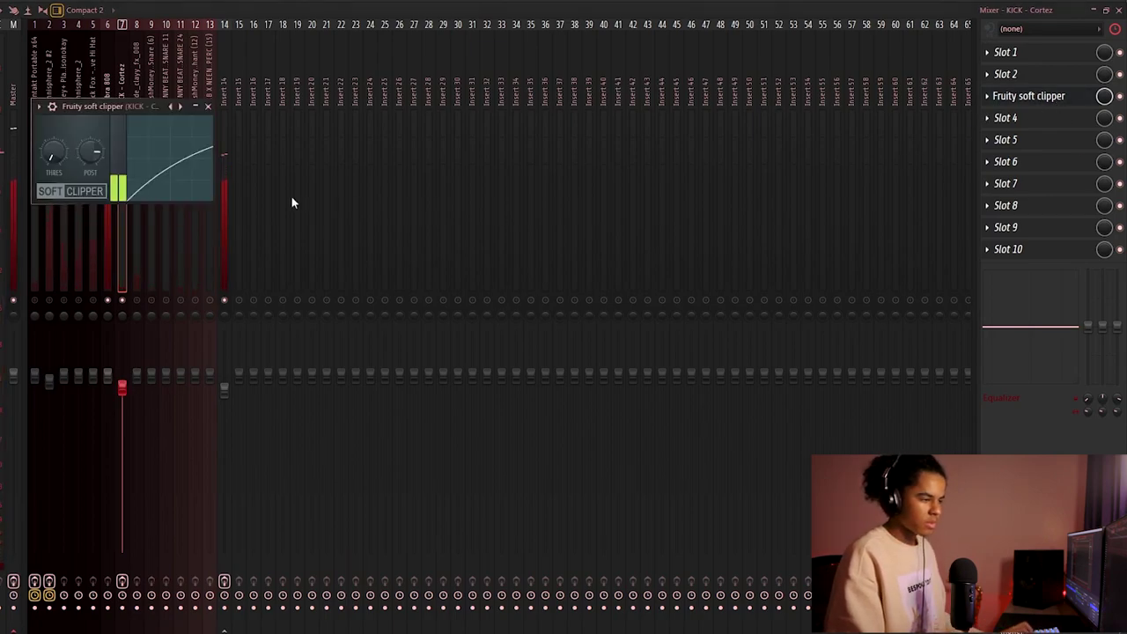
{"action": "left_click", "coordinate": [1006, 74]}
{"action": "left_click", "coordinate": [731, 264]}
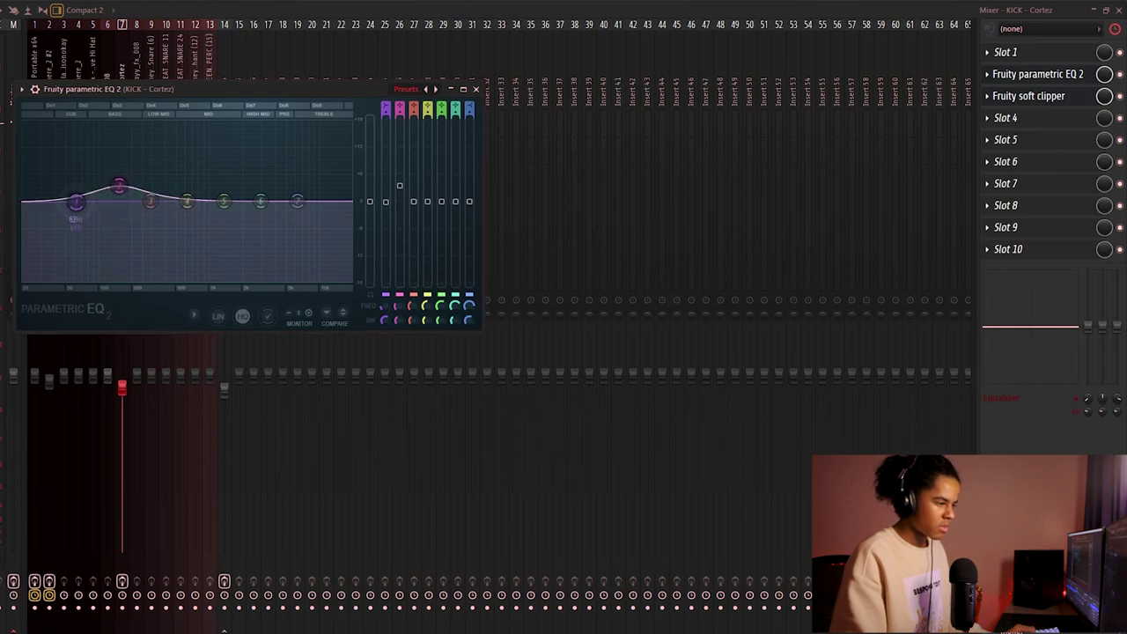
{"action": "key", "text": "Escape"}
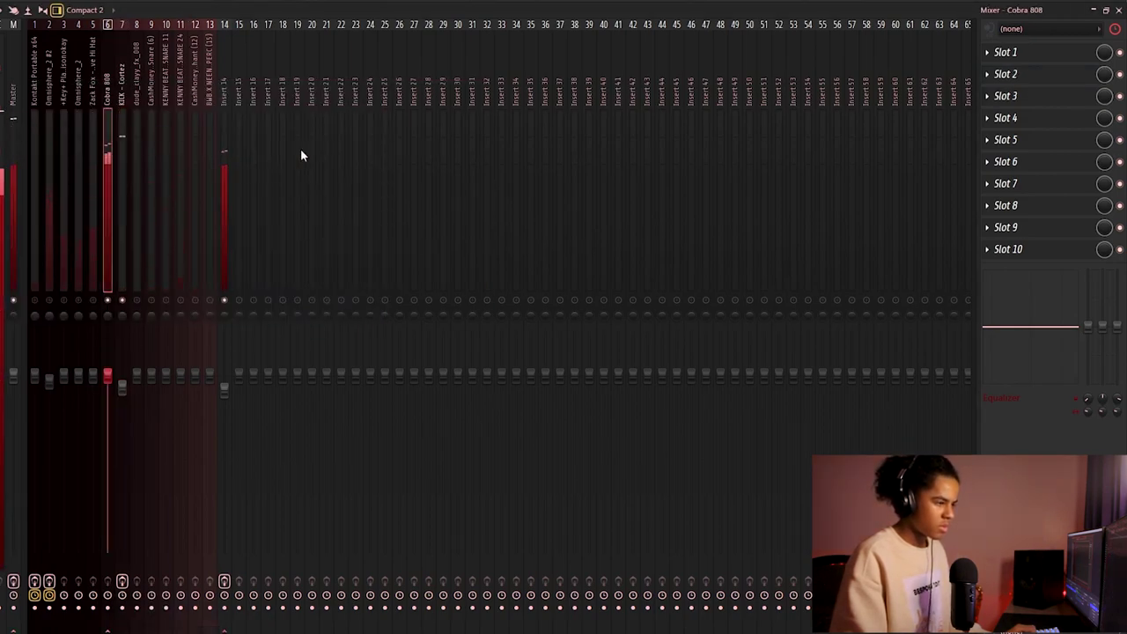
Load a dynamics effect in slot 1 of the Cobra 808 track and close the KENNY BEATS SNARE 24 reverb window
{"action": "left_click", "coordinate": [982, 59]}
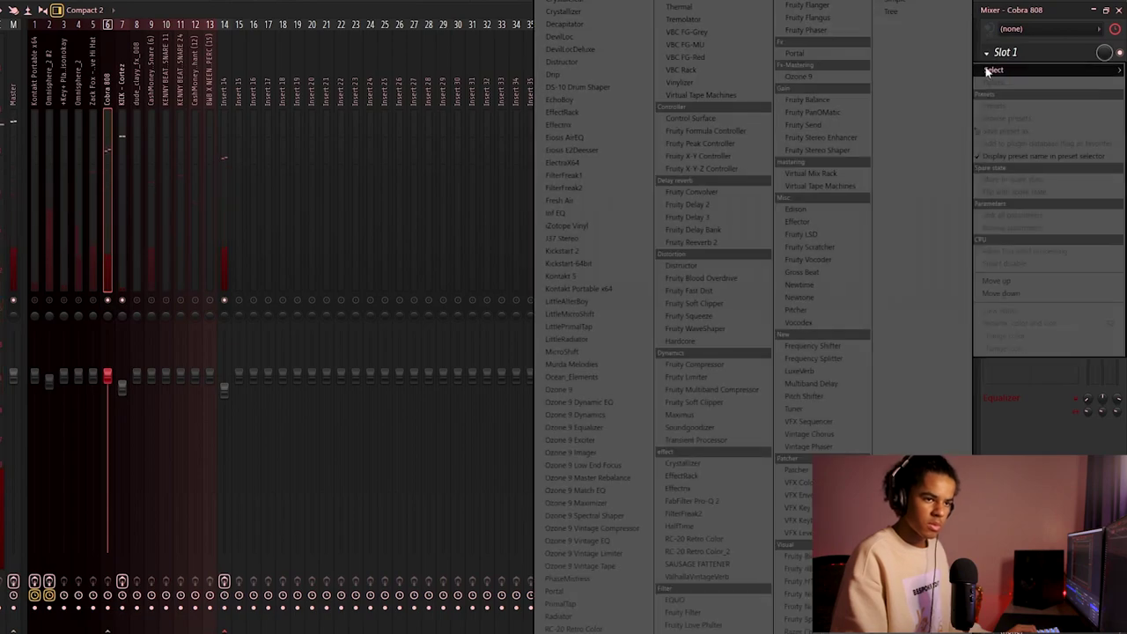
{"action": "left_click", "coordinate": [713, 381]}
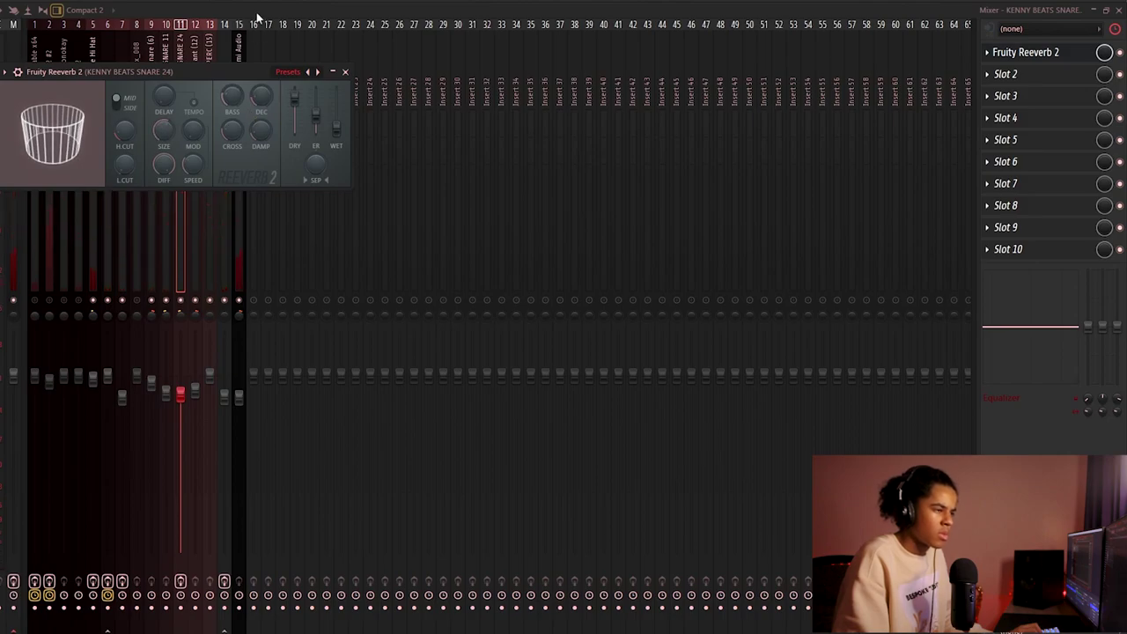
{"action": "key", "text": "Escape"}
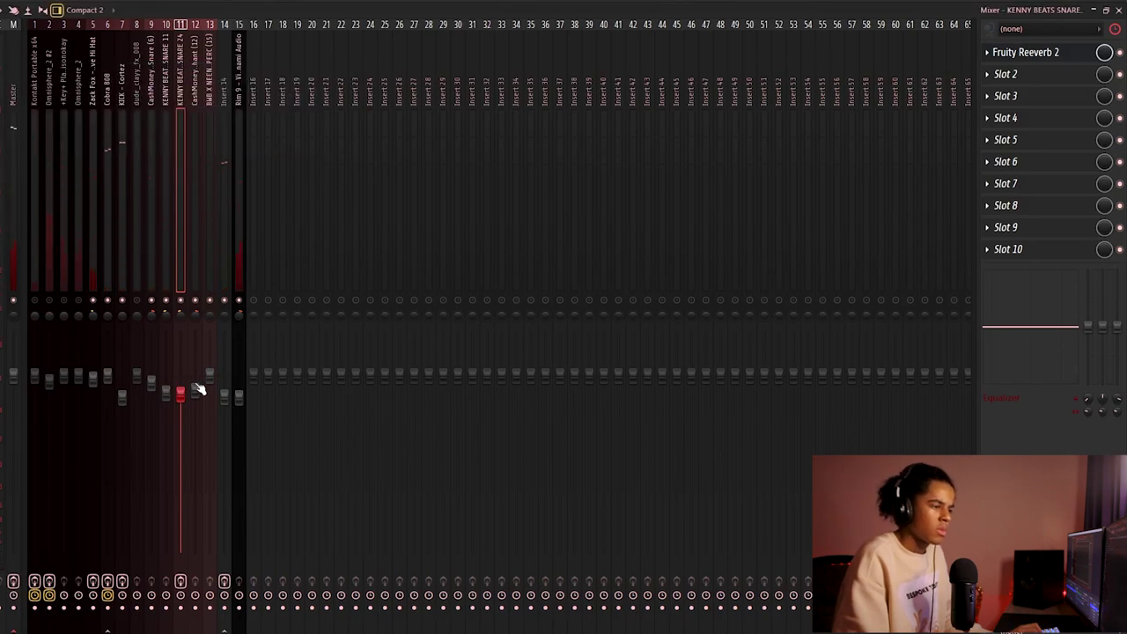
Lower the levels of mixer tracks 12 and 13 and add Fruity Reeverb 2 to the BWB X NEENYO PERC (15) track
{"action": "left_click", "coordinate": [209, 308]}
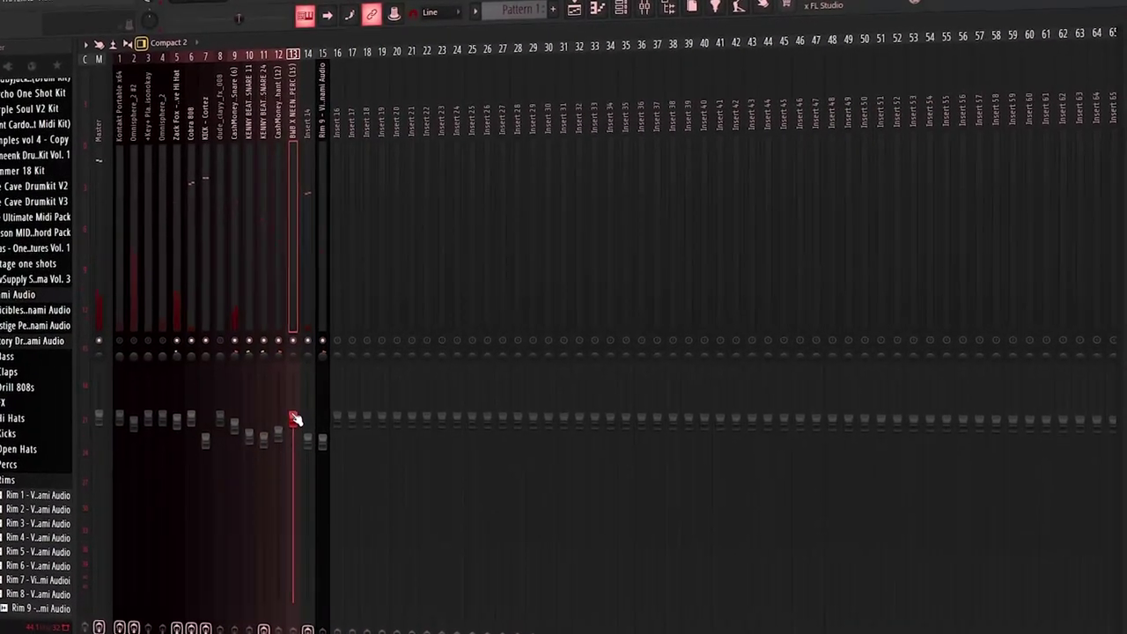
{"action": "left_click", "coordinate": [278, 304]}
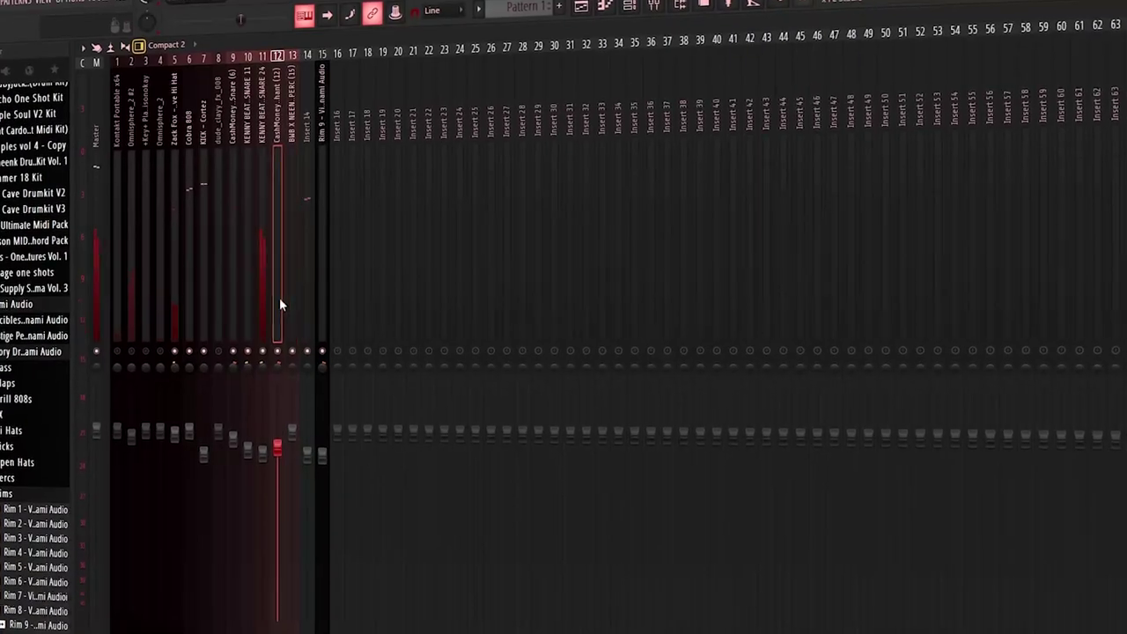
{"action": "left_click", "coordinate": [291, 345]}
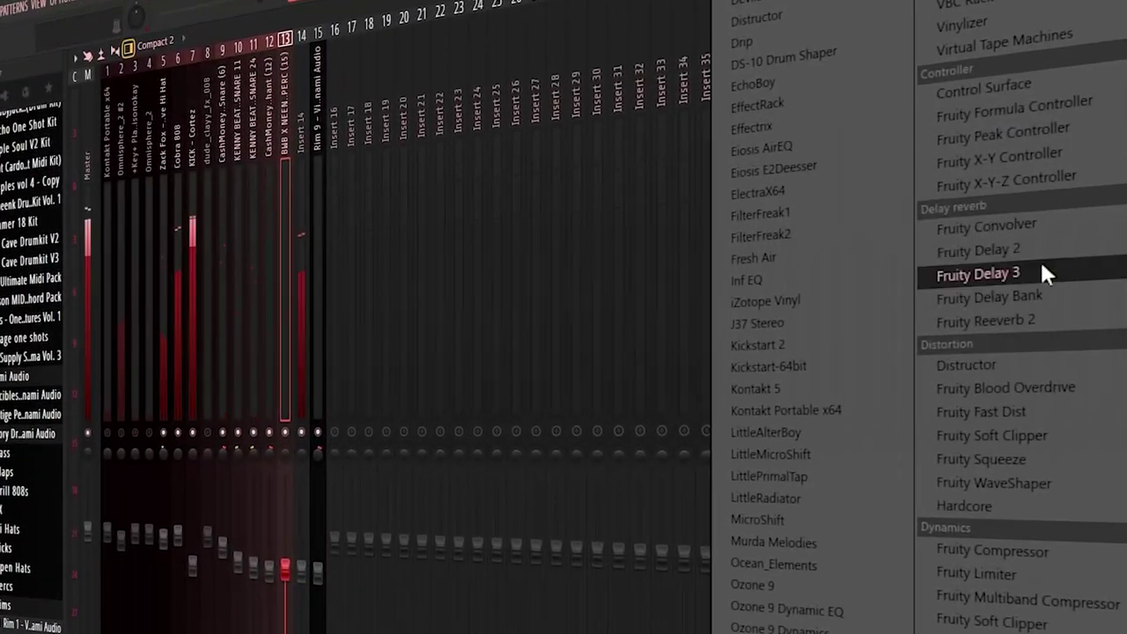
{"action": "left_click", "coordinate": [1026, 319]}
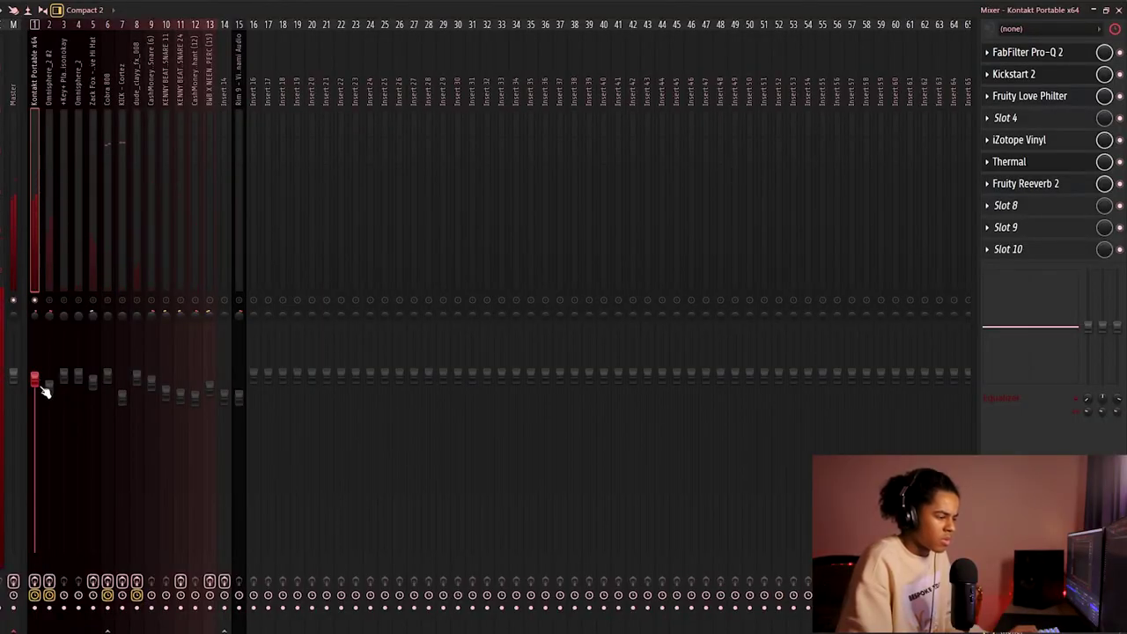
Add Fruity parametric EQ 2 in slot 1 of the Omnisphere_2 track on Insert 4 and cut its low end with band 1
{"action": "left_click", "coordinate": [79, 276]}
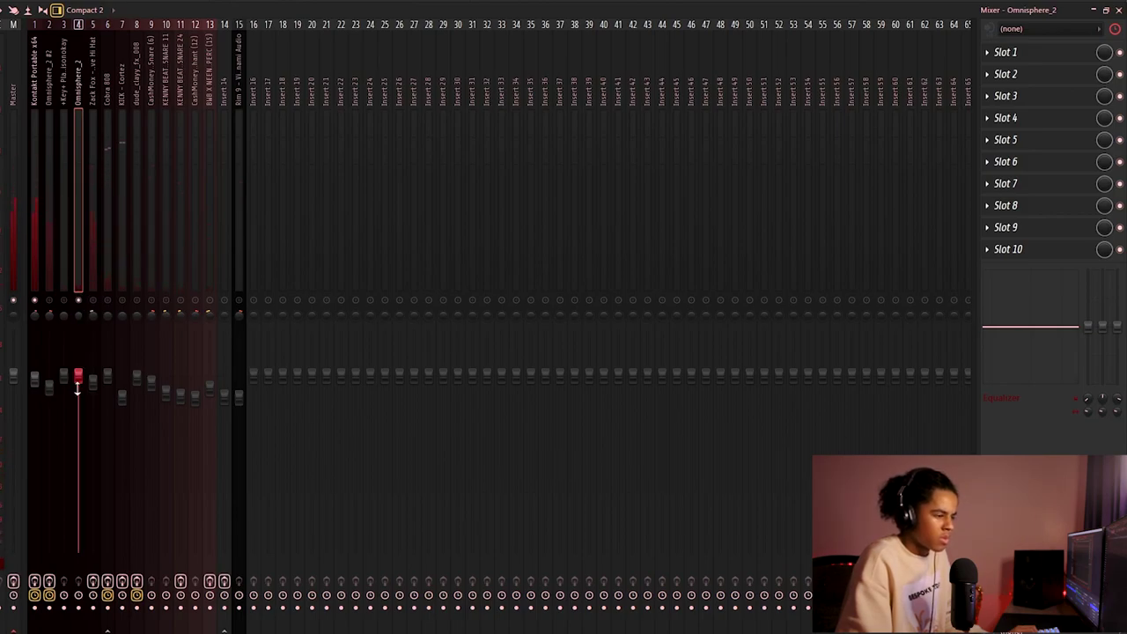
{"action": "left_click", "coordinate": [1006, 52]}
{"action": "left_click", "coordinate": [722, 264]}
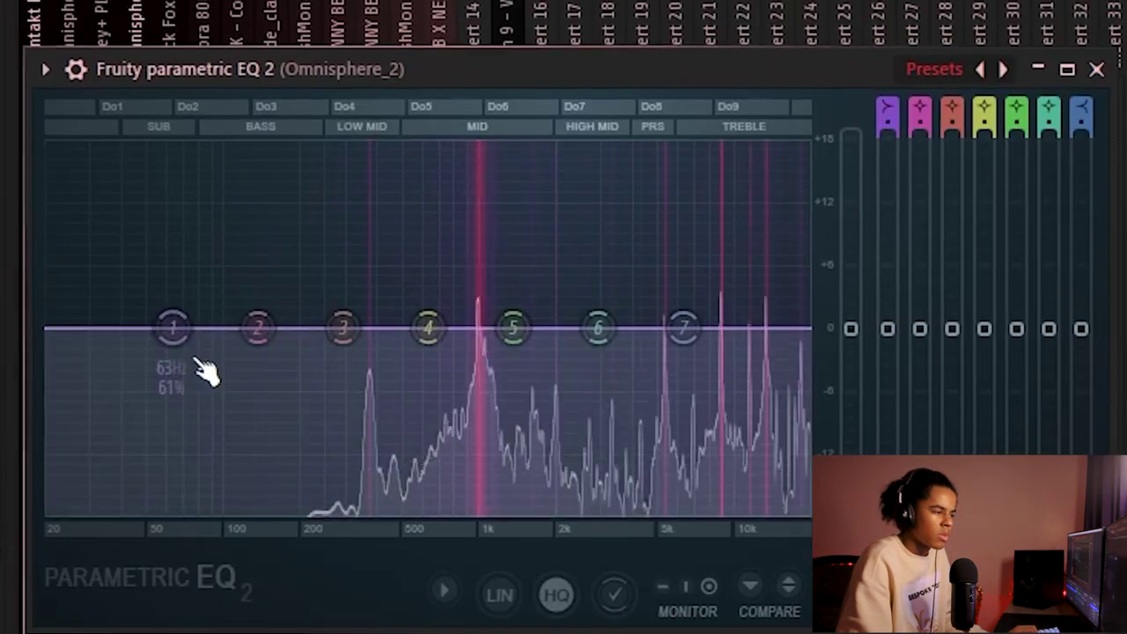
{"action": "left_click_drag", "start_coordinate": [197, 363], "coordinate": [209, 460]}
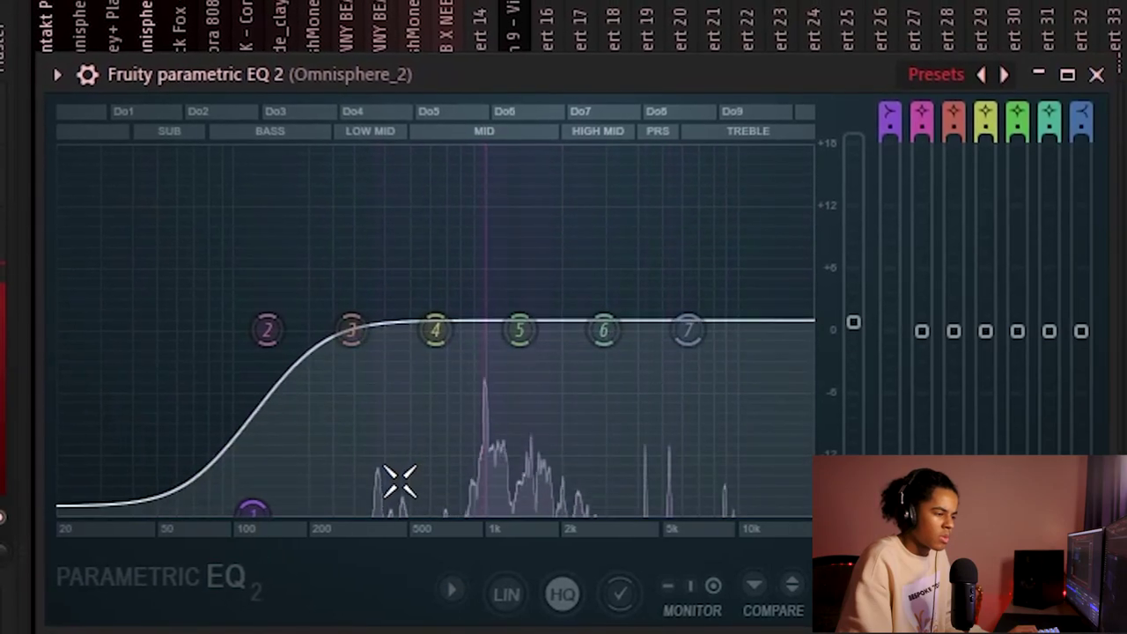
{"action": "left_click_drag", "start_coordinate": [255, 511], "coordinate": [298, 509]}
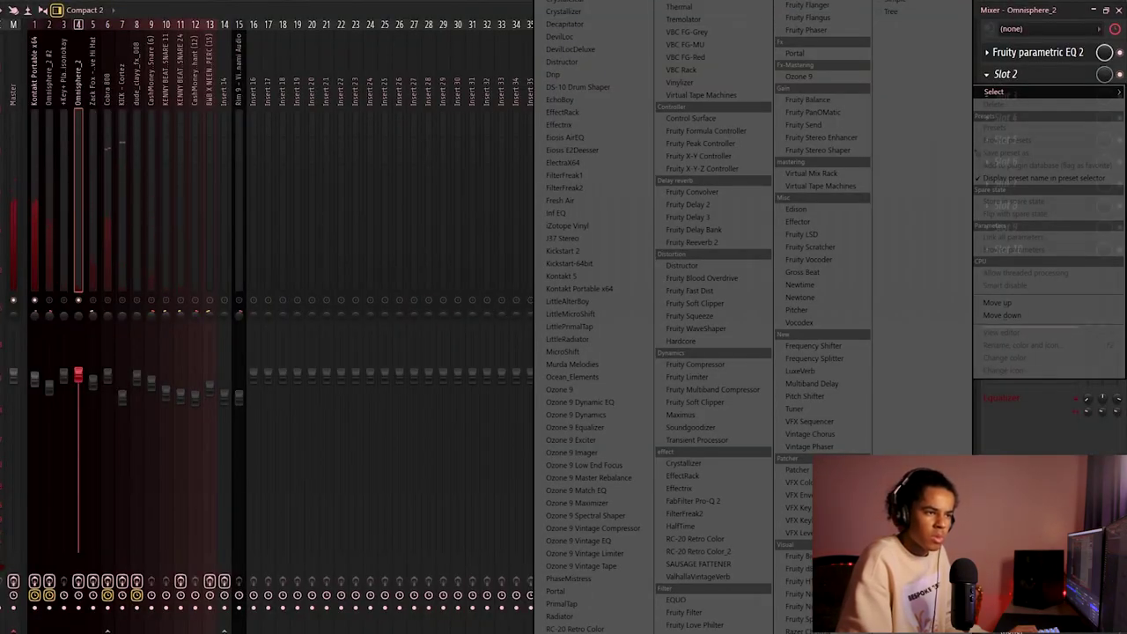
Load CrystalClear in slot 2 of the Omnisphere_2 track, set crystal to 35 %, and adjust the sheen
{"action": "left_click", "coordinate": [595, 11]}
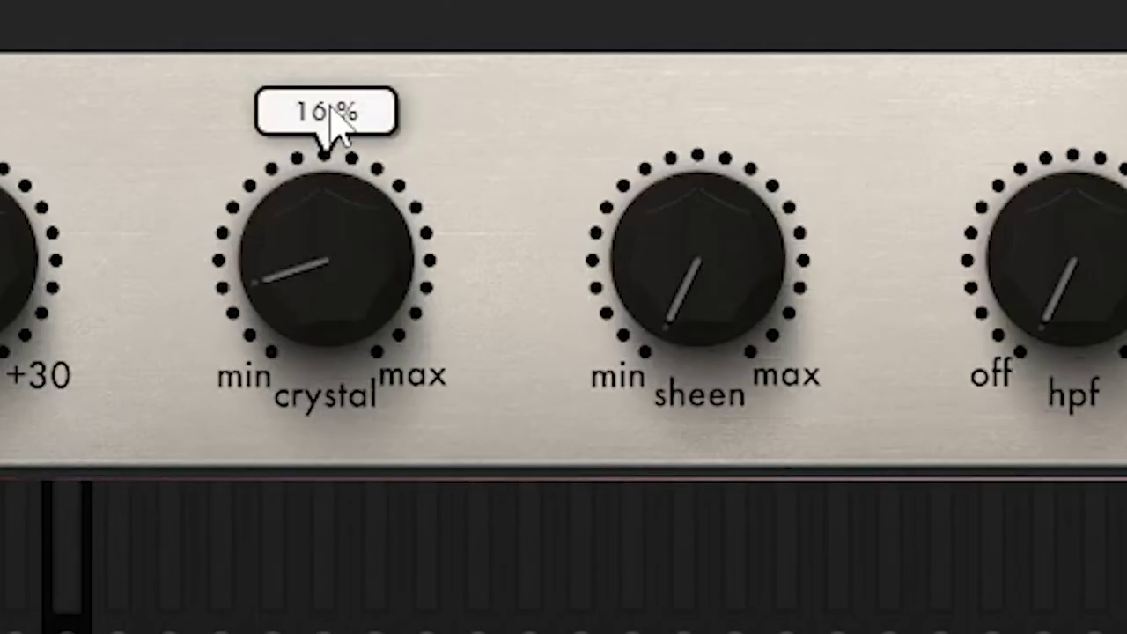
{"action": "left_click_drag", "start_coordinate": [417, 141], "coordinate": [491, 140]}
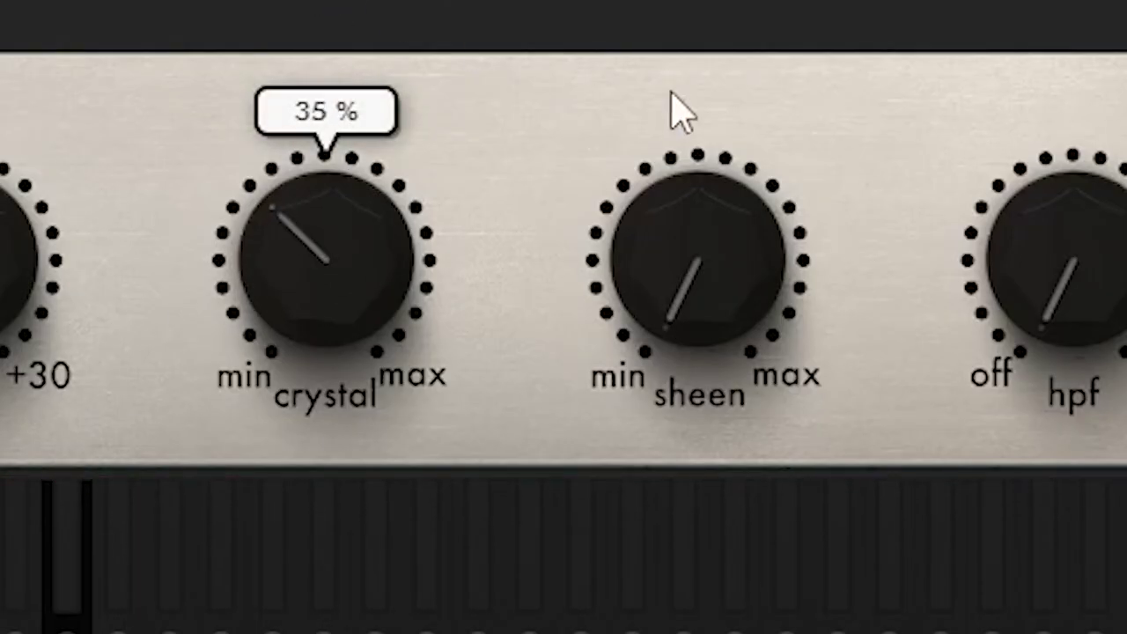
{"action": "left_click_drag", "start_coordinate": [712, 372], "coordinate": [695, 137]}
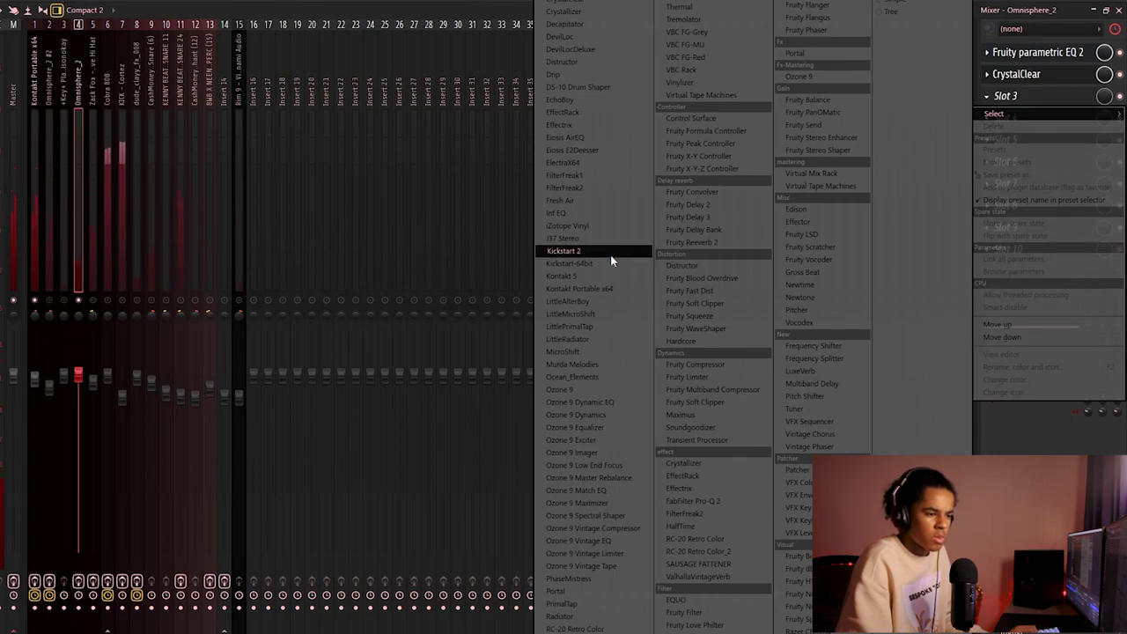
Add Crystallizer in slot 3 and ValhallaVintageVerb in slot 4 of the Omnisphere_2 track
{"action": "left_click", "coordinate": [702, 466]}
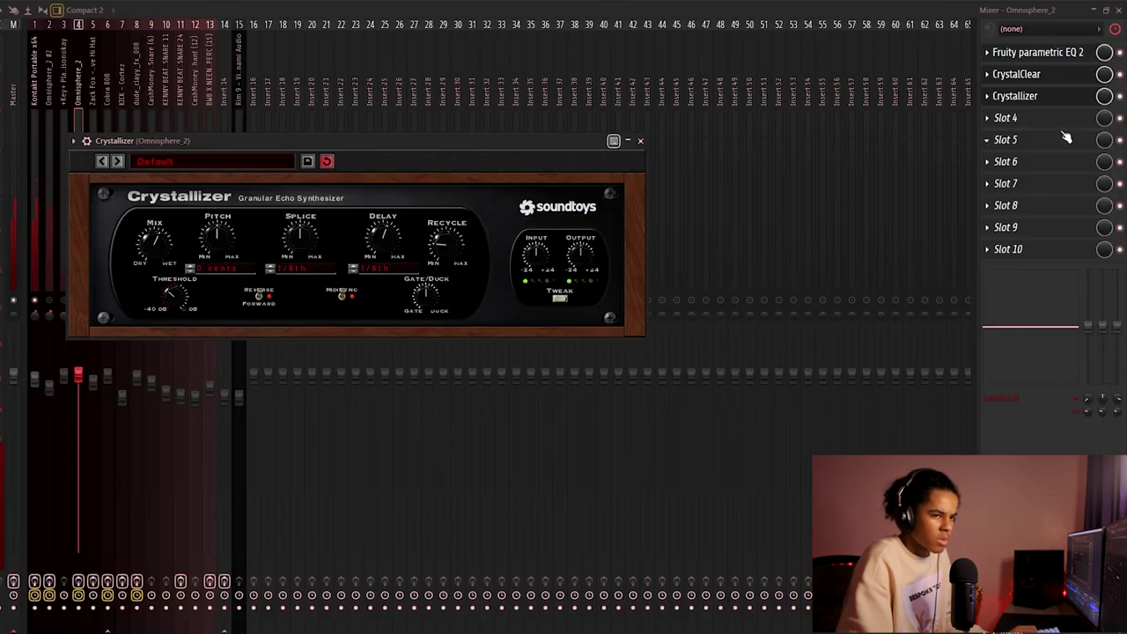
{"action": "left_click", "coordinate": [1006, 117]}
{"action": "mouse_move", "coordinate": [993, 134]}
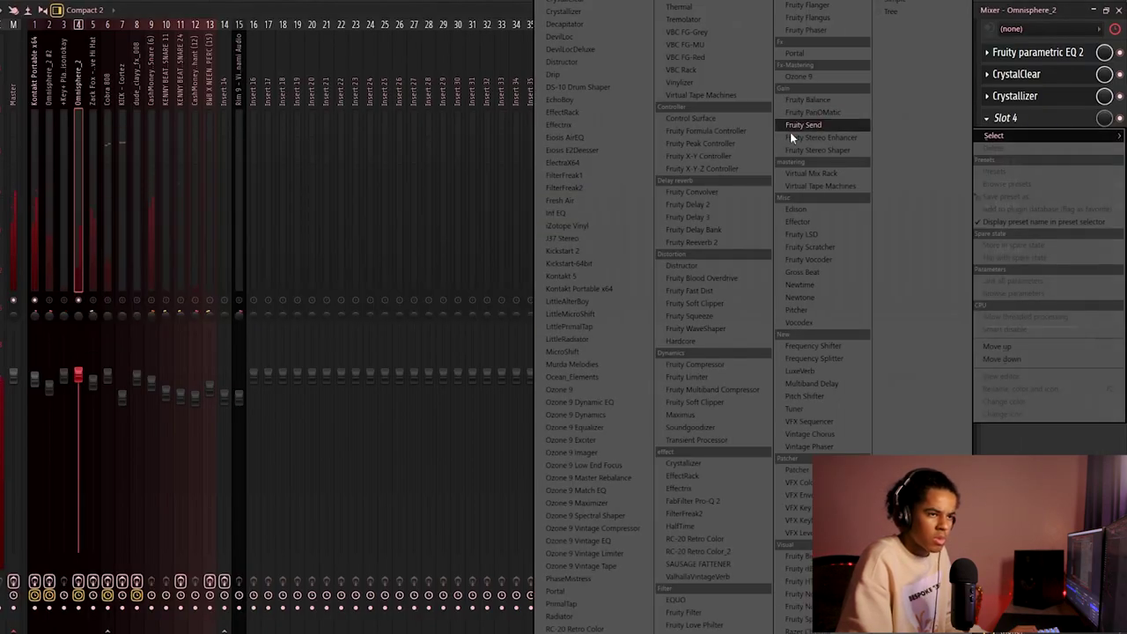
{"action": "left_click", "coordinate": [735, 574]}
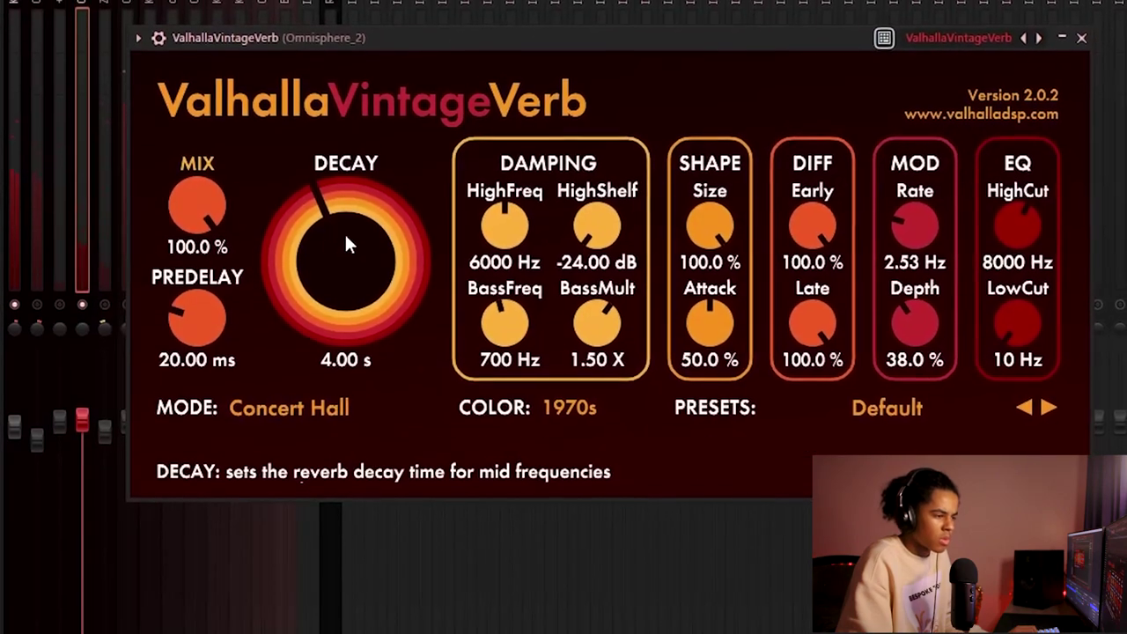
Set ValhallaVintageVerb to 0 ms predelay, 0.61 s decay, 10300 Hz HighCut and 430 Hz LowCut, and adjust its modulation depth
{"action": "left_click_drag", "start_coordinate": [224, 286], "coordinate": [189, 352]}
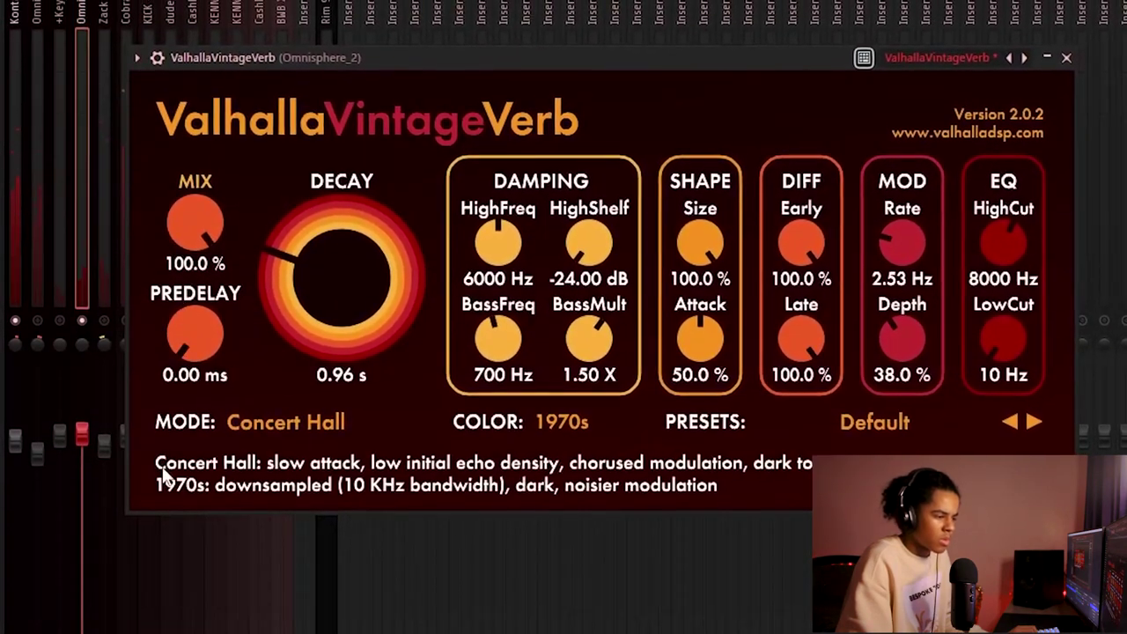
{"action": "left_click_drag", "start_coordinate": [999, 333], "coordinate": [986, 231]}
{"action": "left_click_drag", "start_coordinate": [345, 300], "coordinate": [352, 264]}
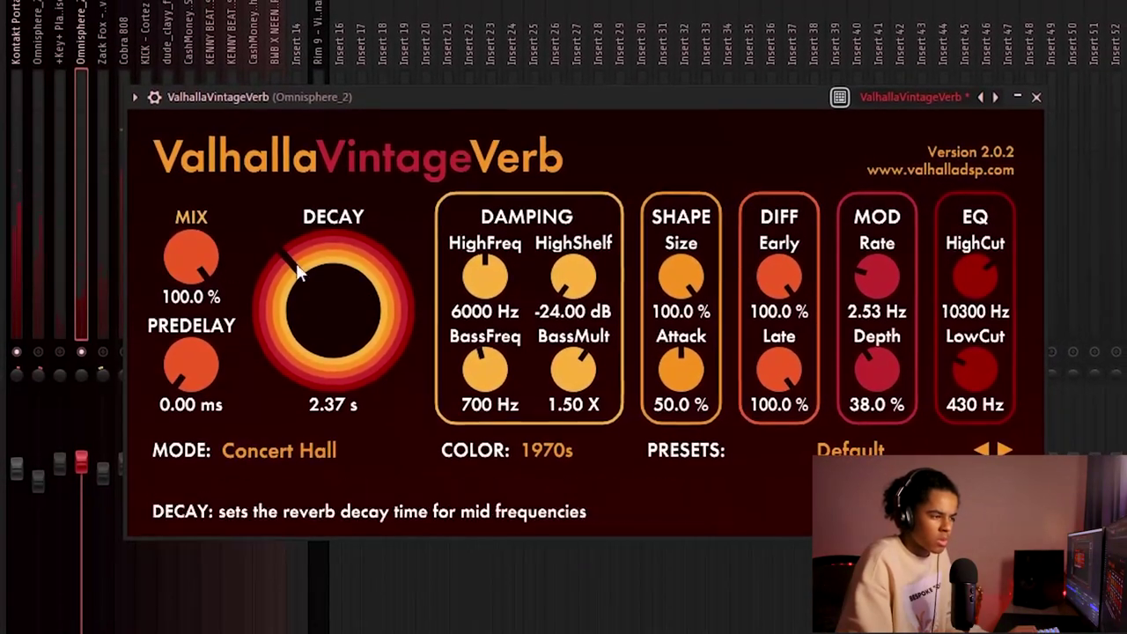
{"action": "left_click_drag", "start_coordinate": [357, 323], "coordinate": [343, 352]}
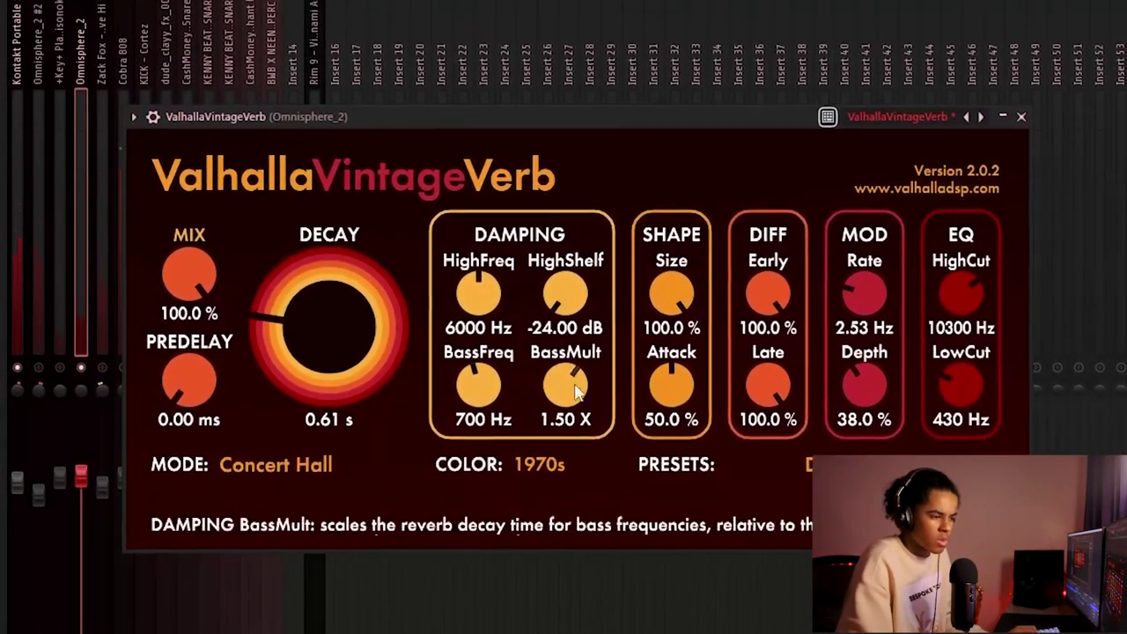
{"action": "left_click_drag", "start_coordinate": [873, 383], "coordinate": [868, 358]}
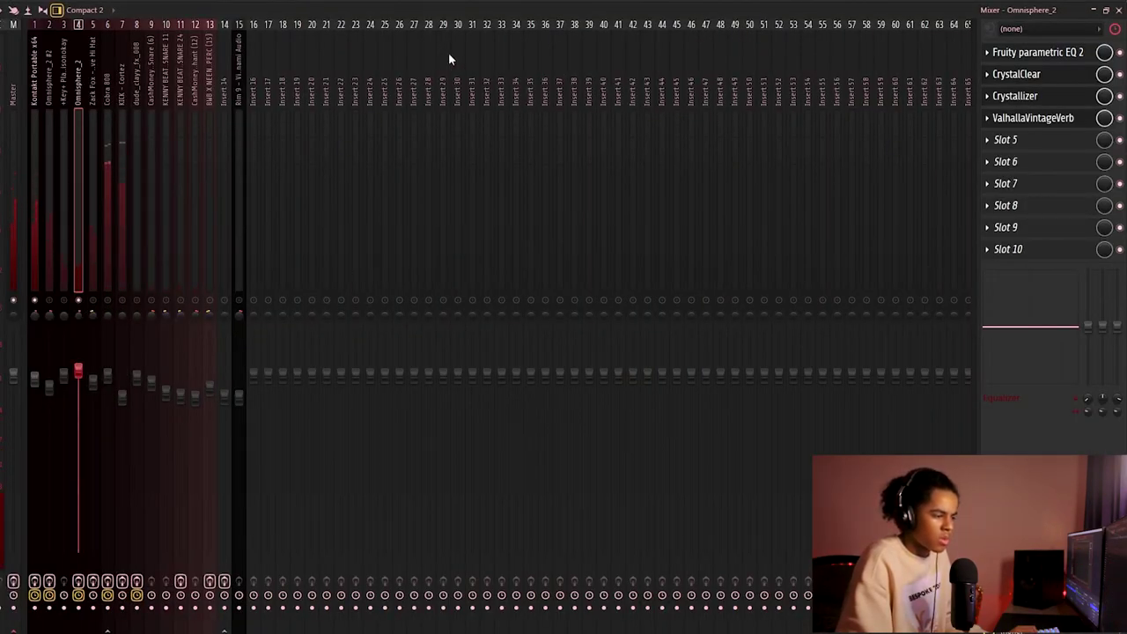
Load Kickstart 2 in slot 6 of the Omnisphere_2 track on Insert 3 and adjust its ducking settings
{"action": "key", "text": "F6"}
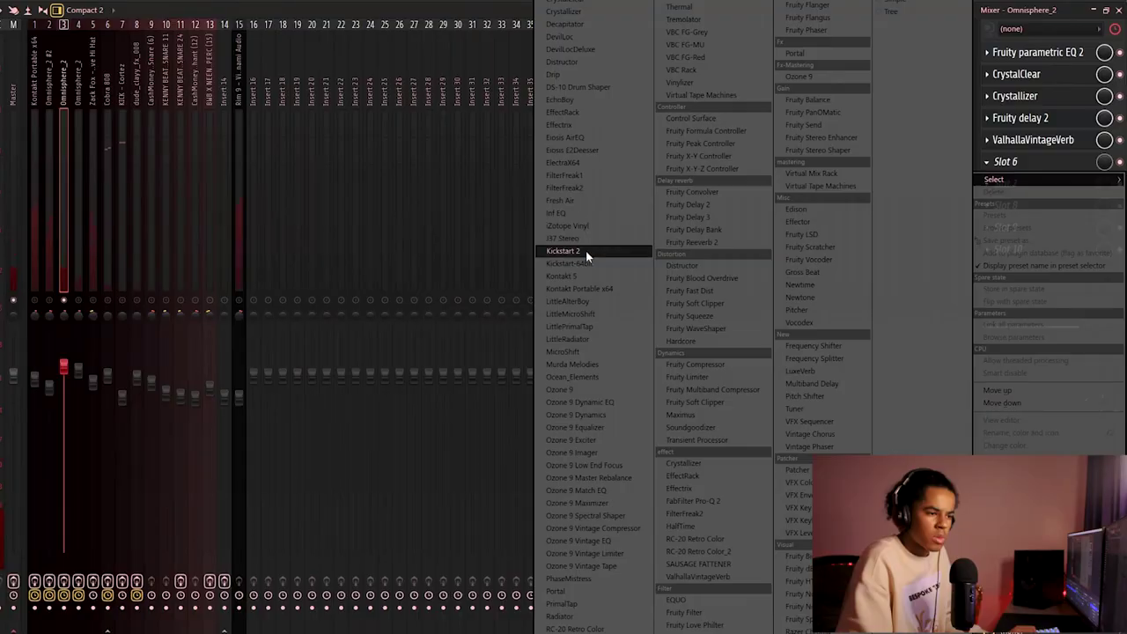
{"action": "left_click", "coordinate": [586, 252]}
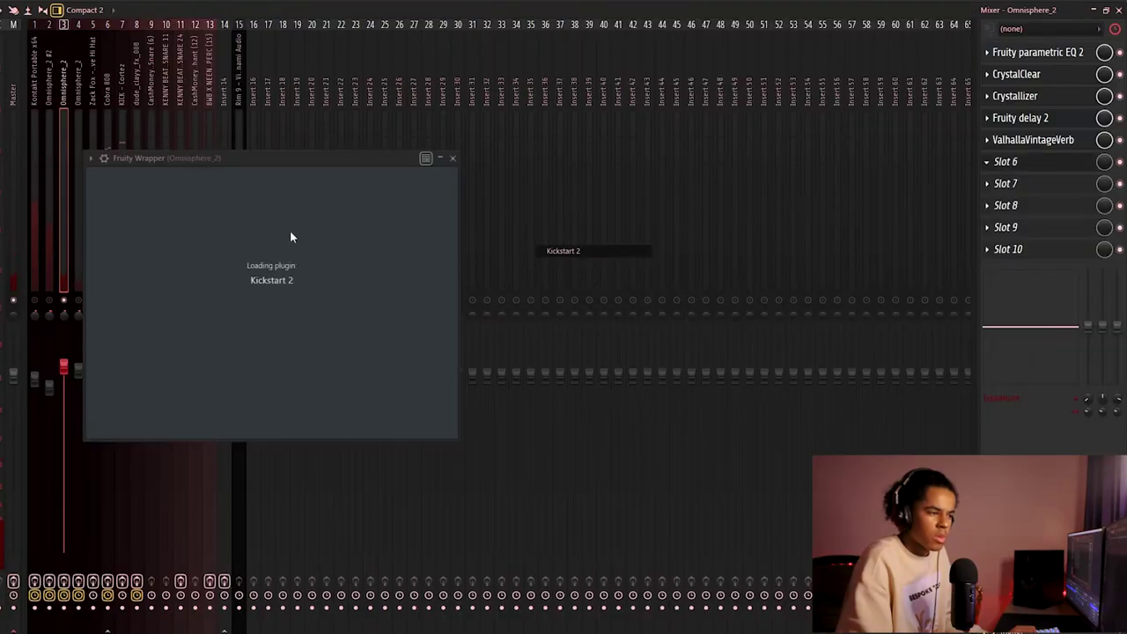
{"action": "left_click", "coordinate": [670, 562]}
{"action": "left_click_drag", "start_coordinate": [236, 378], "coordinate": [304, 589]}
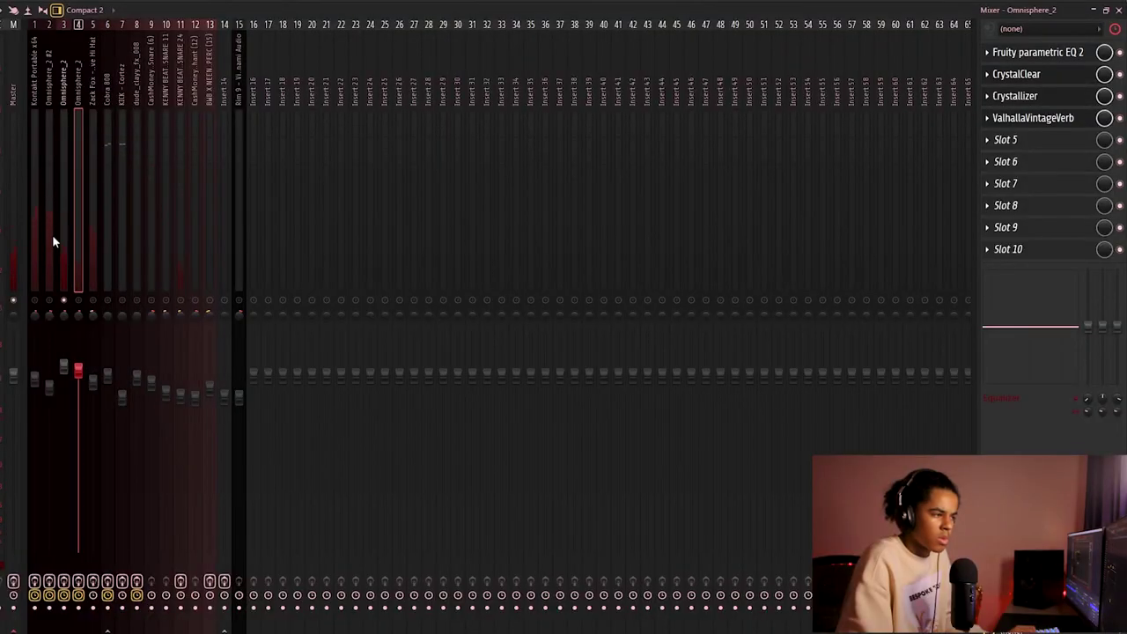
Balance the level and panning of the two Omnisphere_2 tracks on Inserts 3 and 4 and bring up the channel rack
{"action": "left_click", "coordinate": [65, 287]}
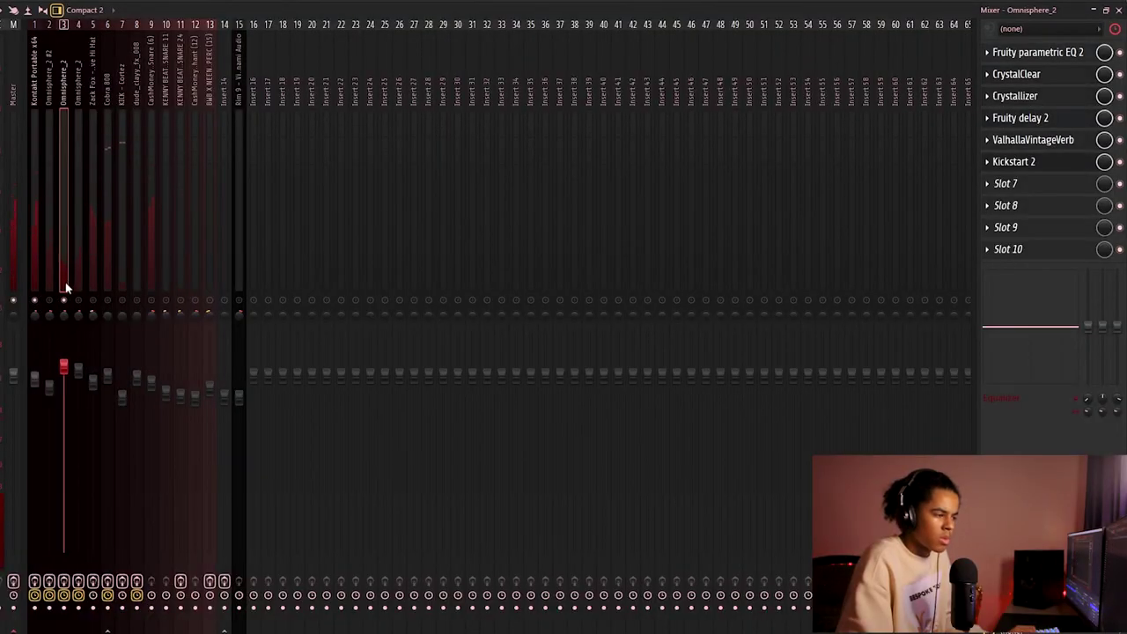
{"action": "left_click", "coordinate": [79, 368]}
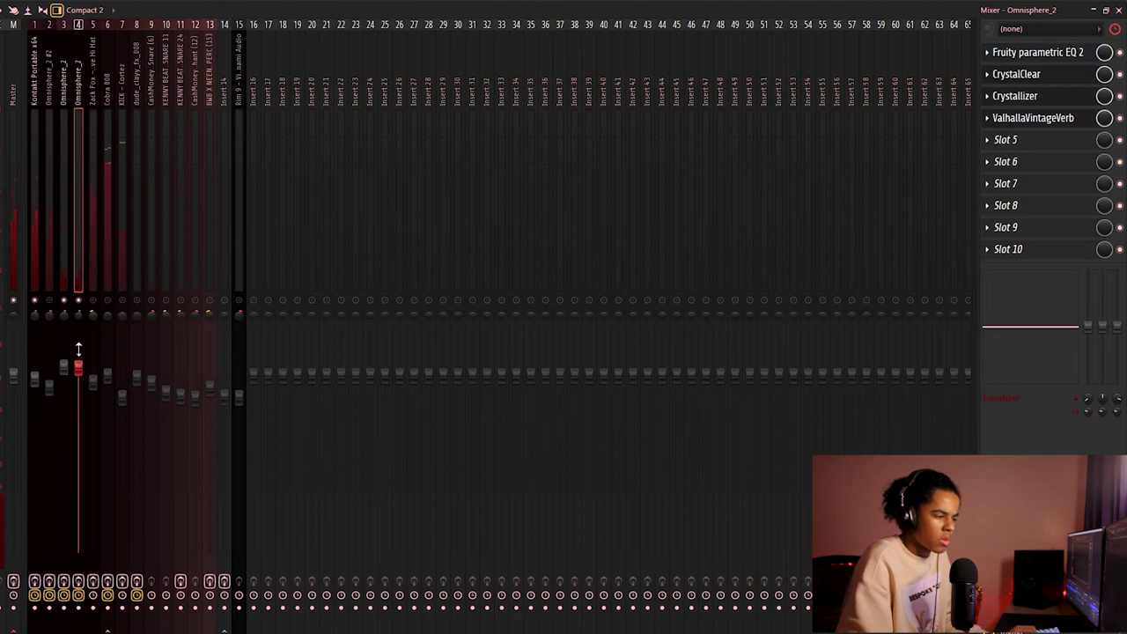
{"action": "left_click", "coordinate": [70, 318]}
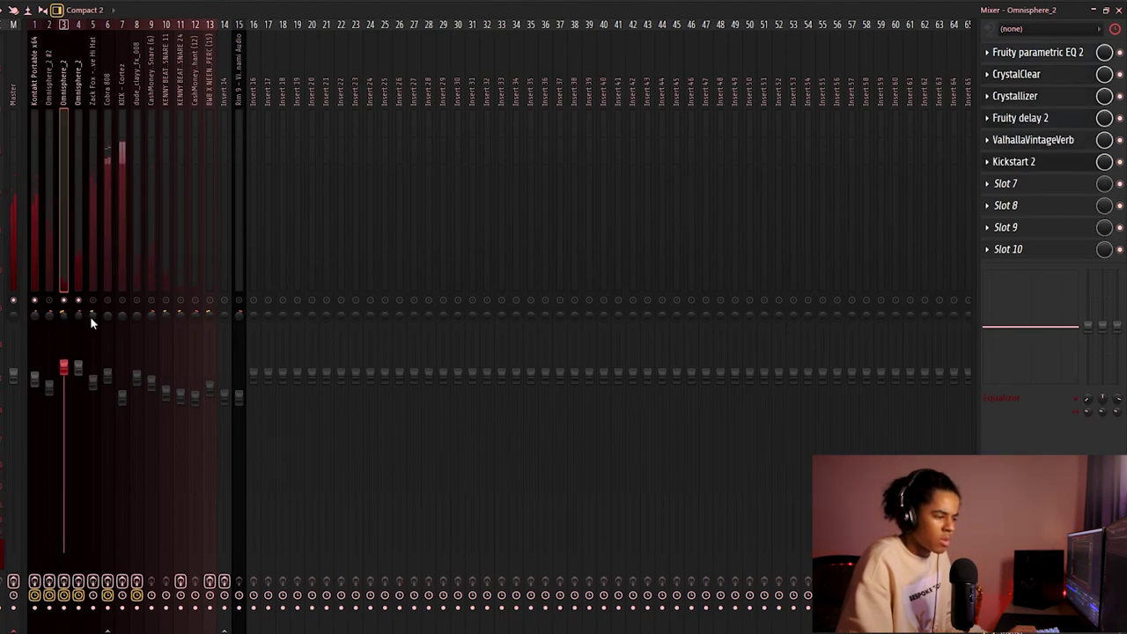
{"action": "left_click", "coordinate": [79, 317]}
{"action": "left_click", "coordinate": [62, 269]}
{"action": "key", "text": "F6"}
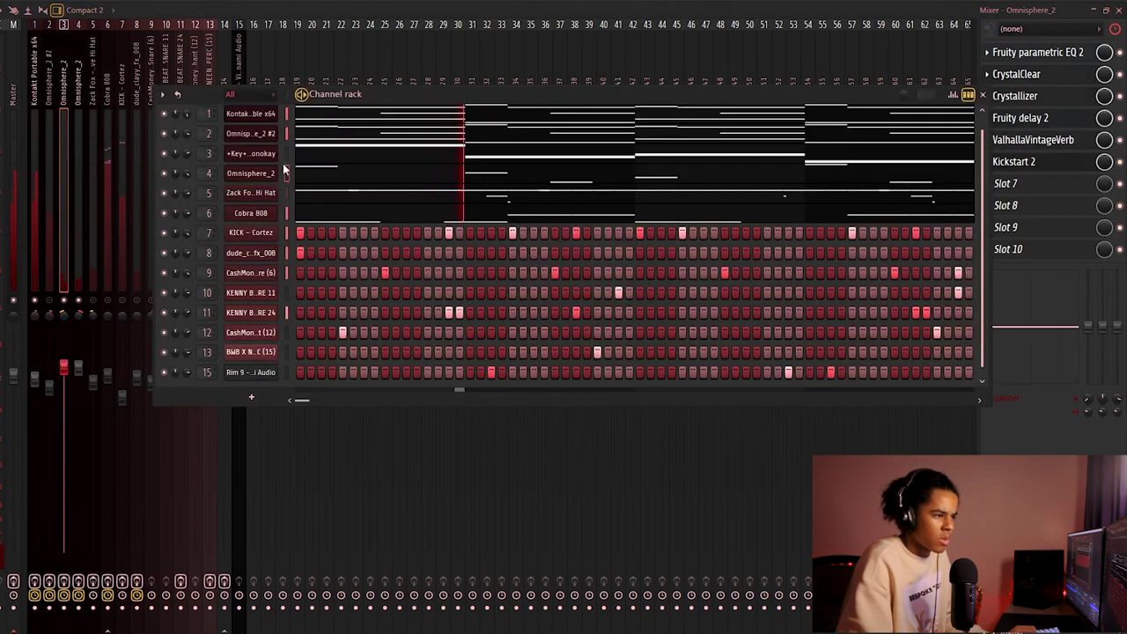
Turn all mixer tracks back on and mute Omnisphere_2 #2 on Insert 2
{"action": "key", "text": "F6"}
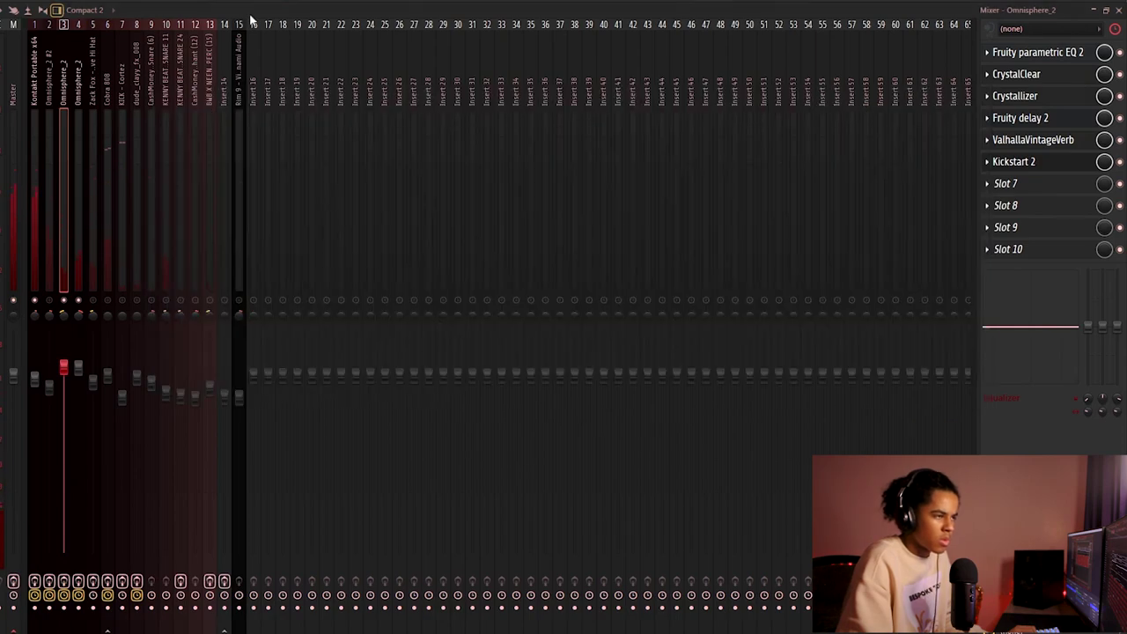
{"action": "left_click", "coordinate": [112, 312]}
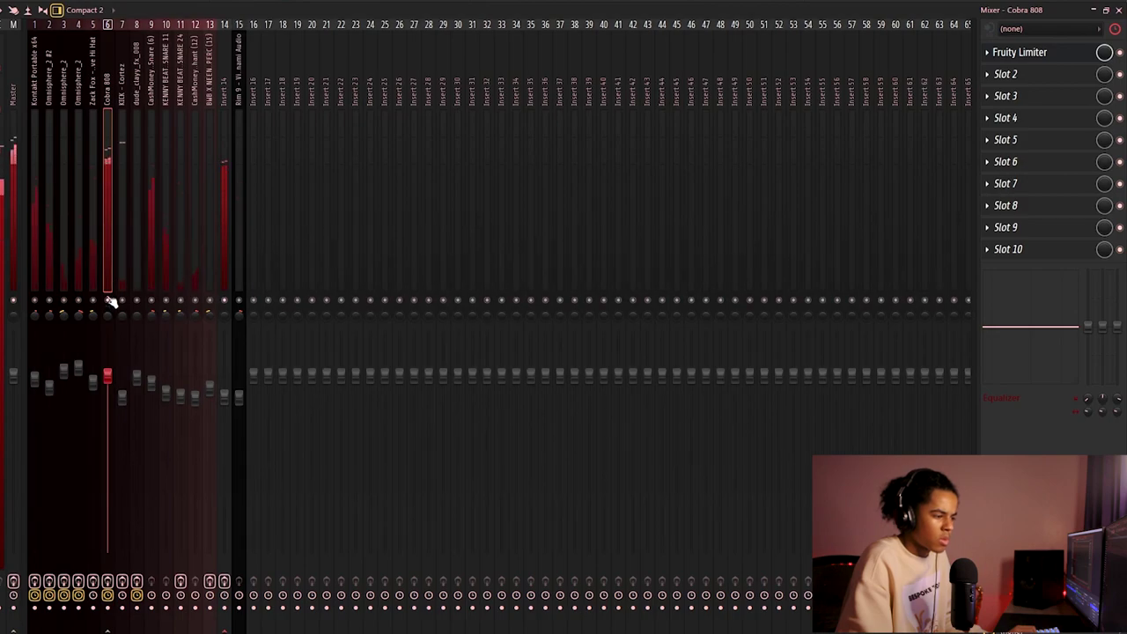
{"action": "left_click", "coordinate": [50, 310]}
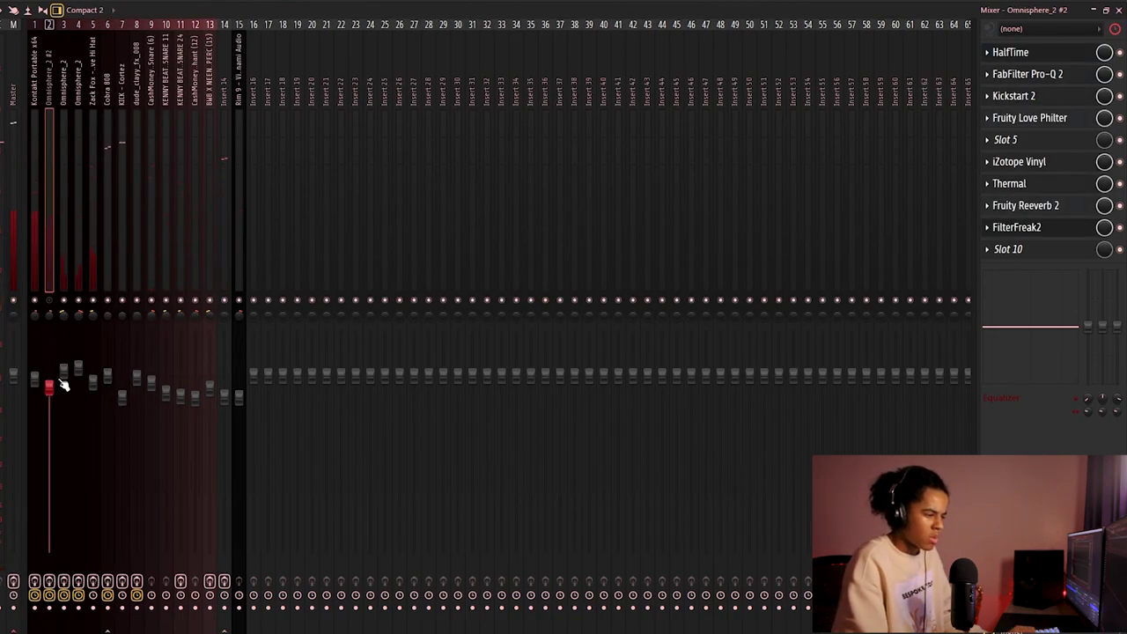
{"action": "left_click", "coordinate": [56, 394]}
{"action": "left_click", "coordinate": [51, 374]}
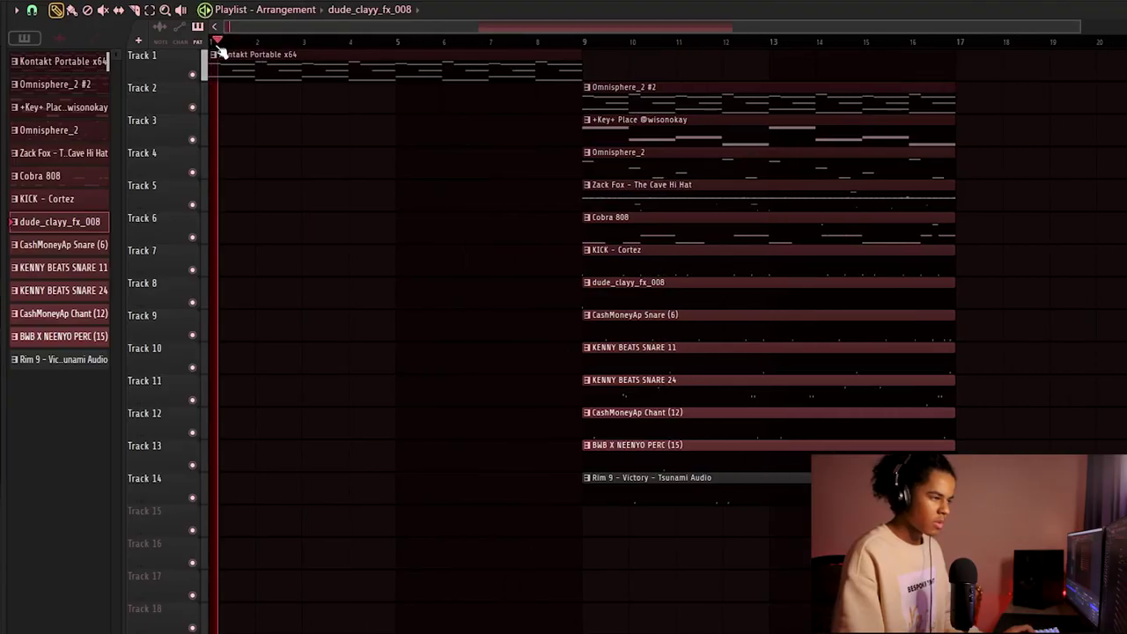
Shift all the clips on Tracks 2 to 14 in the playlist so they start at bar 17
{"action": "scroll", "coordinate": [221, 53], "scroll_direction": "down", "scroll_amount": 2}
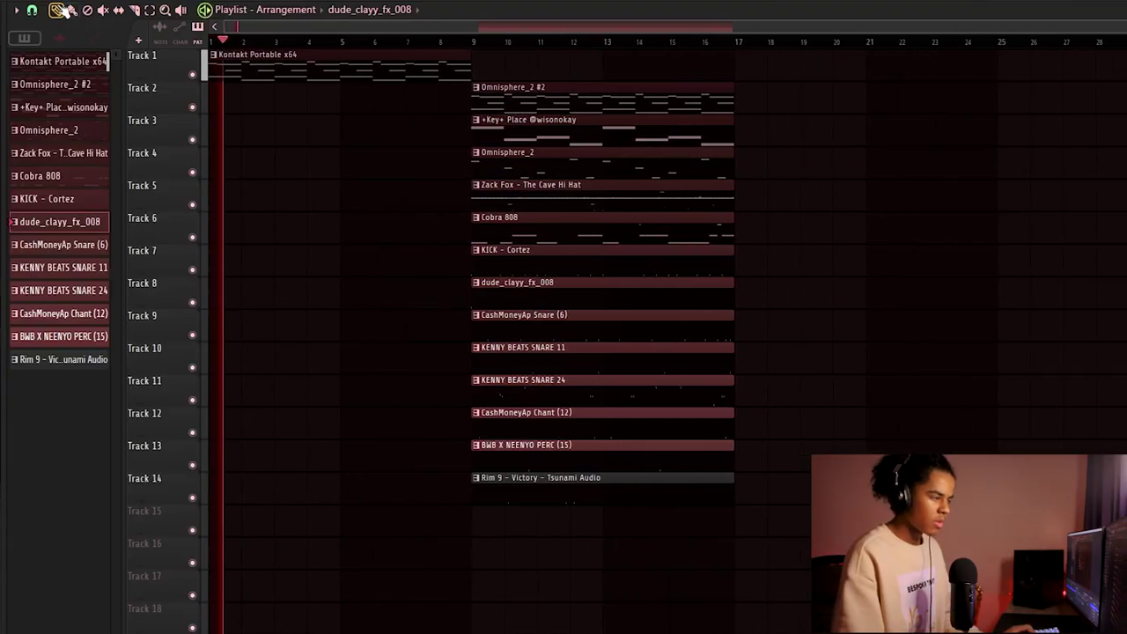
{"action": "left_click_drag", "start_coordinate": [531, 493], "coordinate": [869, 340]}
{"action": "scroll", "coordinate": [448, 43], "scroll_direction": "down", "scroll_amount": 2}
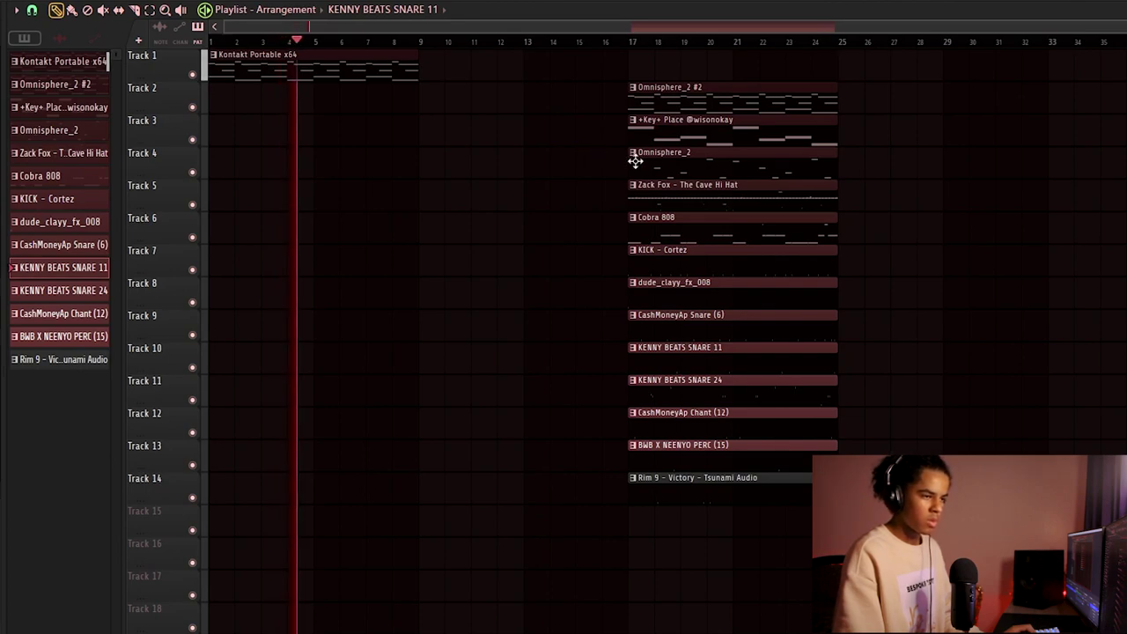
Place four-bar +Key+ Place and Omnisphere_2 clips at bar 5 and repeat the Kontakt Portable x64 clip at bar 9
{"action": "left_click_drag", "start_coordinate": [661, 153], "coordinate": [132, 166]}
{"action": "left_click_drag", "start_coordinate": [241, 138], "coordinate": [314, 145]}
{"action": "left_click_drag", "start_coordinate": [340, 62], "coordinate": [551, 69]}
Move the Cobra 808, percussion, hi-hat and Omnisphere_2 clips to bar 9, leaving KICK - Cortez at bar 17 and no +Key+ Place clip
{"action": "left_click_drag", "start_coordinate": [636, 239], "coordinate": [546, 410]}
{"action": "left_click_drag", "start_coordinate": [583, 254], "coordinate": [789, 249]}
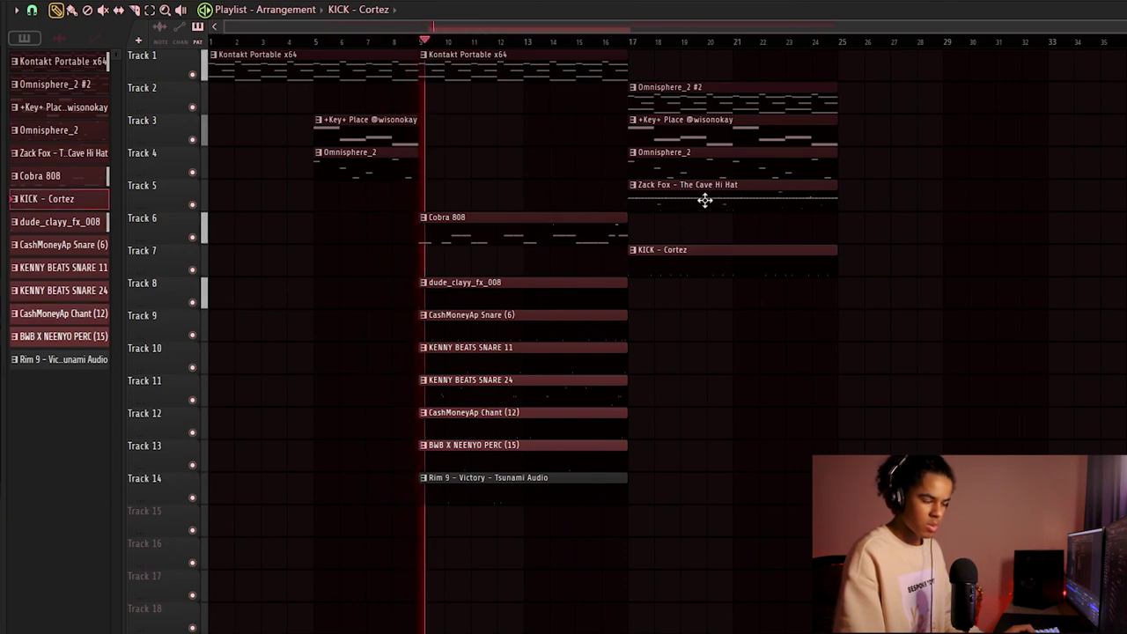
{"action": "left_click_drag", "start_coordinate": [703, 203], "coordinate": [494, 204]}
{"action": "left_click_drag", "start_coordinate": [635, 139], "coordinate": [517, 114]}
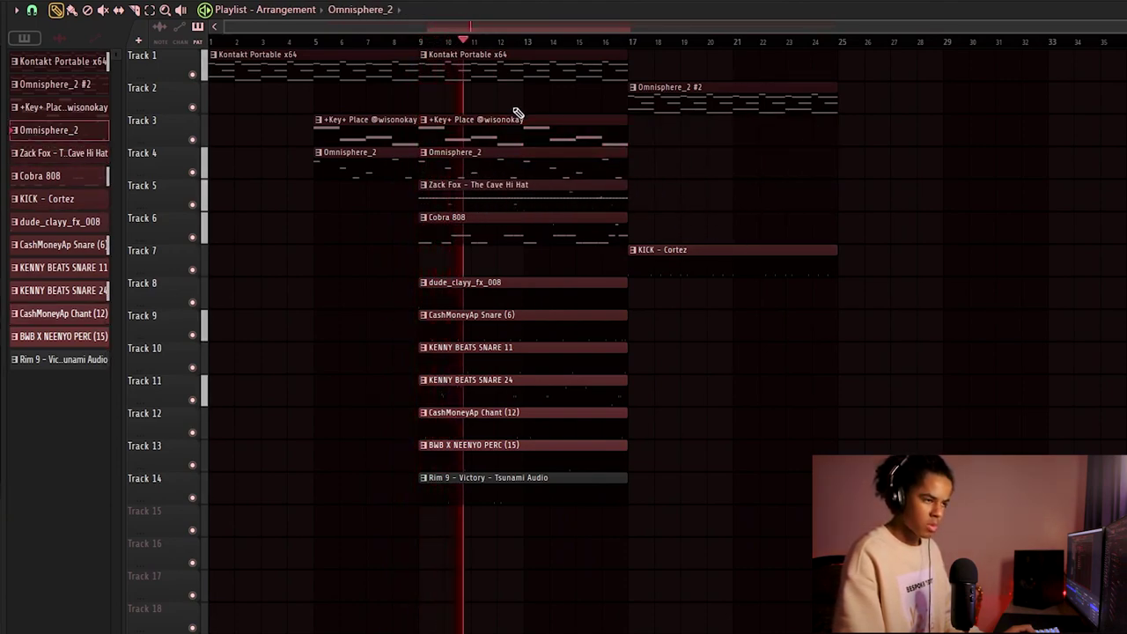
{"action": "right_click", "coordinate": [473, 136]}
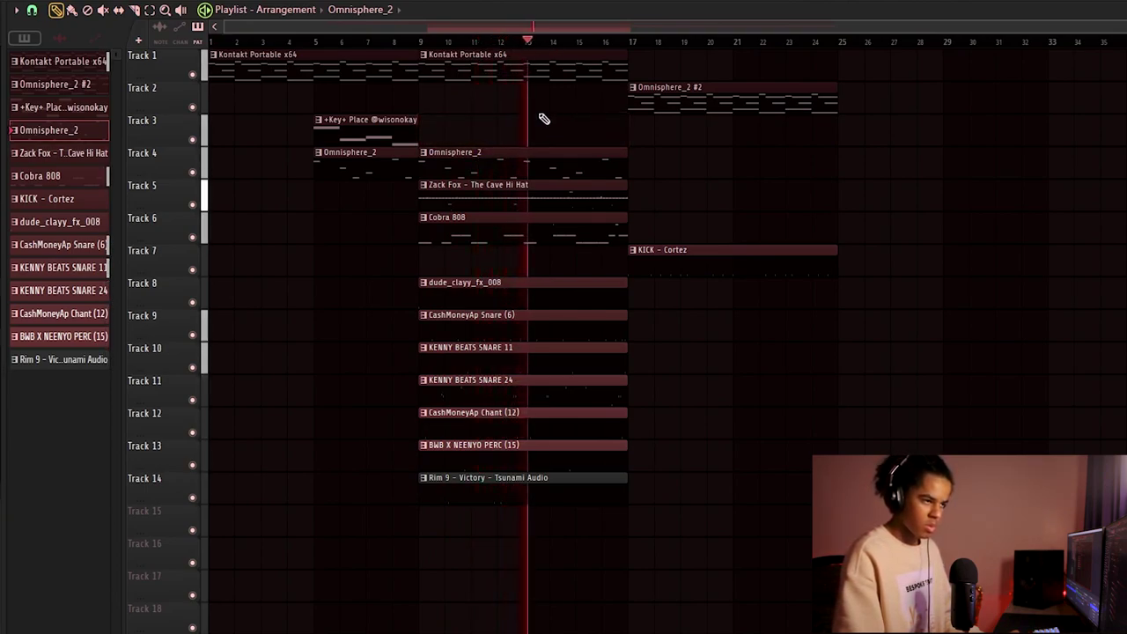
Move Omnisphere_2 #2 to bar 25 and duplicate the bar 9–17 section to bar 17, with KICK - Cortez starting there
{"action": "mouse_move", "coordinate": [710, 83]}
{"action": "left_mouse_down"}
{"action": "mouse_move", "coordinate": [717, 93]}
{"action": "mouse_move", "coordinate": [943, 103]}
{"action": "mouse_move", "coordinate": [919, 92]}
{"action": "left_mouse_up"}
{"action": "mouse_move", "coordinate": [647, 51]}
{"action": "left_mouse_down"}
{"action": "mouse_move", "coordinate": [483, 581]}
{"action": "mouse_move", "coordinate": [503, 596]}
{"action": "left_mouse_up"}
{"action": "key", "text": "ctrl+b"}
{"action": "left_click_drag", "start_coordinate": [859, 250], "coordinate": [650, 249]}
{"action": "scroll", "coordinate": [662, 50], "scroll_direction": "down", "scroll_amount": 2}
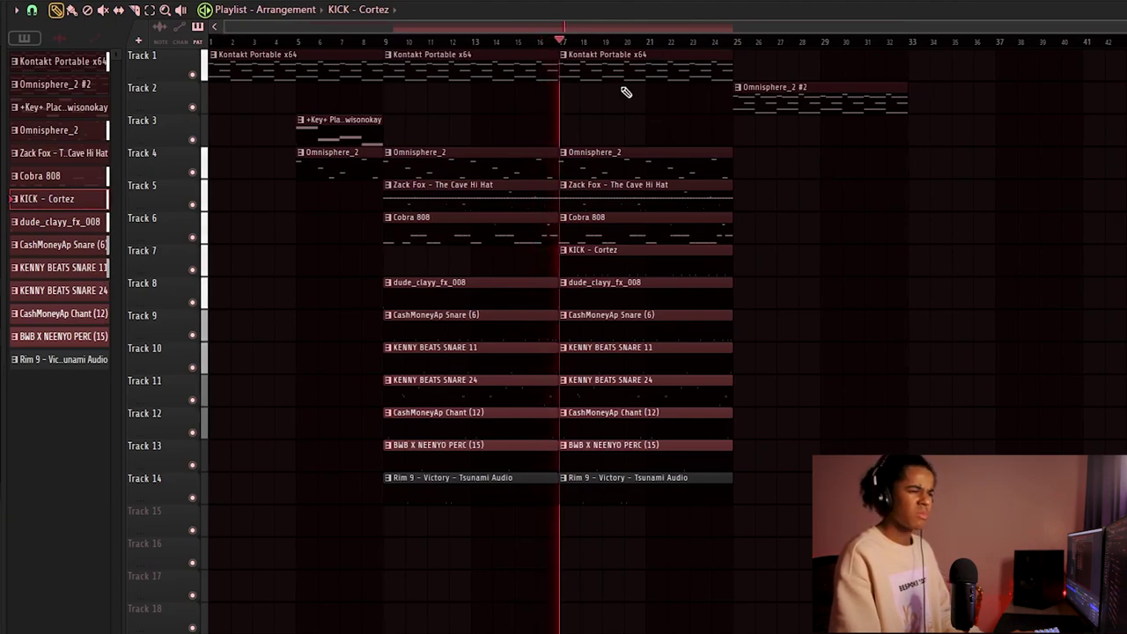
Raise the KICK - Cortez level on Insert 7 of the mixer
{"action": "key", "text": "F9"}
{"action": "left_click", "coordinate": [151, 307]}
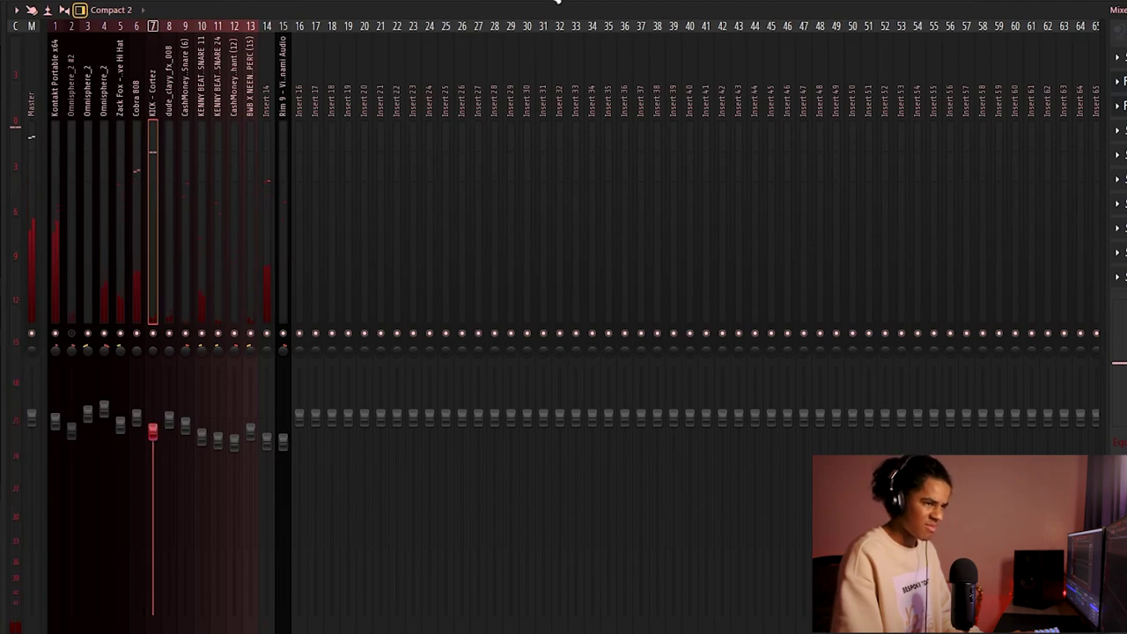
{"action": "key", "text": "F9"}
{"action": "left_click_drag", "start_coordinate": [748, 86], "coordinate": [1080, 86]}
{"action": "scroll", "coordinate": [837, 35], "scroll_direction": "down", "scroll_amount": 4}
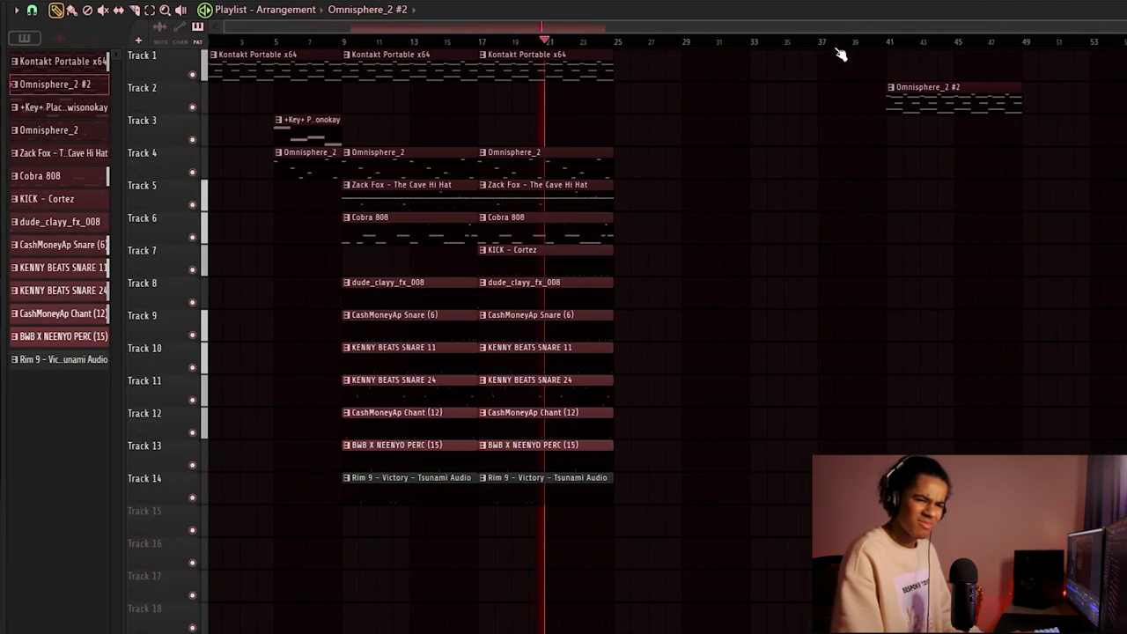
{"action": "left_click_drag", "start_coordinate": [940, 99], "coordinate": [681, 114]}
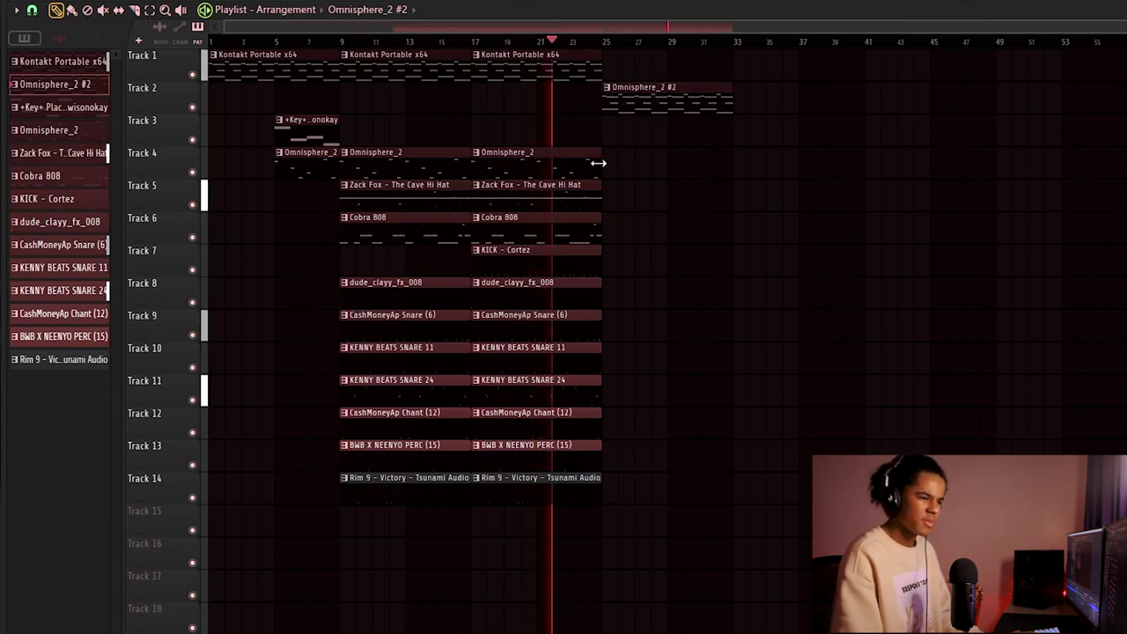
Duplicate the Track 4–14 clips of bars 9–25 to bar 25 and repeat the Omnisphere_2 #2 clip at bar 33
{"action": "left_click_drag", "start_coordinate": [607, 170], "coordinate": [373, 563]}
{"action": "key", "text": "ctrl+b"}
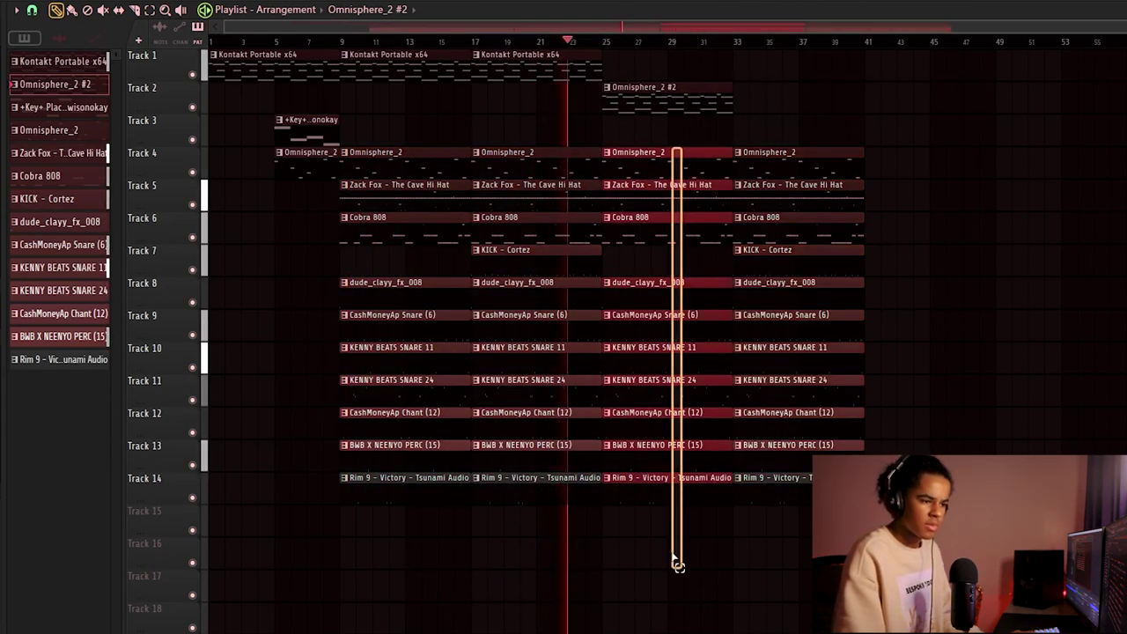
{"action": "key", "text": "ctrl+b"}
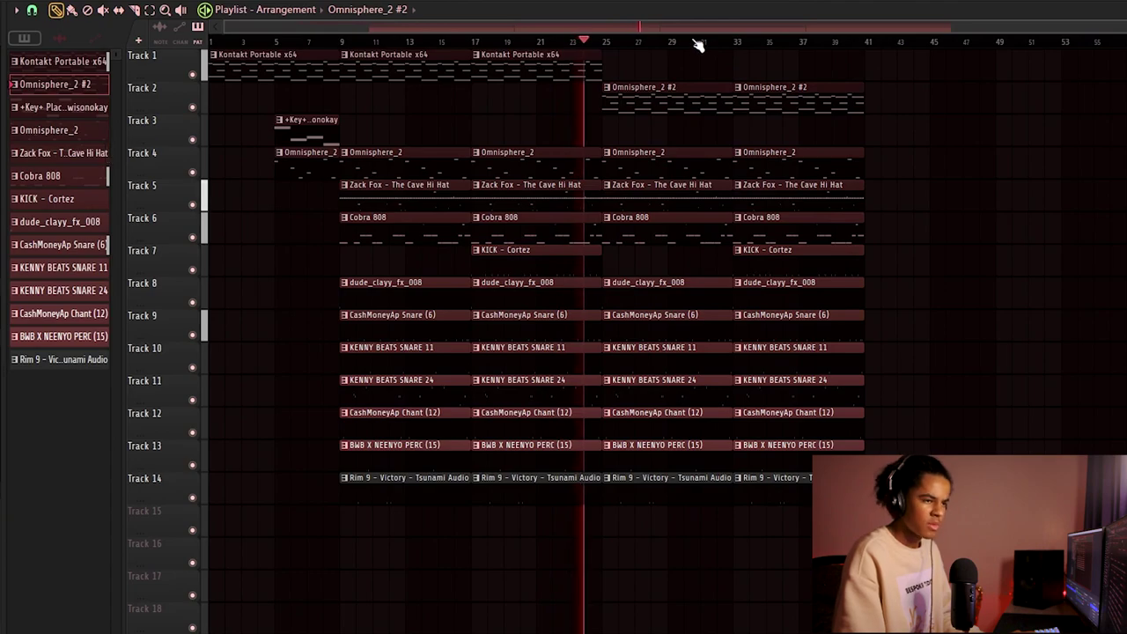
Place eight-bar +Key+ Place clips from bar 17 in every second section and delete the KENNY BEATS SNARE 11 clip at bar 65
{"action": "scroll", "coordinate": [697, 44], "scroll_direction": "up", "scroll_amount": 2}
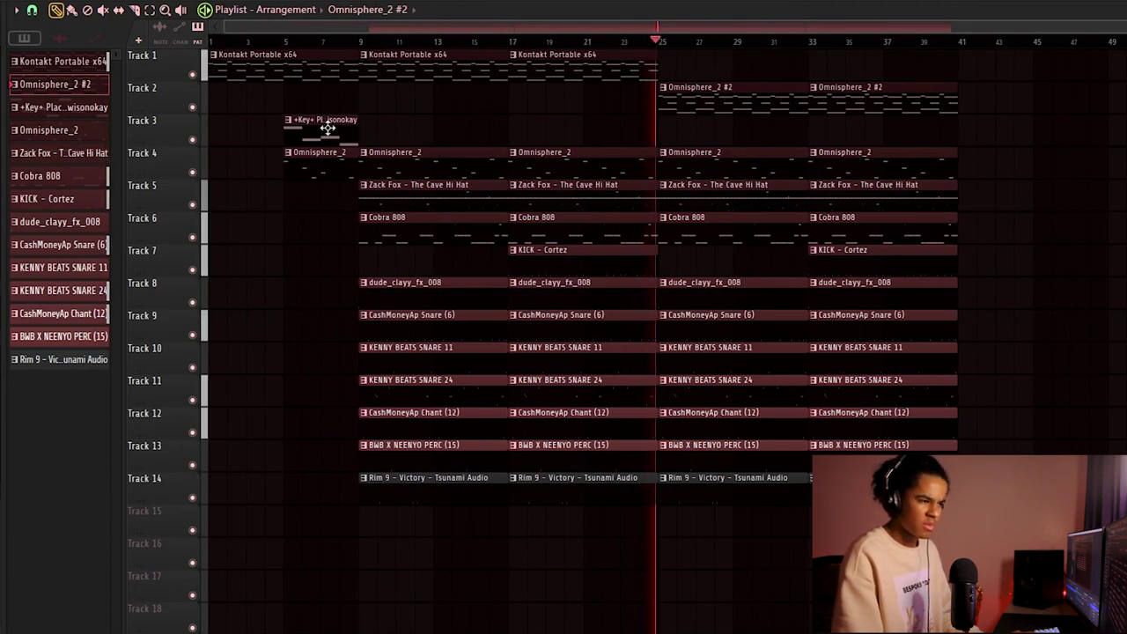
{"action": "left_click", "coordinate": [329, 129]}
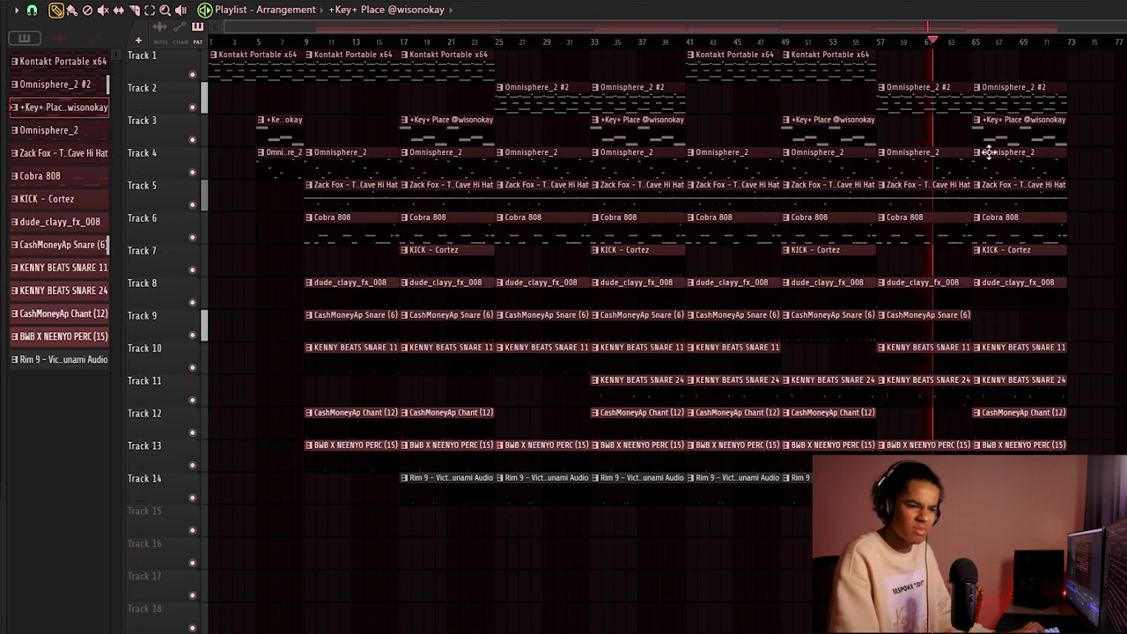
{"action": "right_click", "coordinate": [1059, 369]}
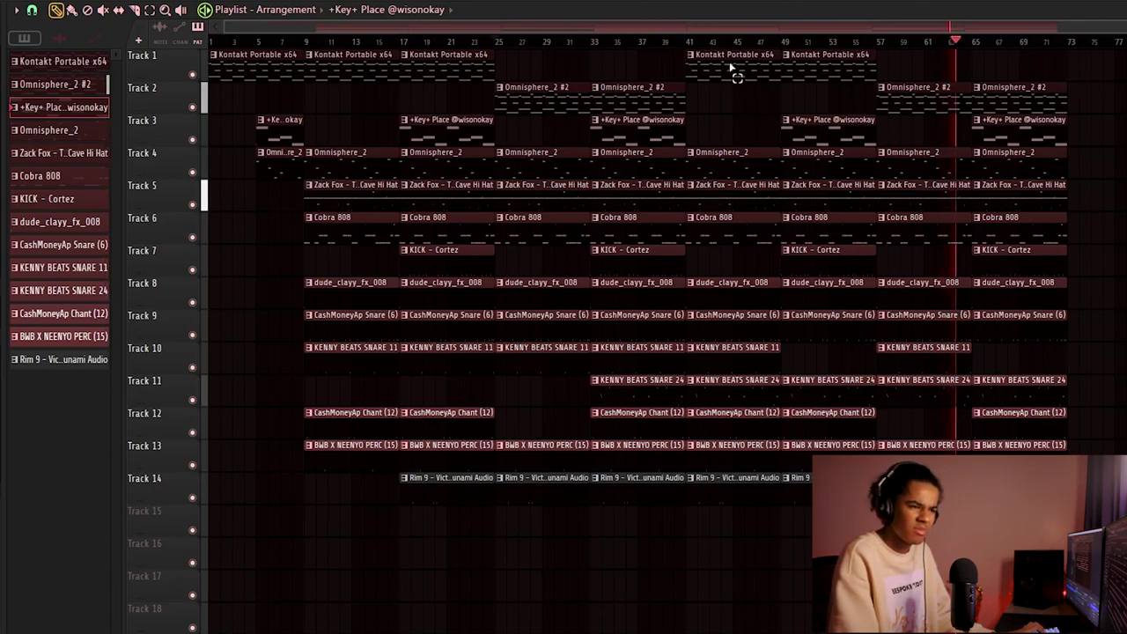
Copy the bar 41–57 section of the arrangement to bar 73
{"action": "left_click_drag", "start_coordinate": [689, 41], "coordinate": [876, 41]}
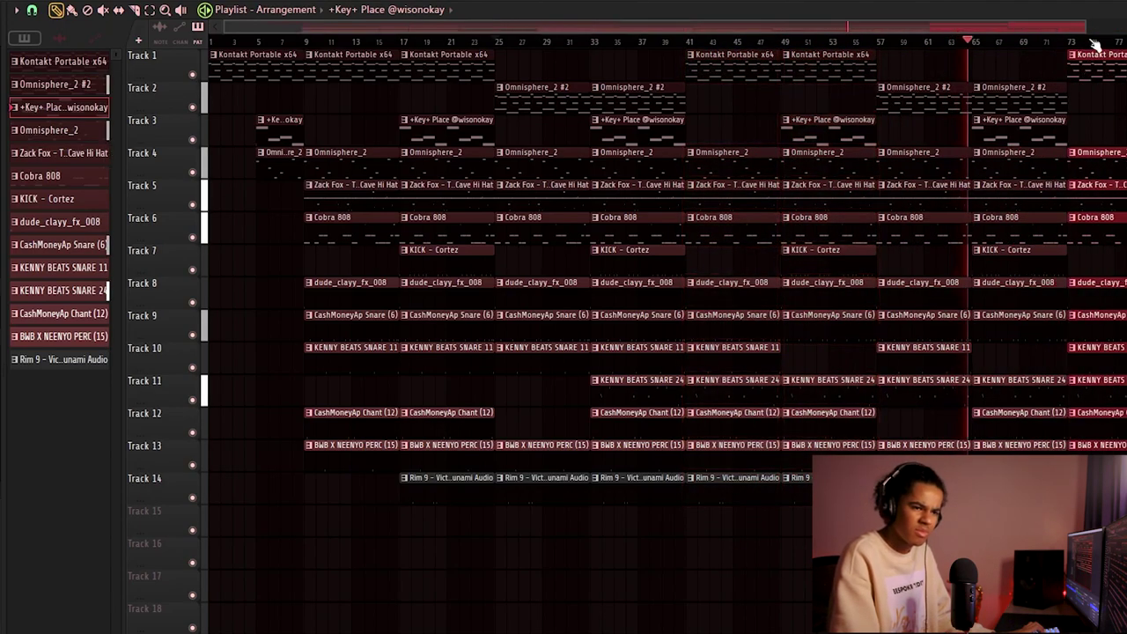
{"action": "scroll", "coordinate": [715, 53], "scroll_direction": "right", "scroll_amount": 3}
{"action": "scroll", "coordinate": [588, 184], "scroll_direction": "down", "scroll_amount": 3}
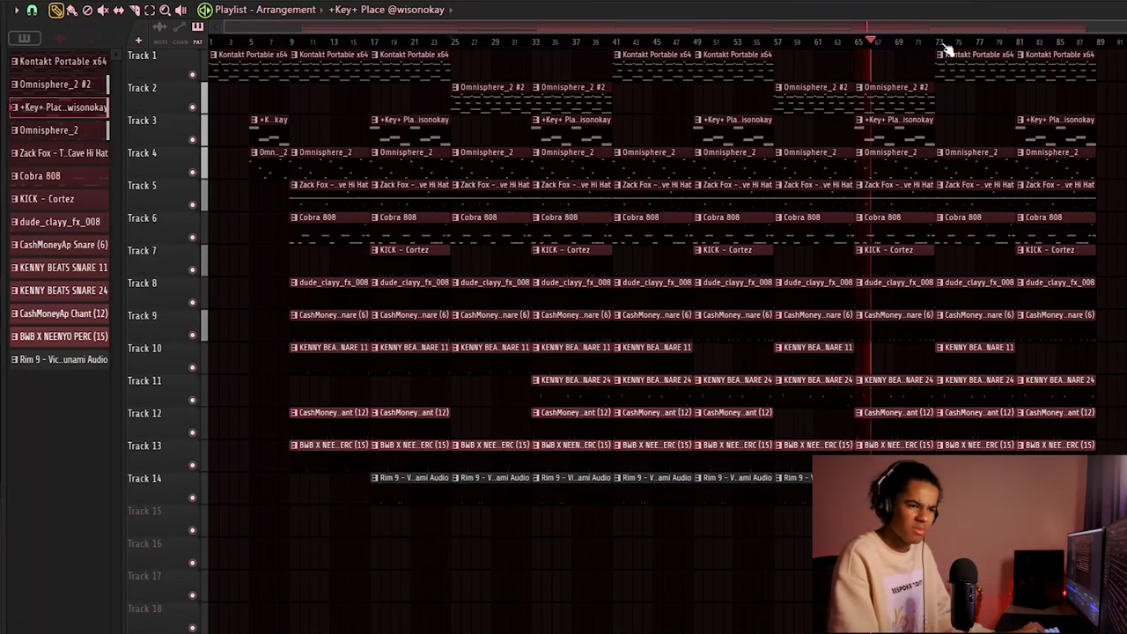
{"action": "scroll", "coordinate": [945, 47], "scroll_direction": "up", "scroll_amount": 3}
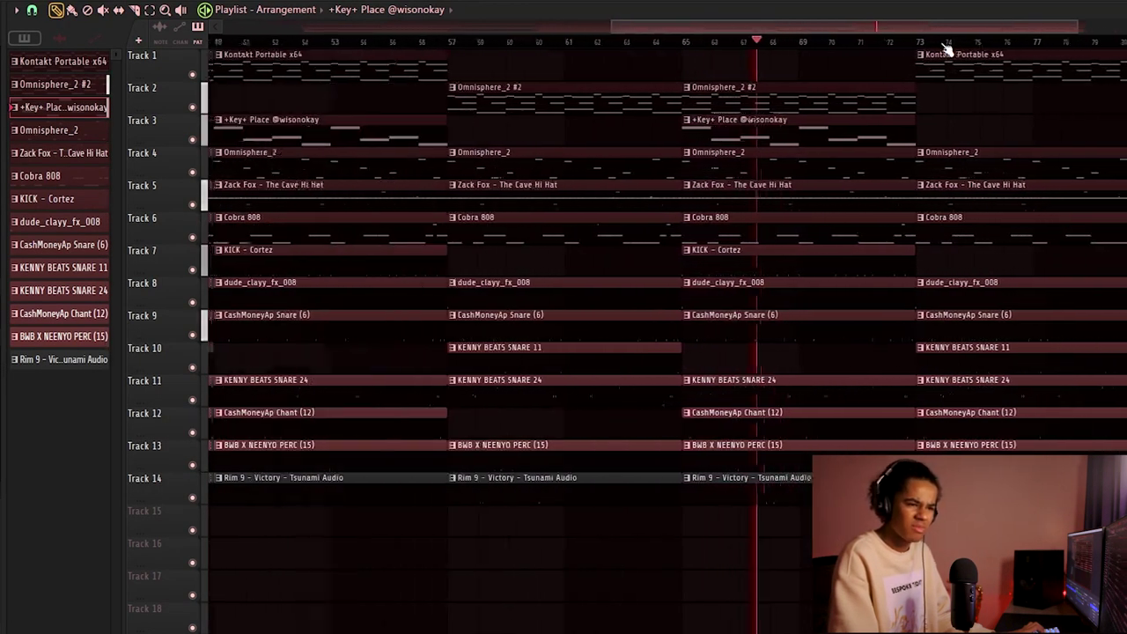
{"action": "scroll", "coordinate": [944, 46], "scroll_direction": "down", "scroll_amount": 3}
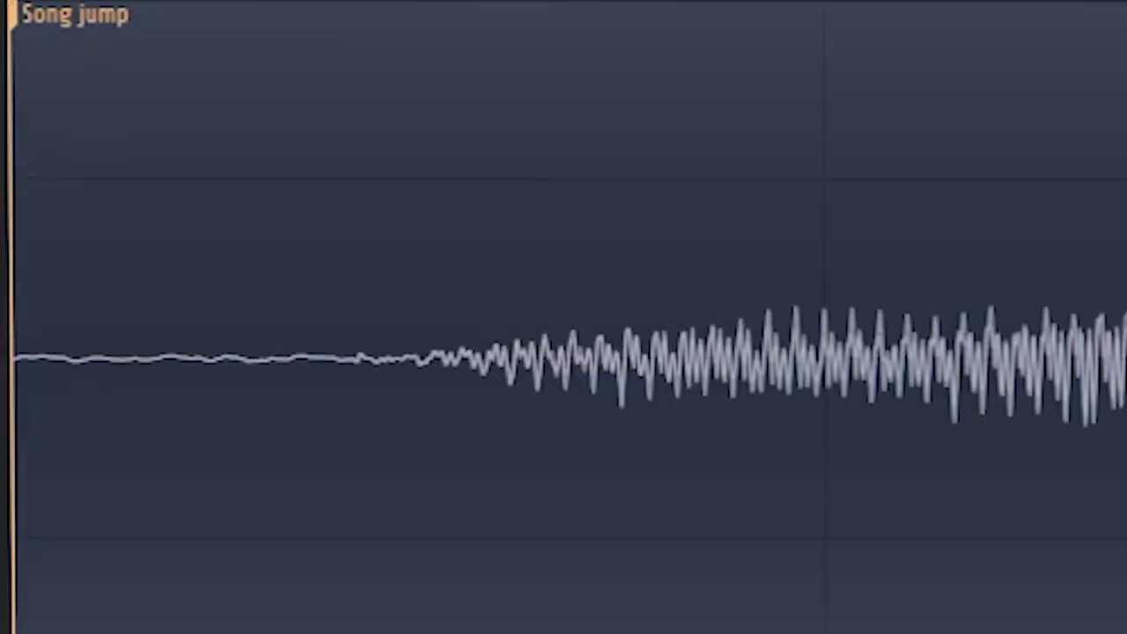
Set the playlist snap to Bar for the sliced audio clips on Track 1 from bar 73
{"action": "scroll", "coordinate": [360, 68], "scroll_direction": "down", "scroll_amount": 5}
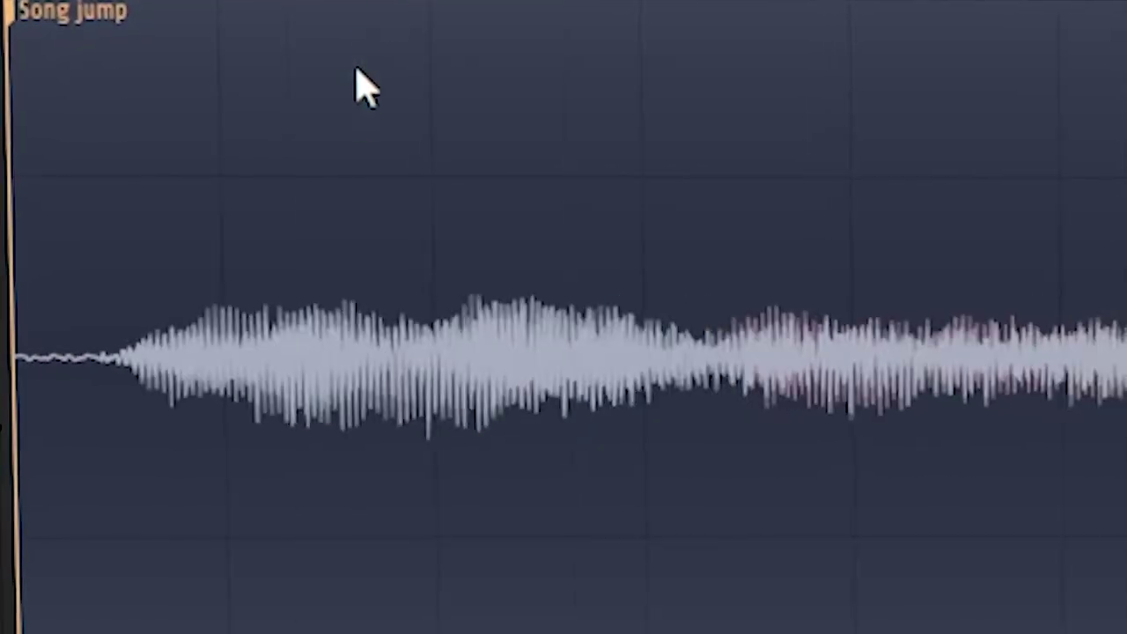
{"action": "scroll", "coordinate": [377, 106], "scroll_direction": "down", "scroll_amount": 5}
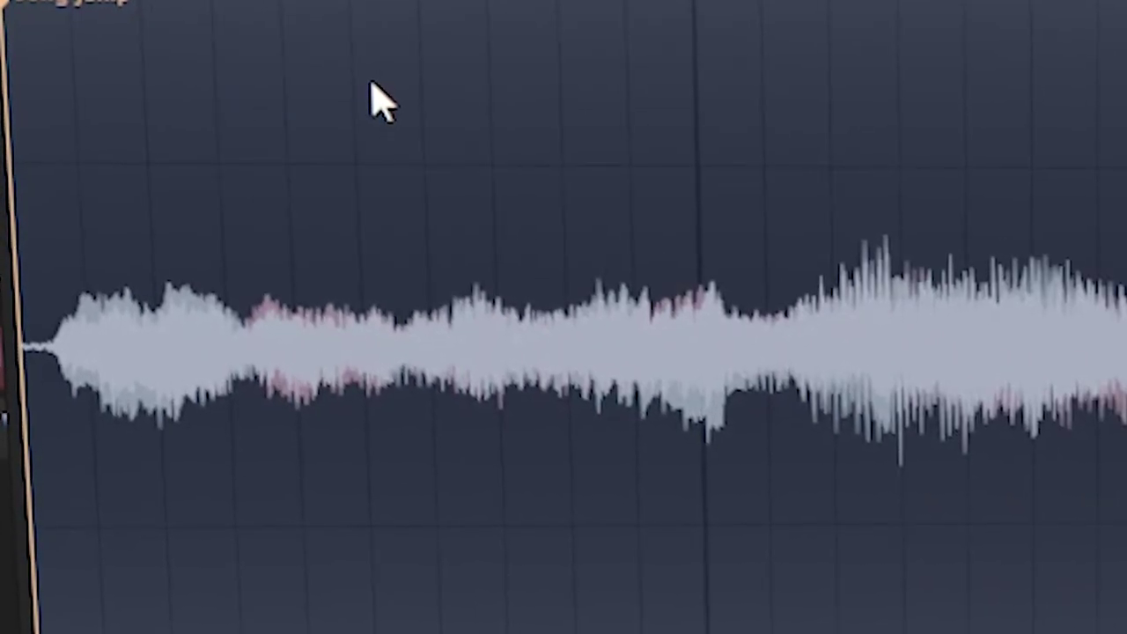
{"action": "scroll", "coordinate": [361, 79], "scroll_direction": "down", "scroll_amount": 5}
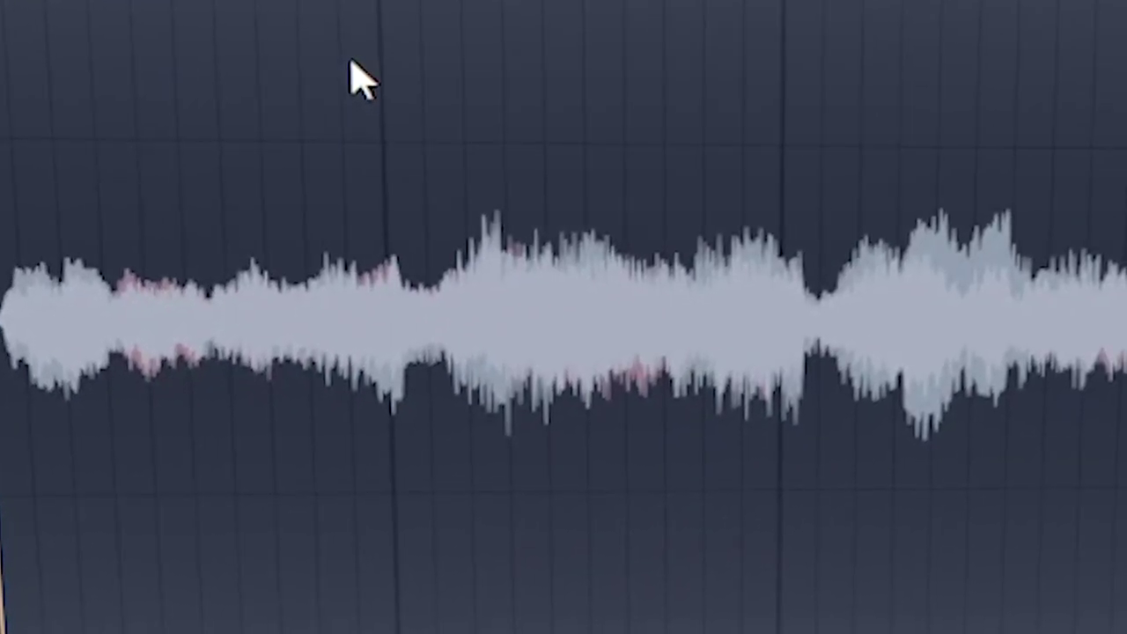
{"action": "scroll", "coordinate": [339, 75], "scroll_direction": "down", "scroll_amount": 5}
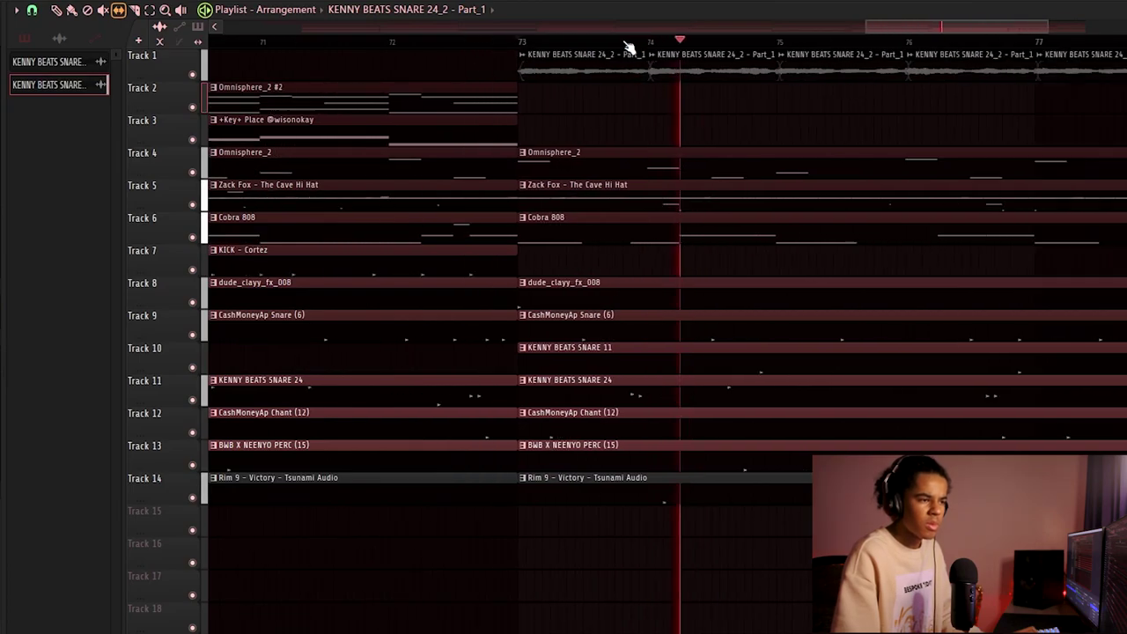
{"action": "scroll", "coordinate": [630, 48], "scroll_direction": "down", "scroll_amount": 6}
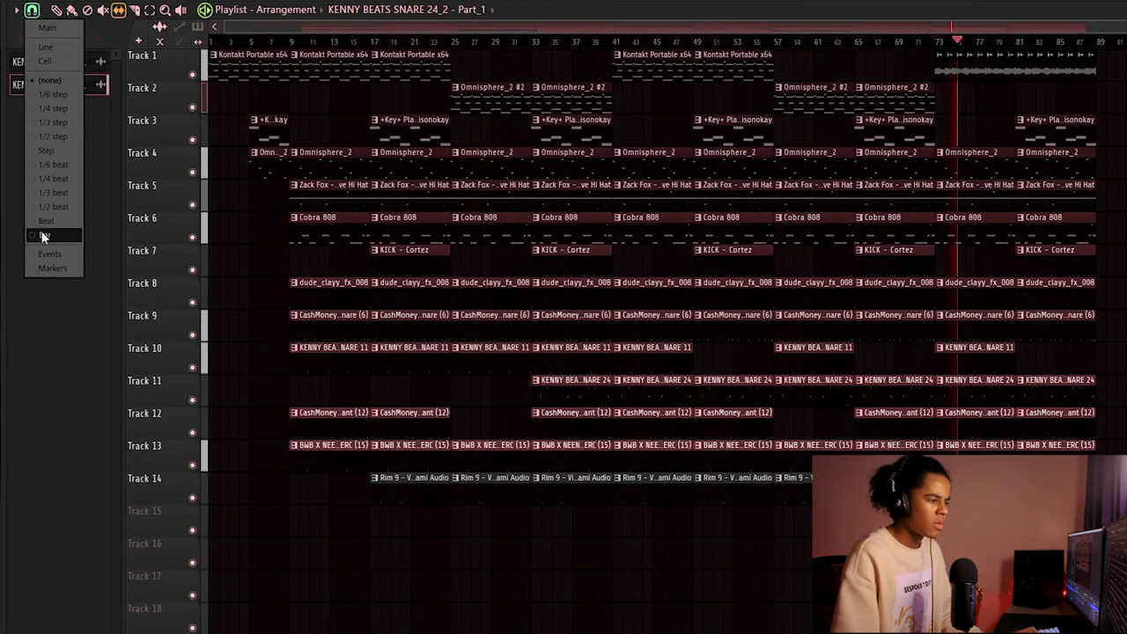
{"action": "left_click_drag", "start_coordinate": [978, 27], "coordinate": [692, 106]}
{"action": "left_click", "coordinate": [58, 38]}
{"action": "left_click", "coordinate": [53, 220]}
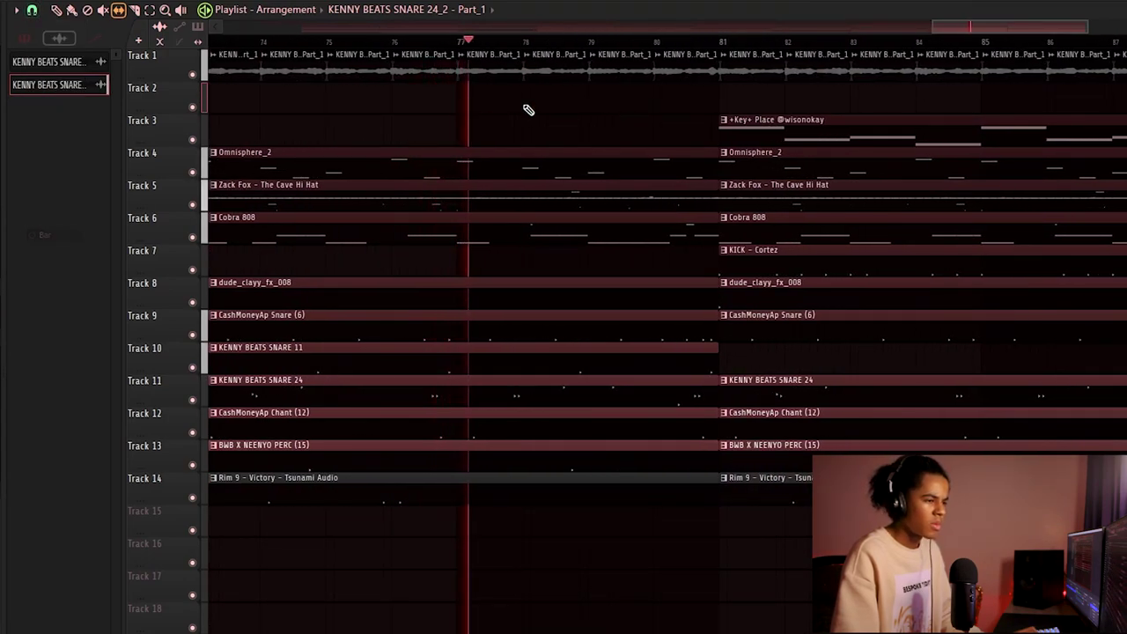
Add Fruity Reeverb 2 to the KENNY BEATS SNARE 24_2 - Part_1 track on Insert 16 and adjust its wet level
{"action": "scroll", "coordinate": [571, 43], "scroll_direction": "down", "scroll_amount": 6}
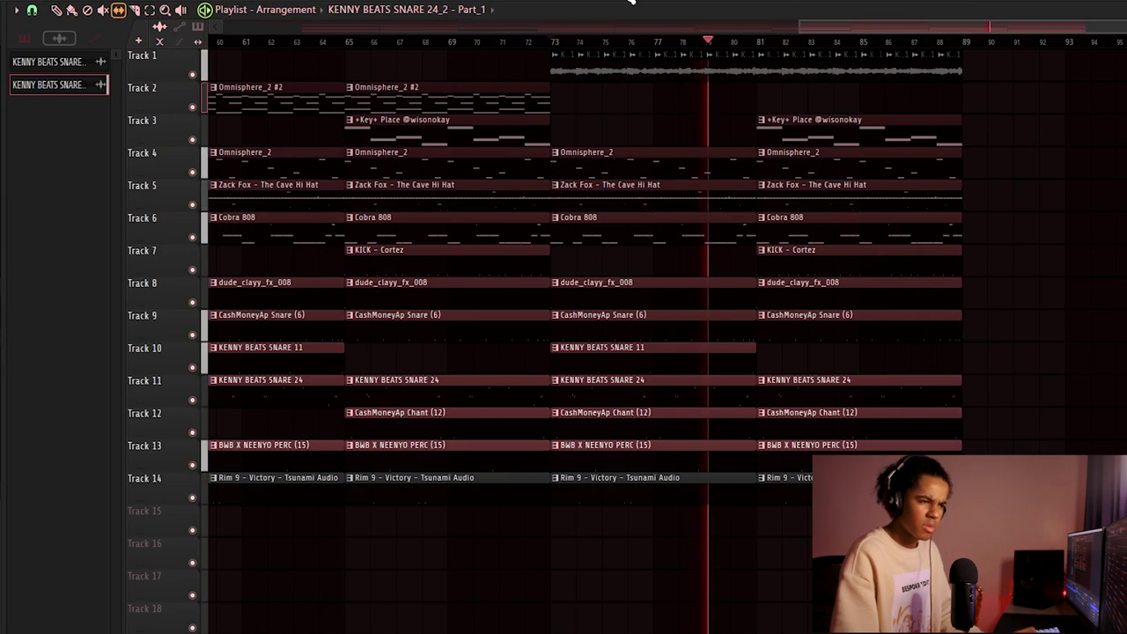
{"action": "key", "text": "F9"}
{"action": "left_click", "coordinate": [1117, 81]}
{"action": "left_click", "coordinate": [835, 271]}
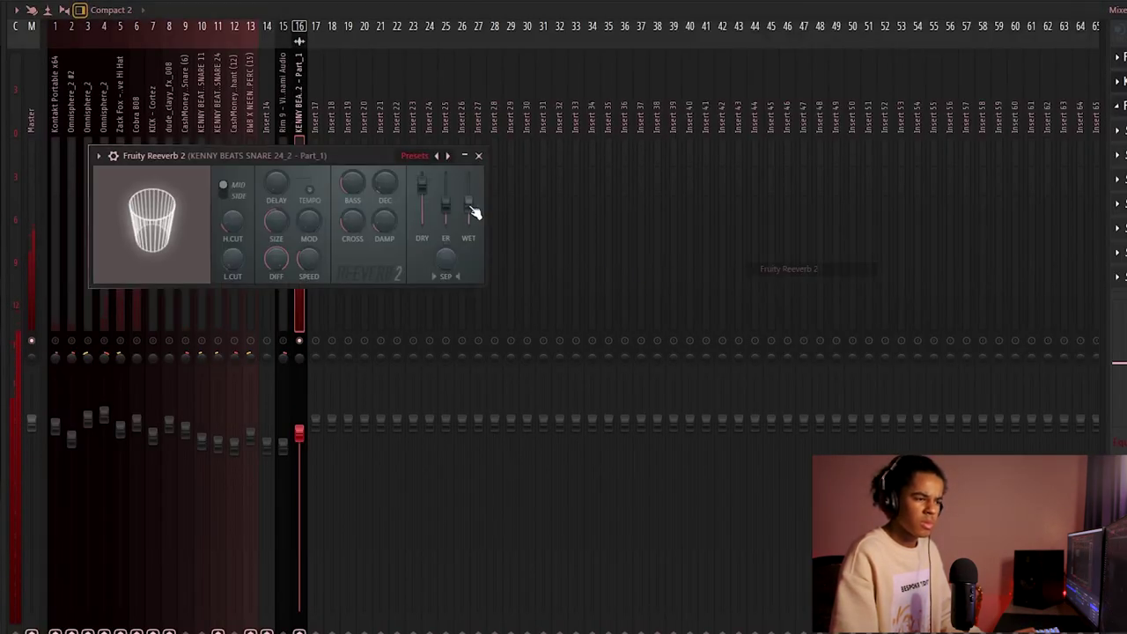
{"action": "key", "text": "Escape"}
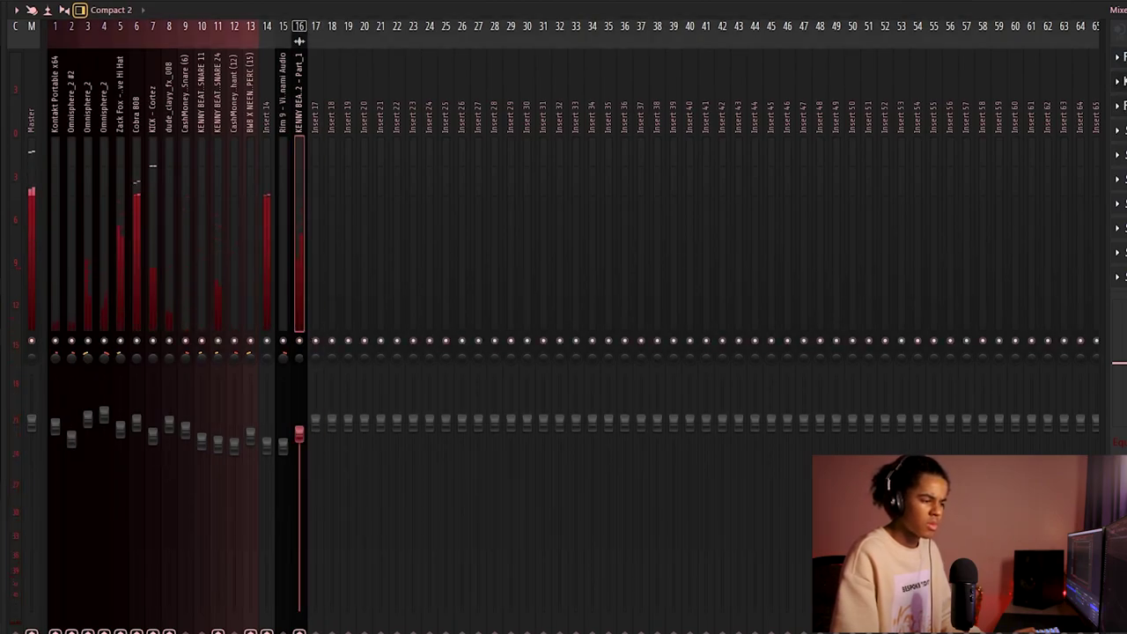
With snap set to Bar, place copies of the Kontakt Portable x64, +Key+ Place and Omnisphere_2 intro clips at bar 89 as an outro
{"action": "key", "text": "F5"}
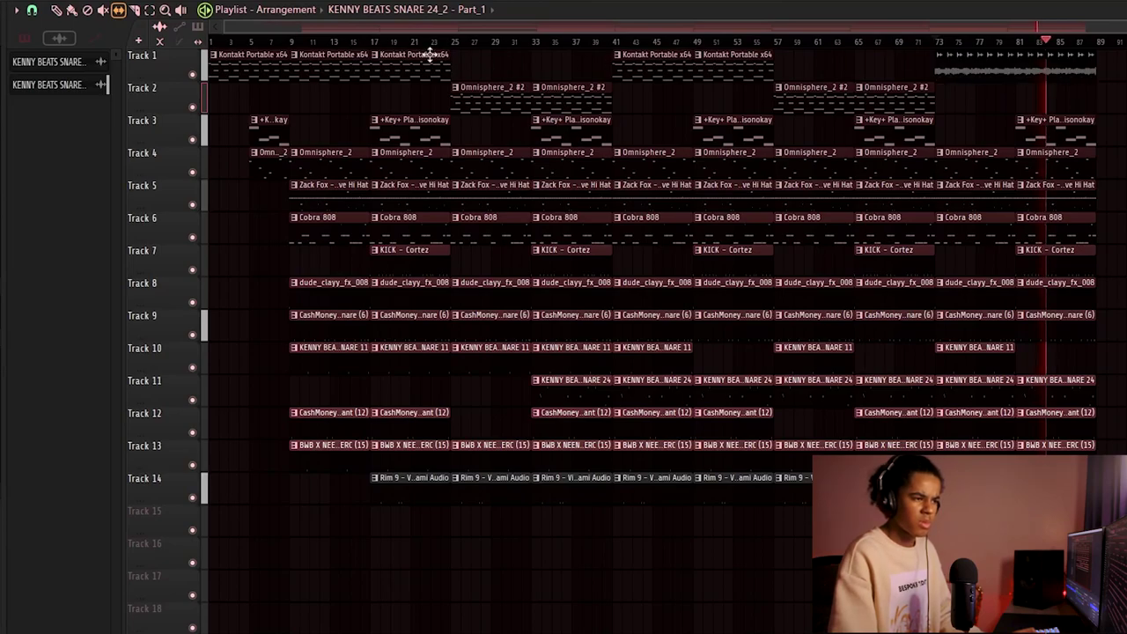
{"action": "left_click", "coordinate": [32, 10]}
{"action": "left_click", "coordinate": [49, 234]}
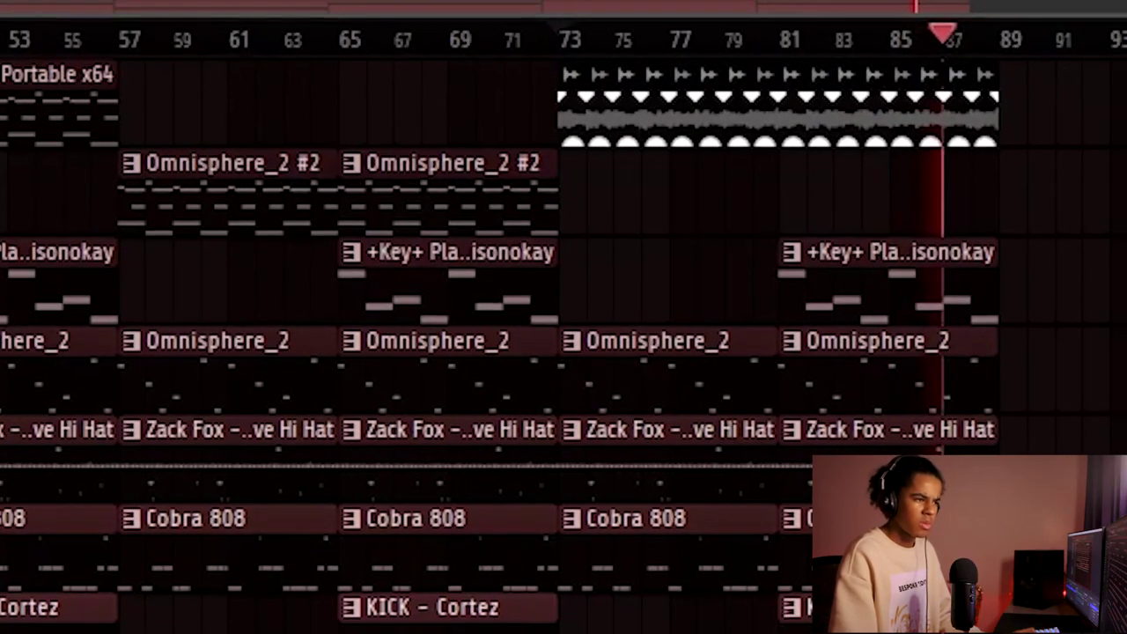
{"action": "key", "text": "ctrl+v"}
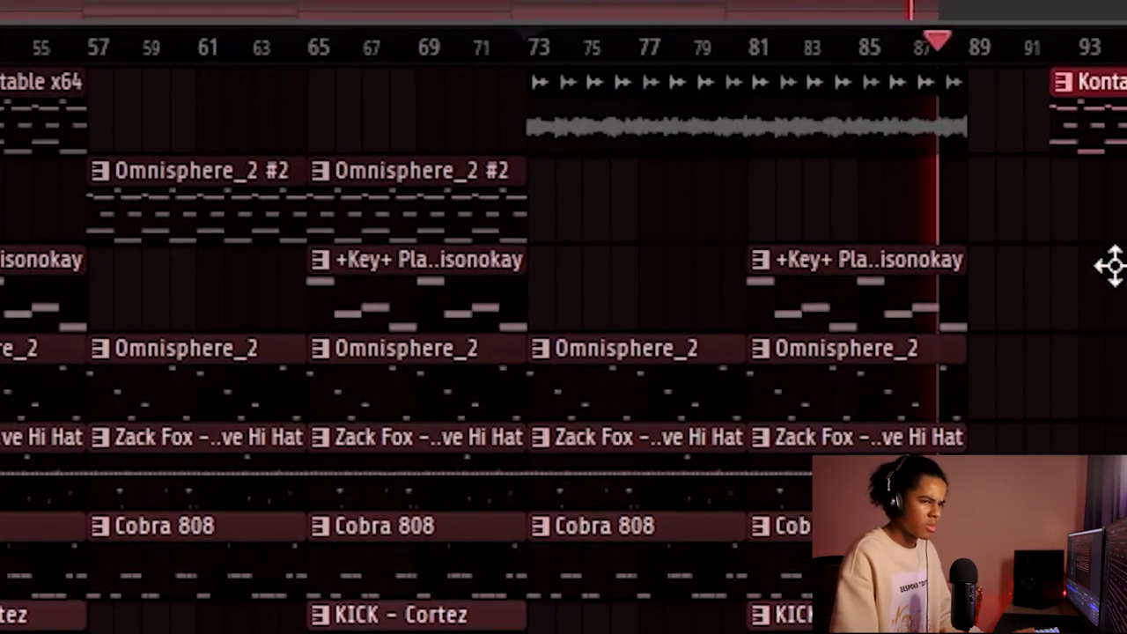
{"action": "left_click_drag", "start_coordinate": [1103, 401], "coordinate": [995, 396]}
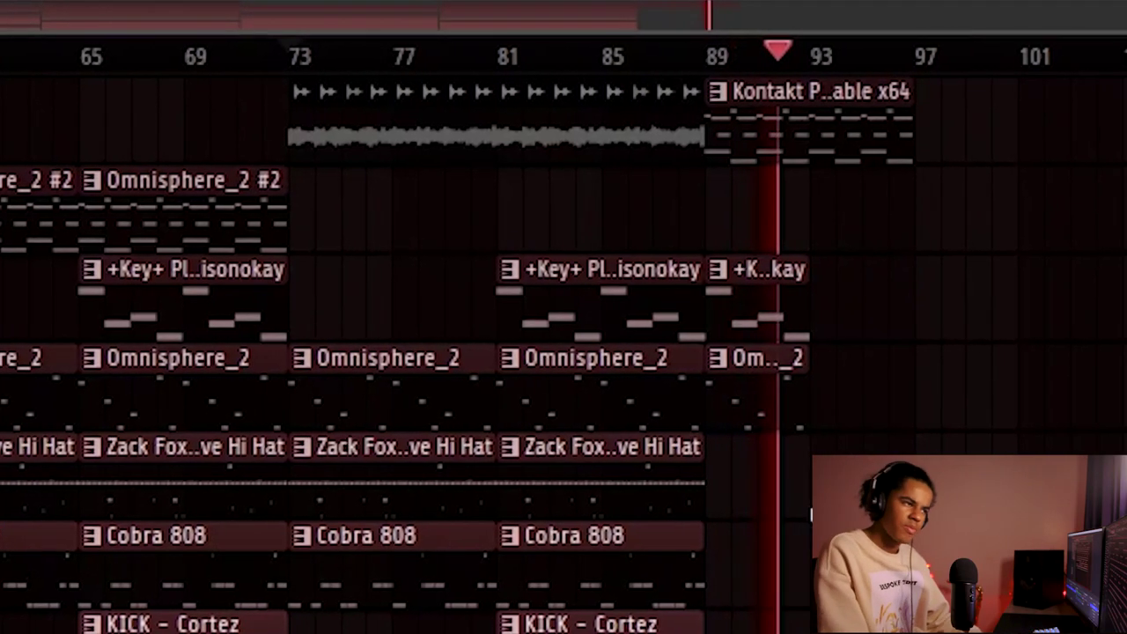
{"action": "left_click_drag", "start_coordinate": [711, 469], "coordinate": [999, 449]}
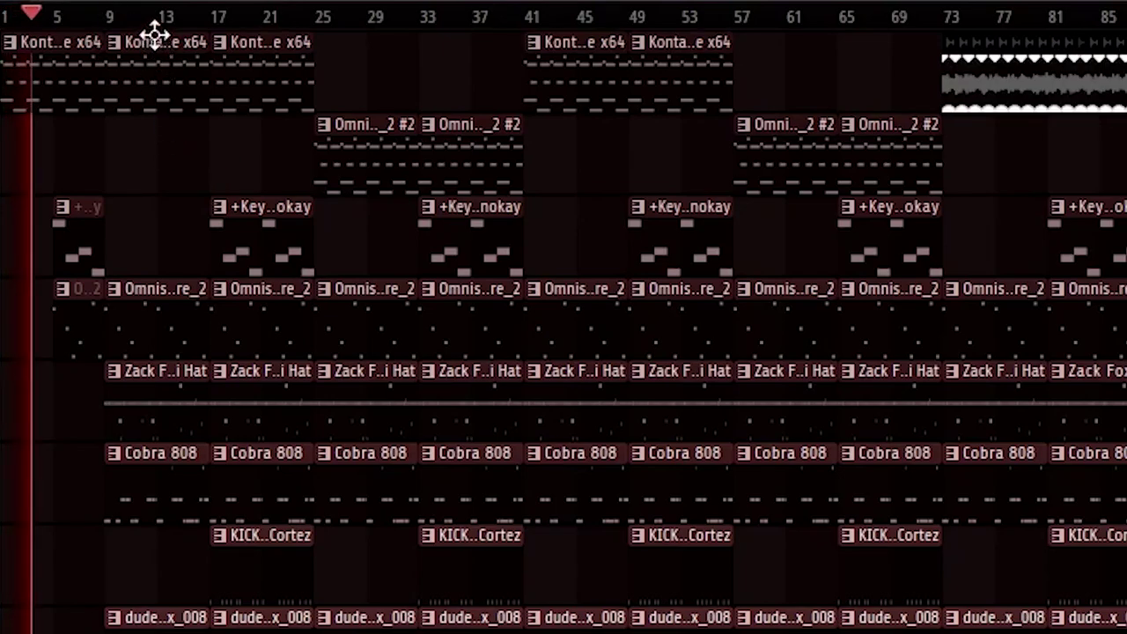
{"action": "scroll", "coordinate": [165, 33], "scroll_direction": "up", "scroll_amount": 4}
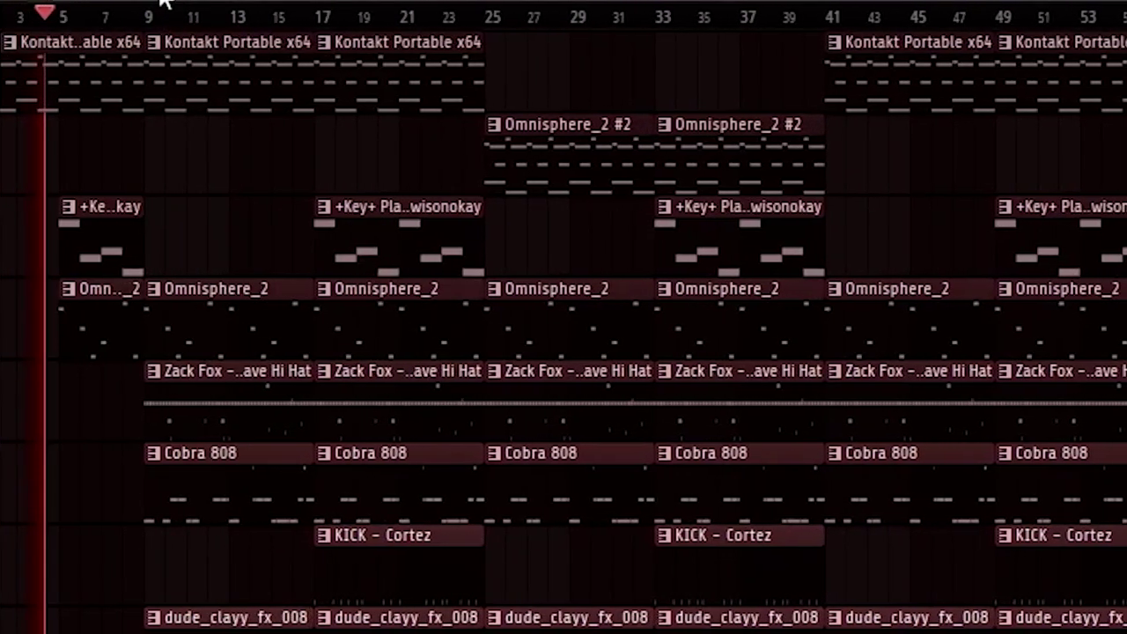
{"action": "scroll", "coordinate": [170, 26], "scroll_direction": "down", "scroll_amount": 1}
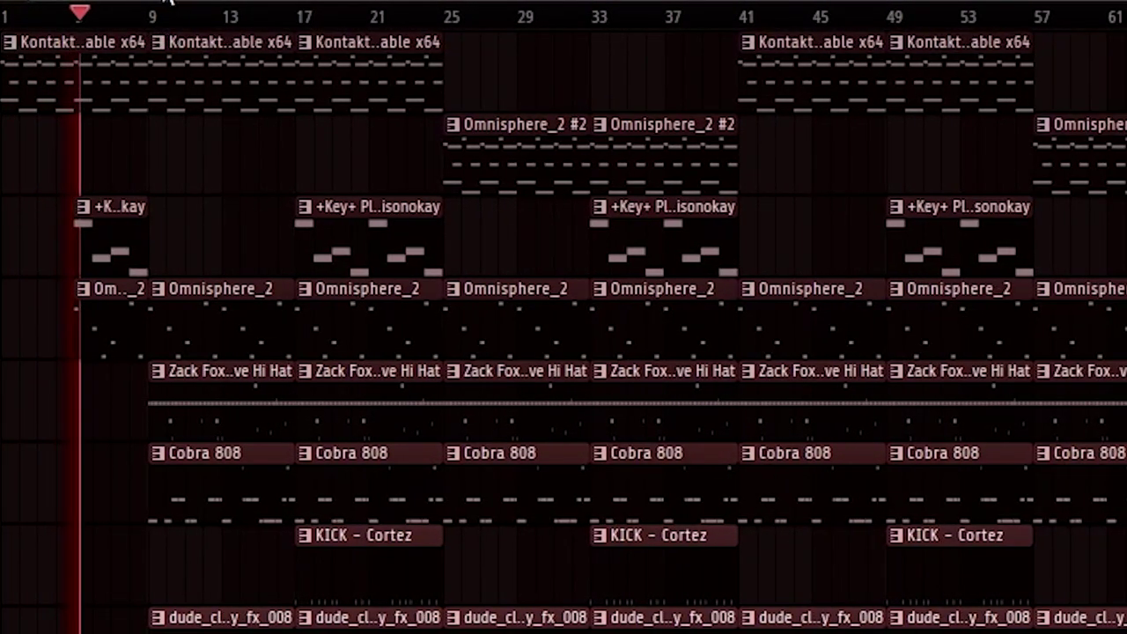